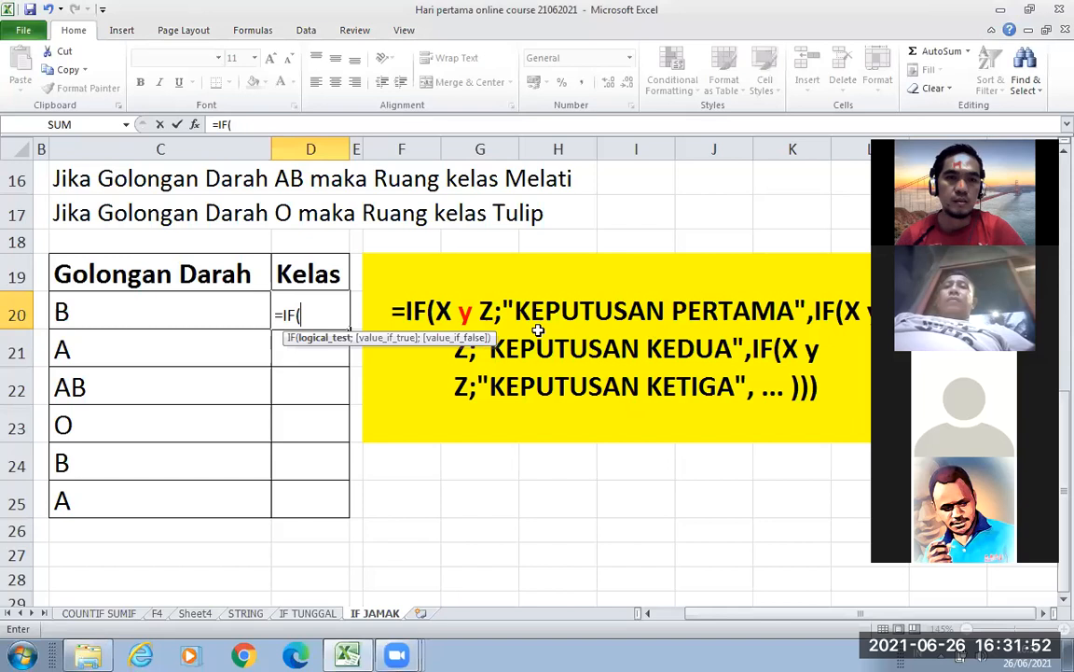
- Enter C20="A" as the logical test of the IF formula in D20
scroll(335, 309, "up", 1)
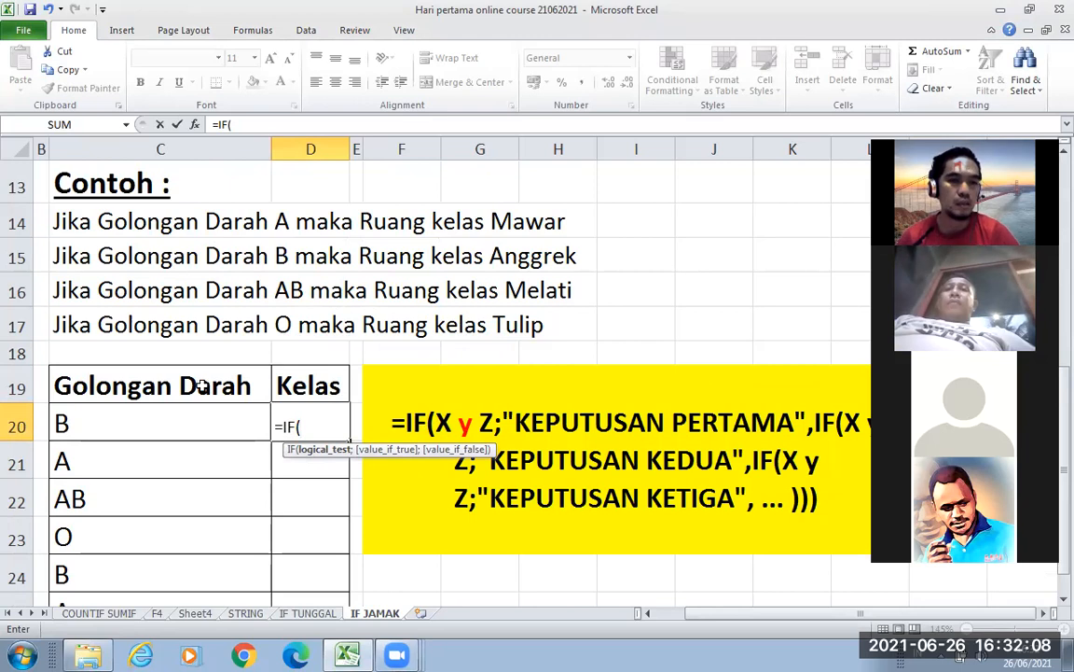
left_click(155, 414)
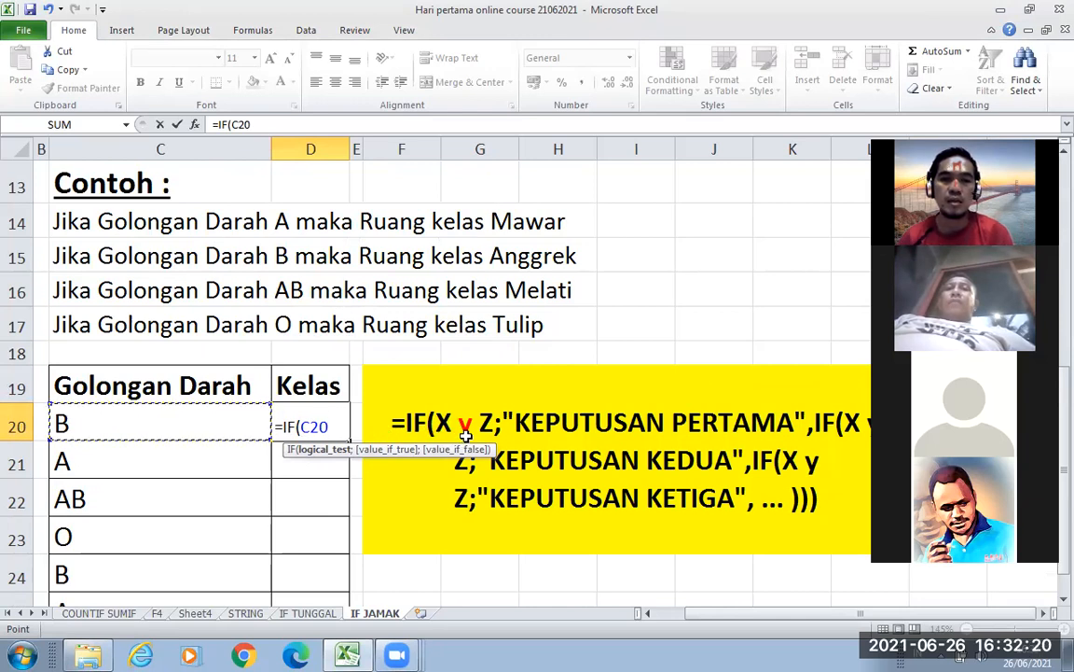
scroll(452, 391, "up", 2)
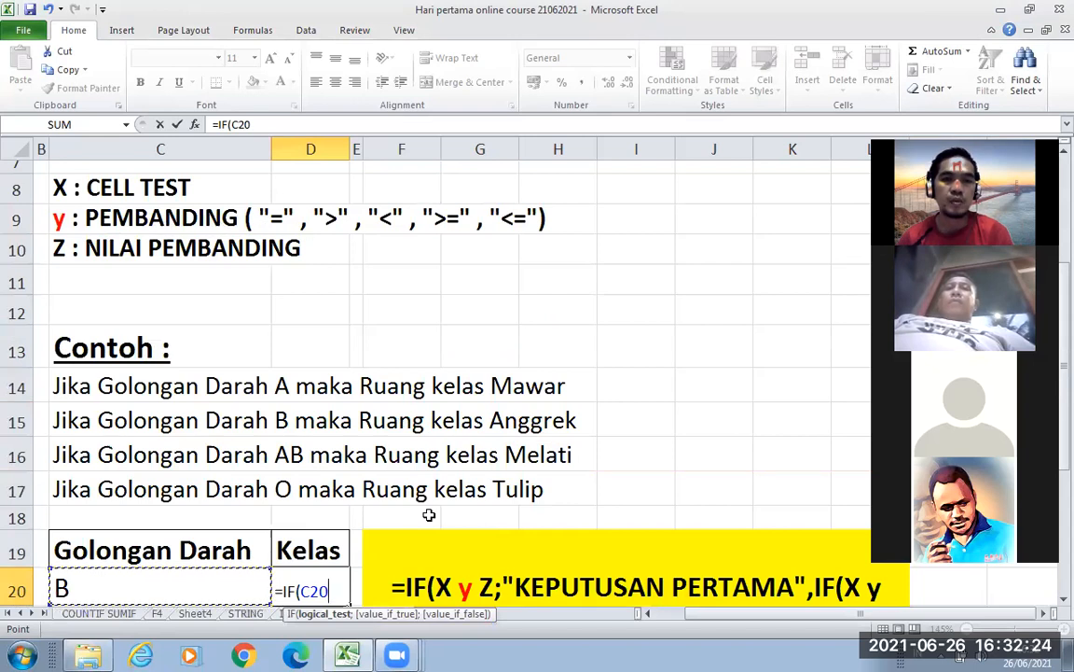
scroll(427, 511, "down", 2)
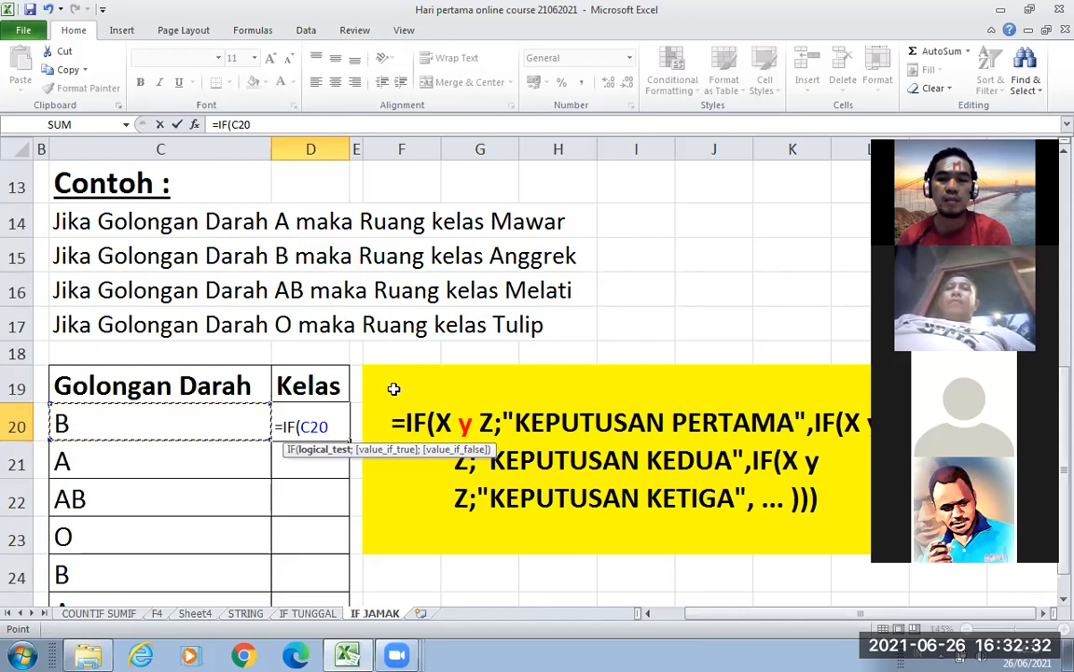
type("=")
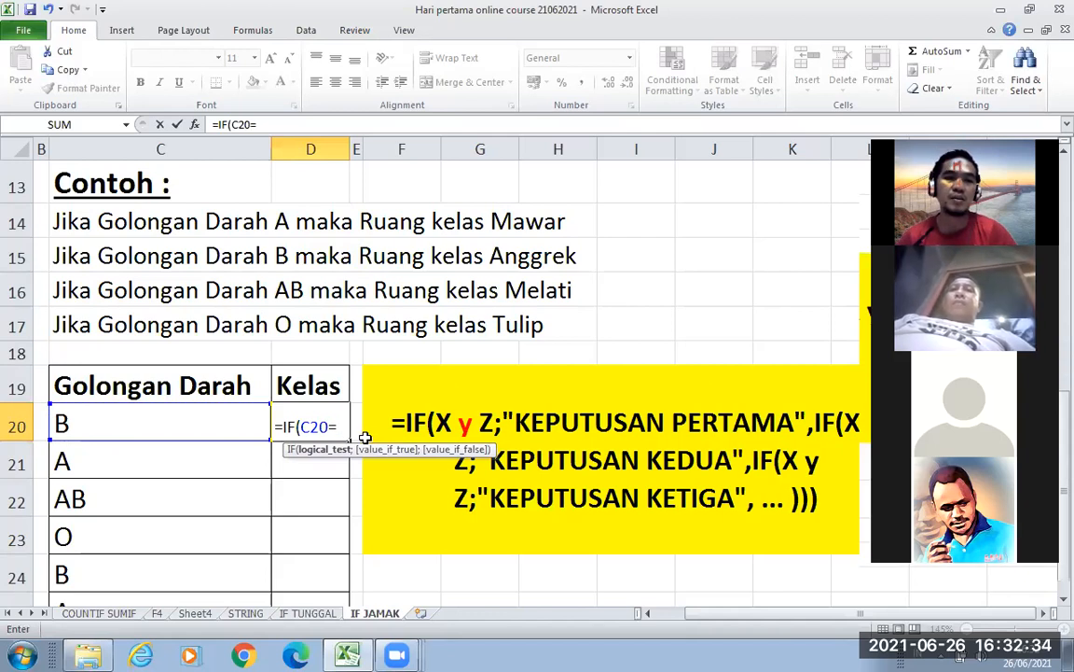
scroll(350, 324, "down", 1)
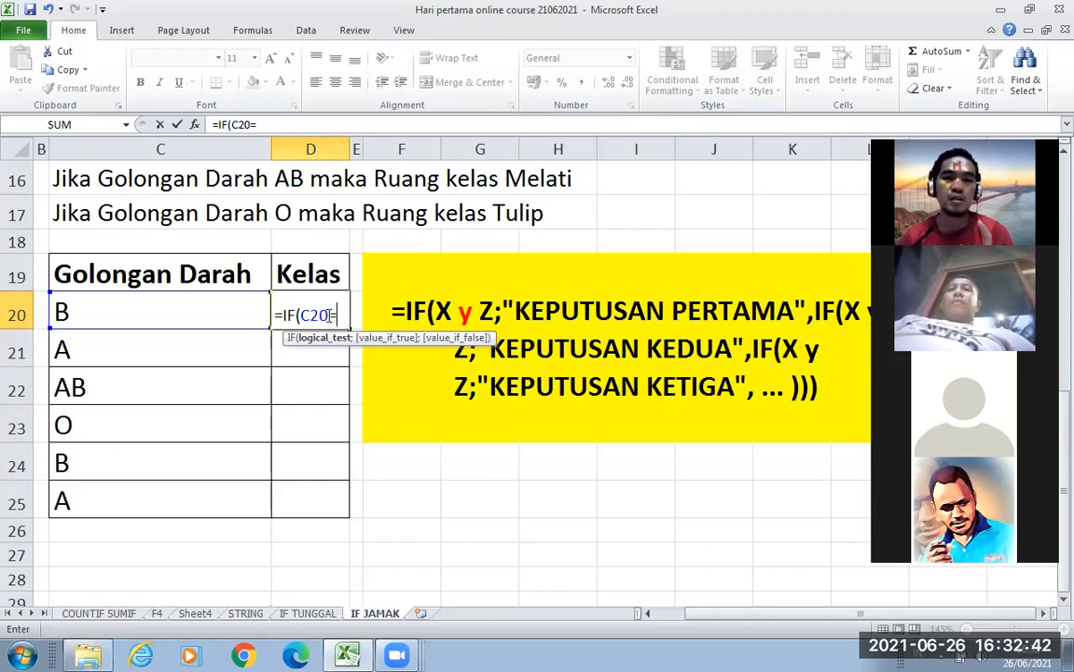
scroll(327, 298, "up", 1)
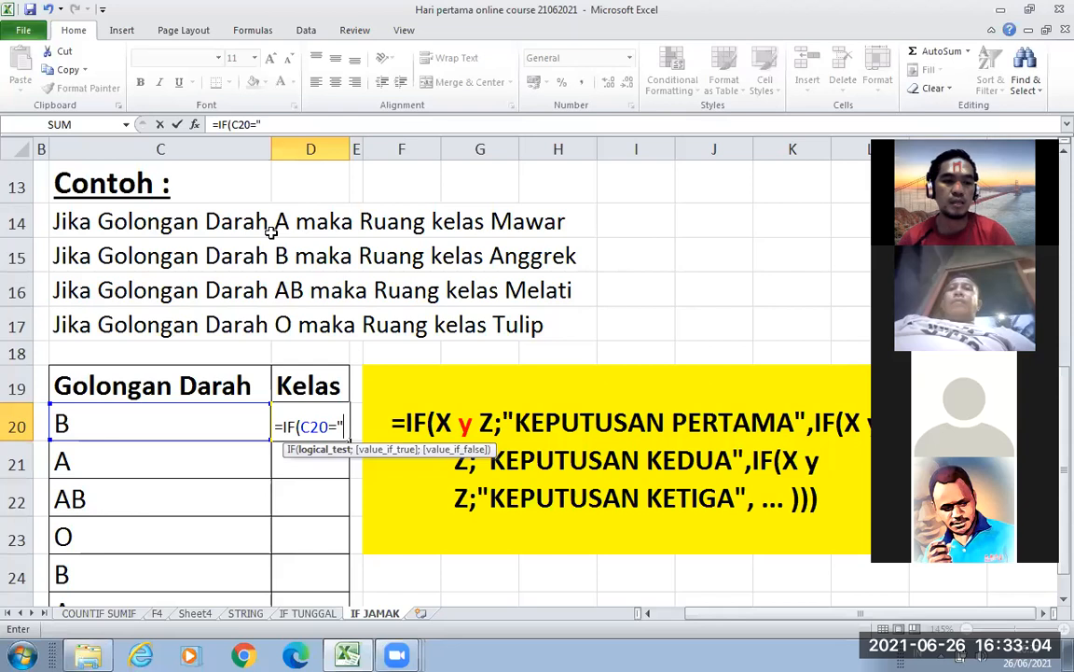
type("A")
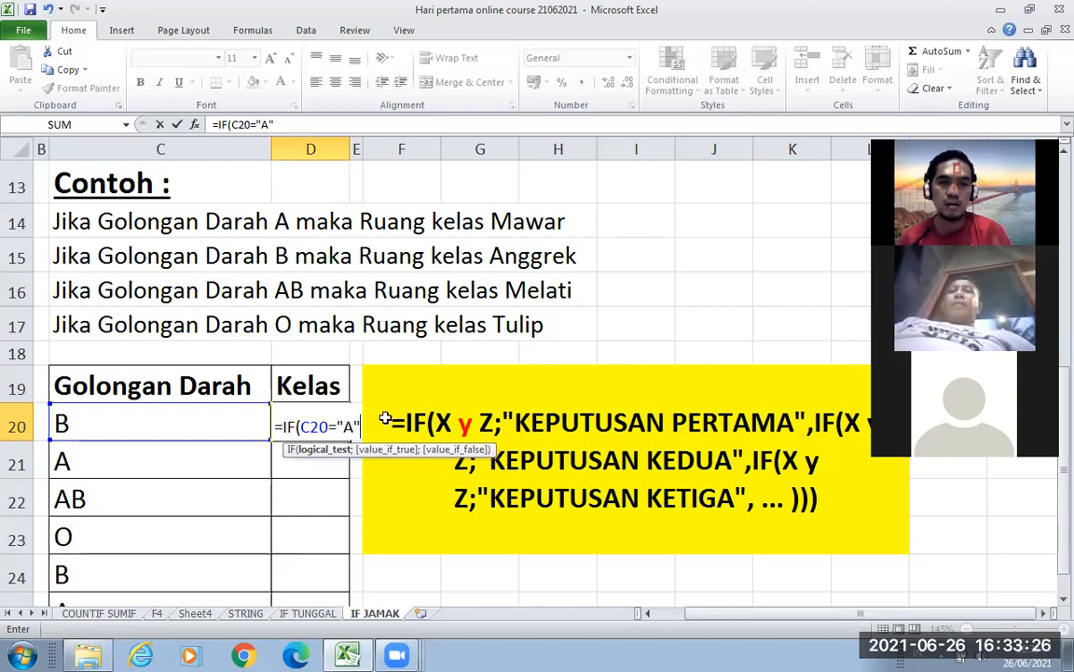
- Add "MAWAR" as the value-if-true argument of the IF formula in D20
type(";")
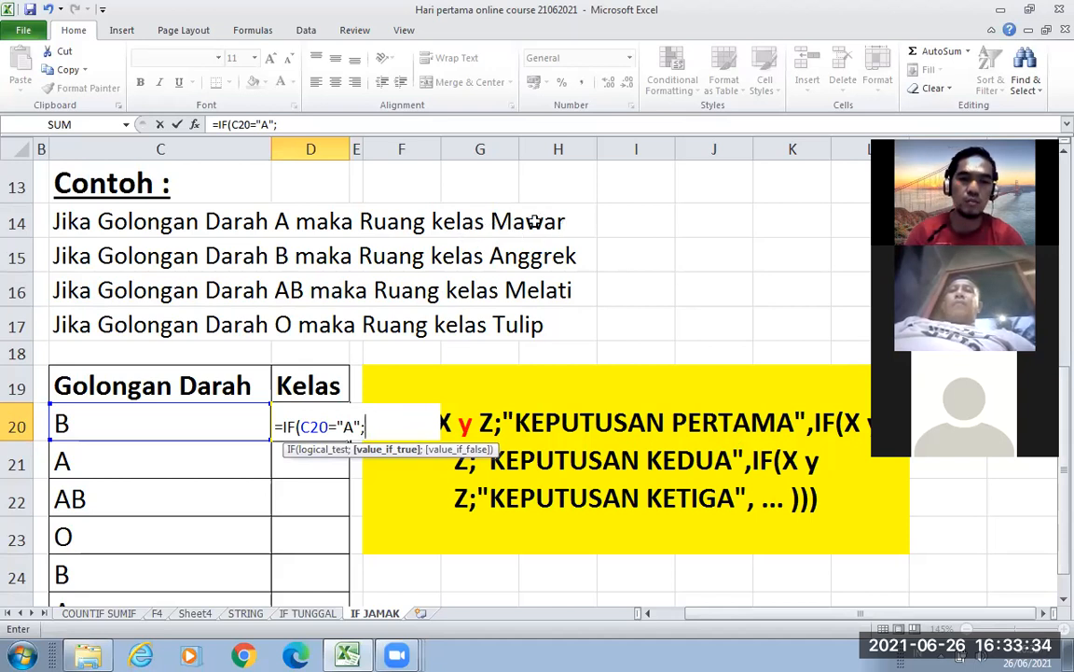
type("\"MAWAR")
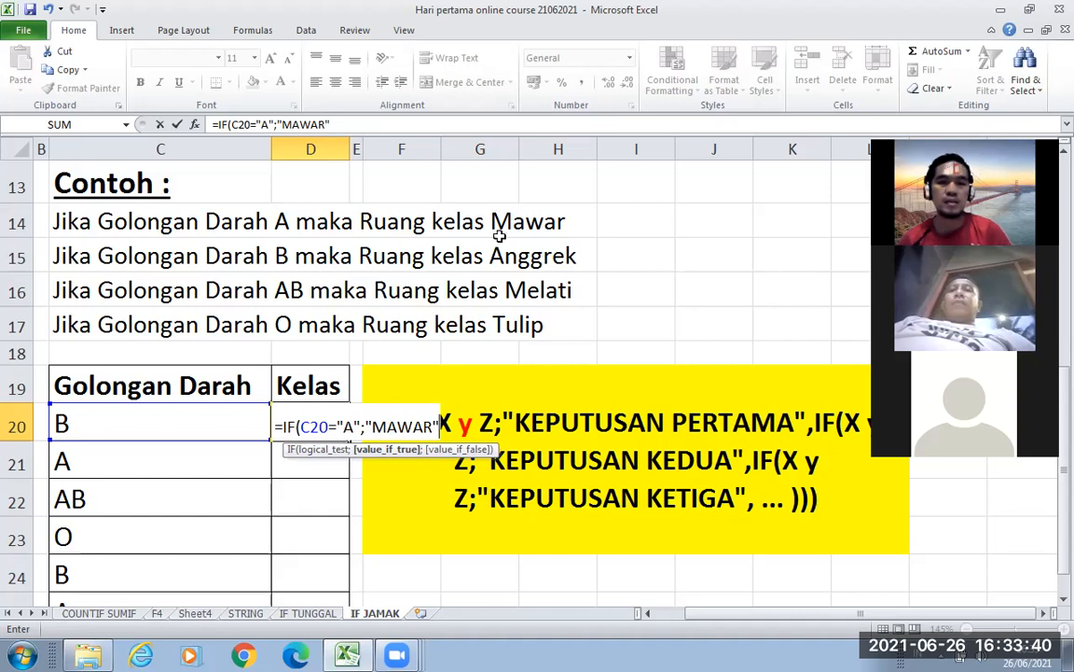
scroll(526, 385, "down", 1)
scroll(525, 383, "up", 1)
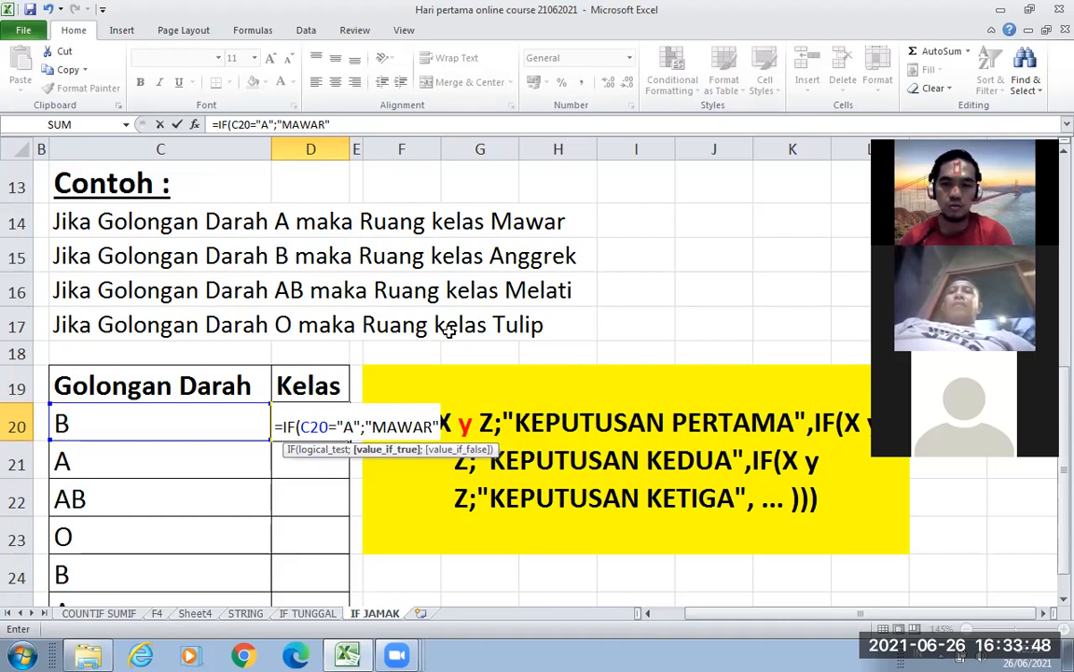
- Clear the unfinished IF formula from D20
left_click_drag(438, 424, 278, 421)
key("BackSpace")
left_click(457, 289)
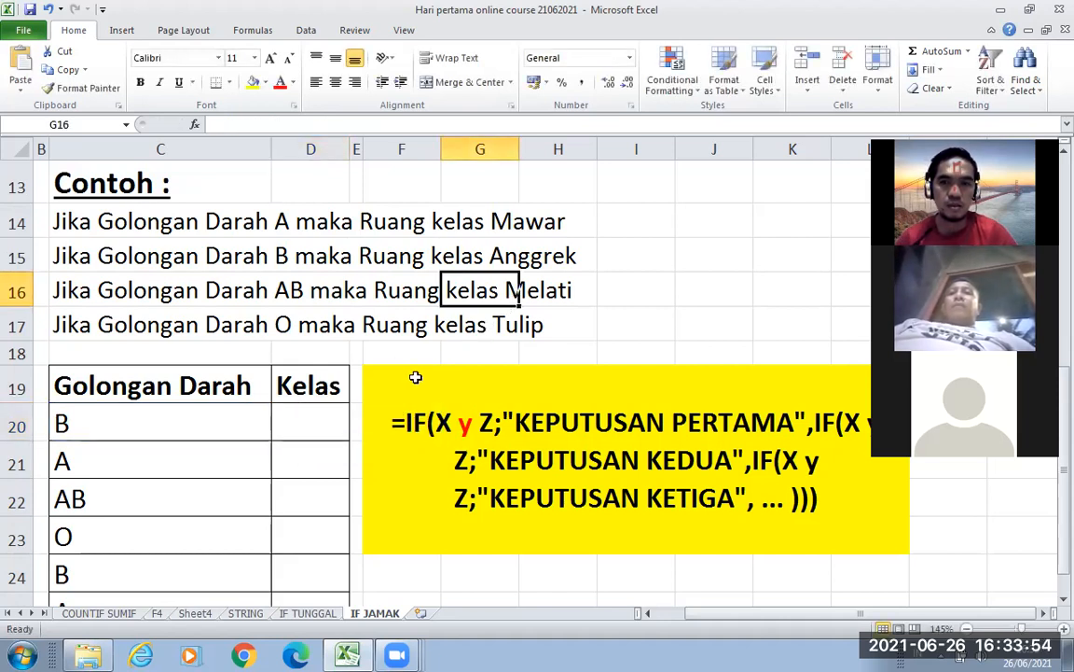
- Try to move the merged yellow syntax box at F19 one row down
scroll(416, 377, "up", 1)
scroll(418, 377, "down", 2)
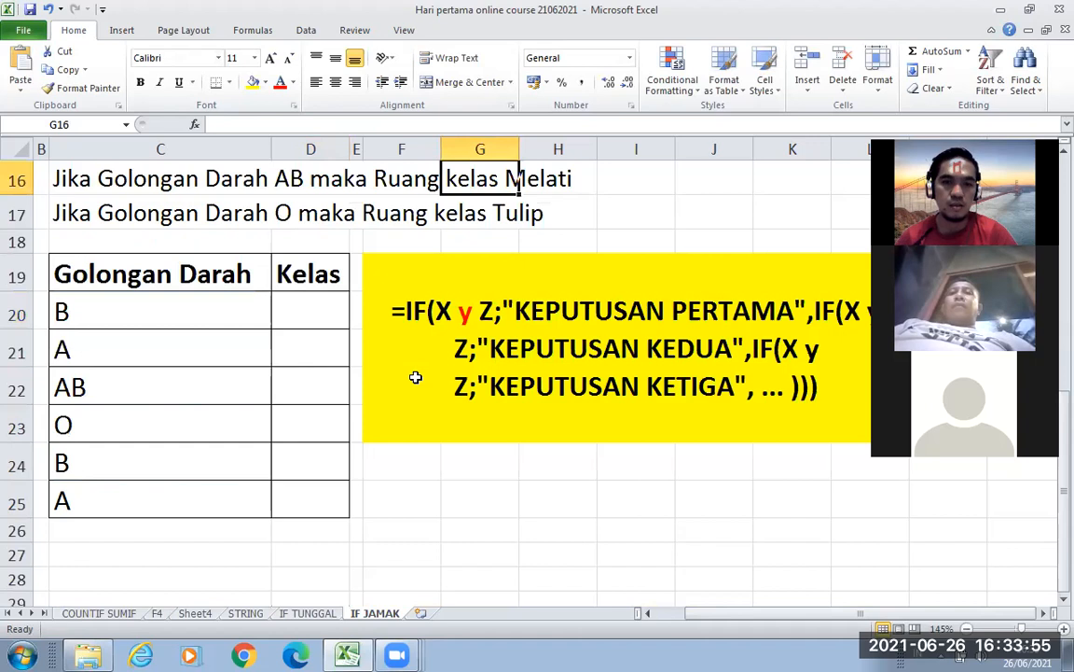
left_click(439, 290)
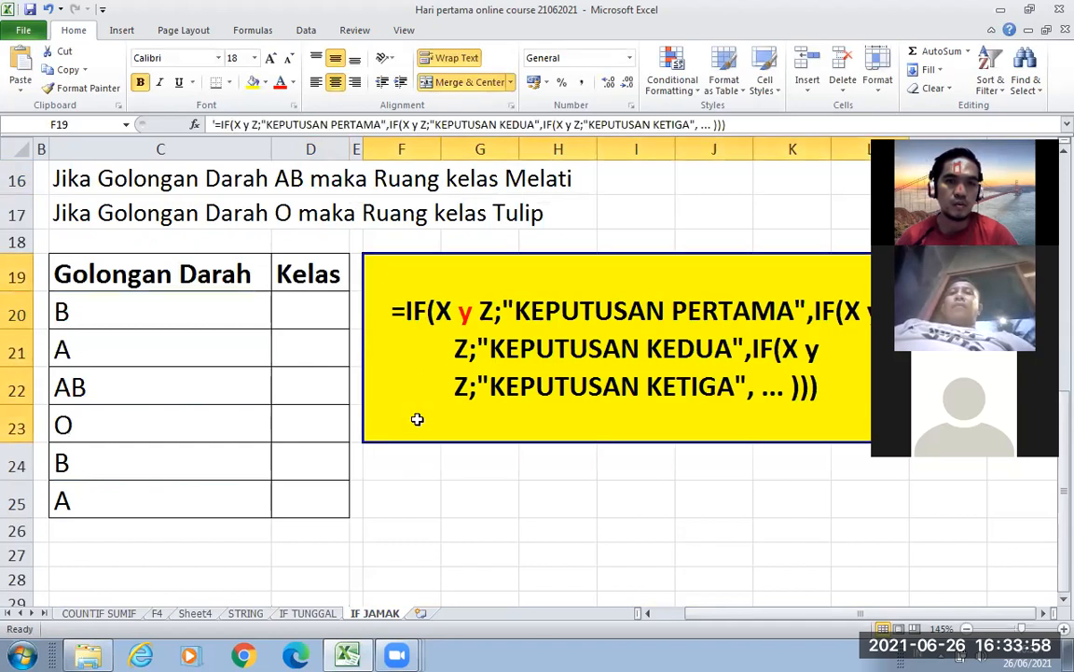
scroll(499, 247, "up", 2)
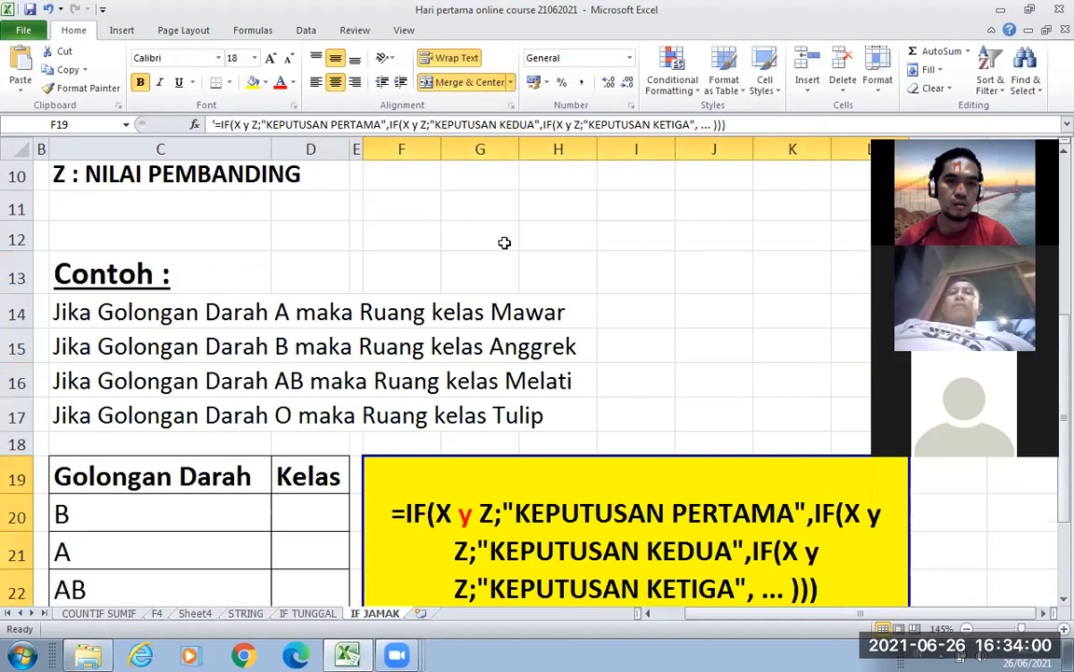
scroll(455, 341, "down", 2)
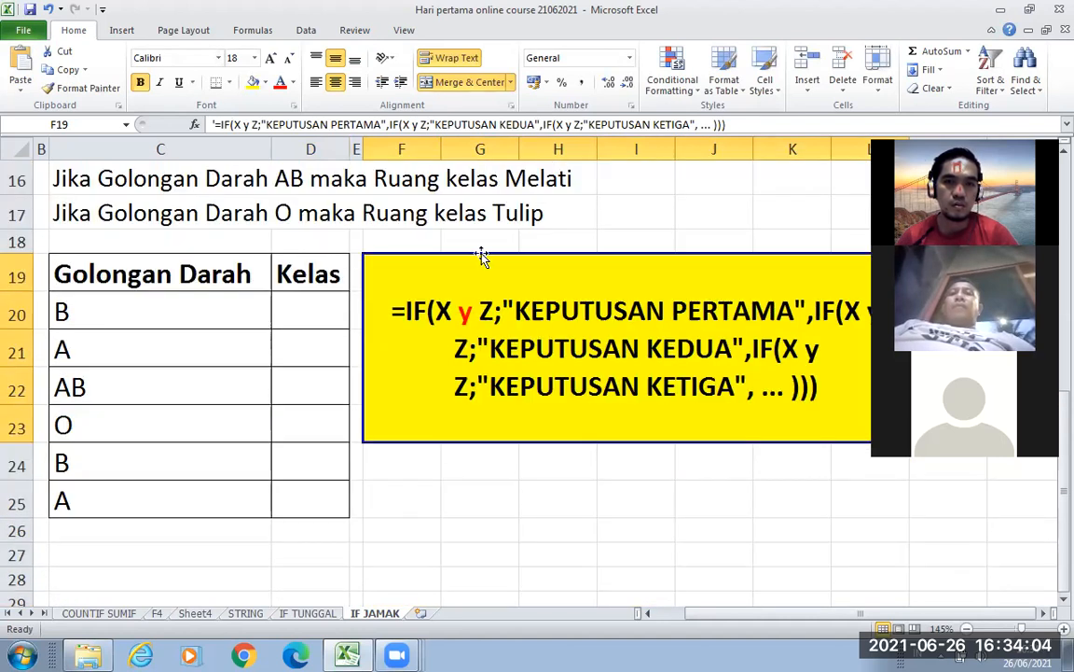
left_click_drag(482, 255, 461, 290)
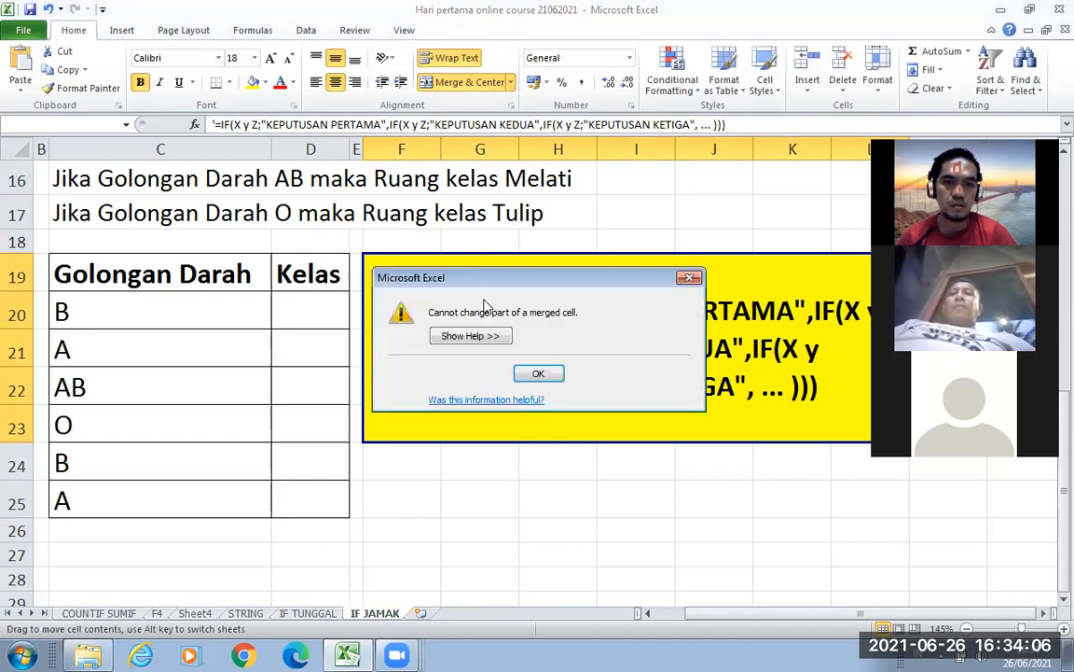
left_click(538, 375)
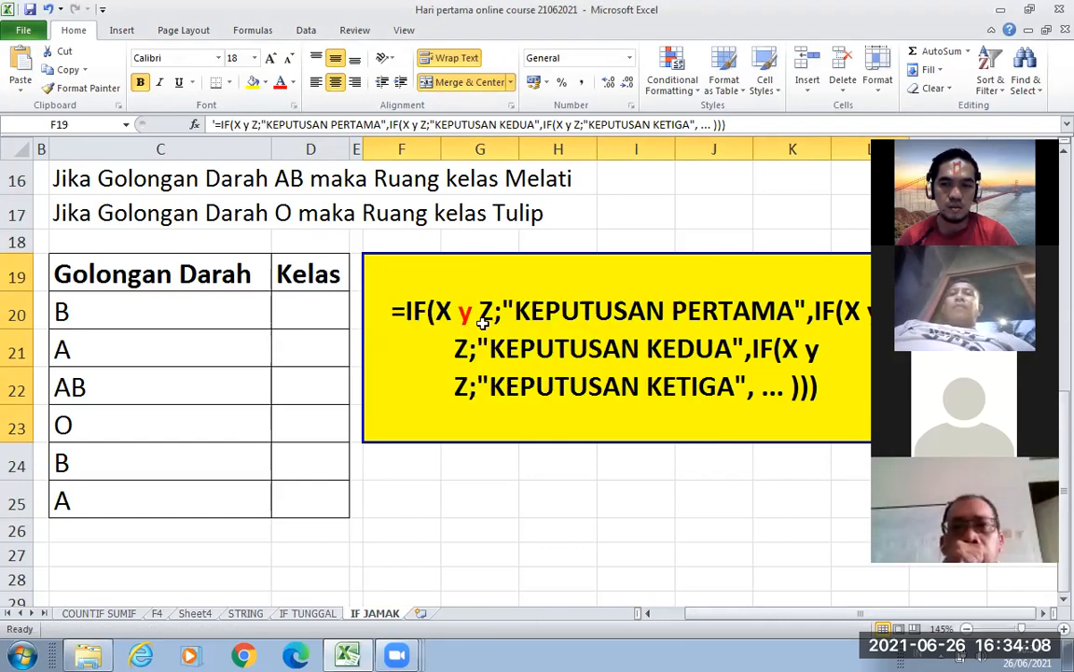
key("ctrl+c")
left_click(422, 462)
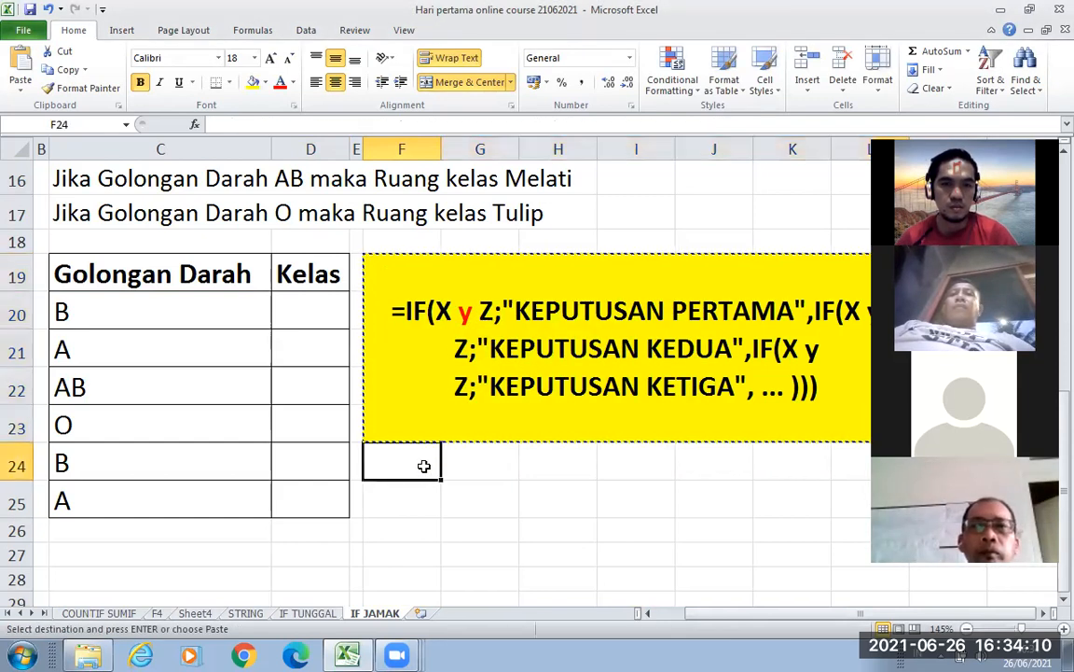
left_click(436, 322)
key("Escape")
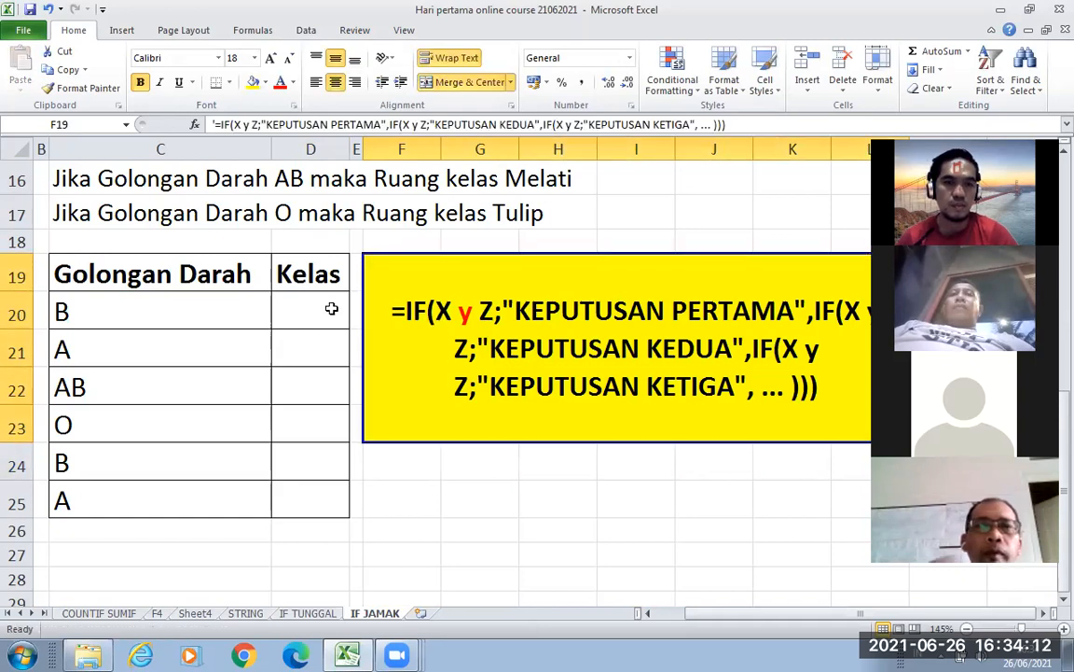
- Unmerge the yellow syntax box at F19 and move its text to F20
left_click(330, 309)
left_click(390, 282)
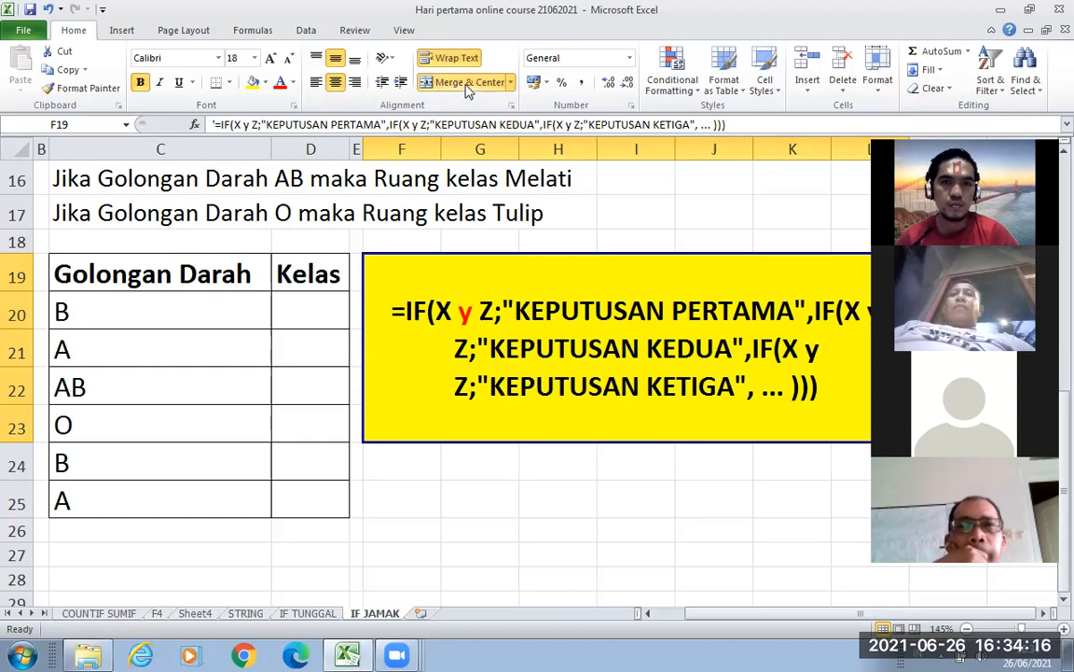
double_click(459, 264)
left_click(411, 271)
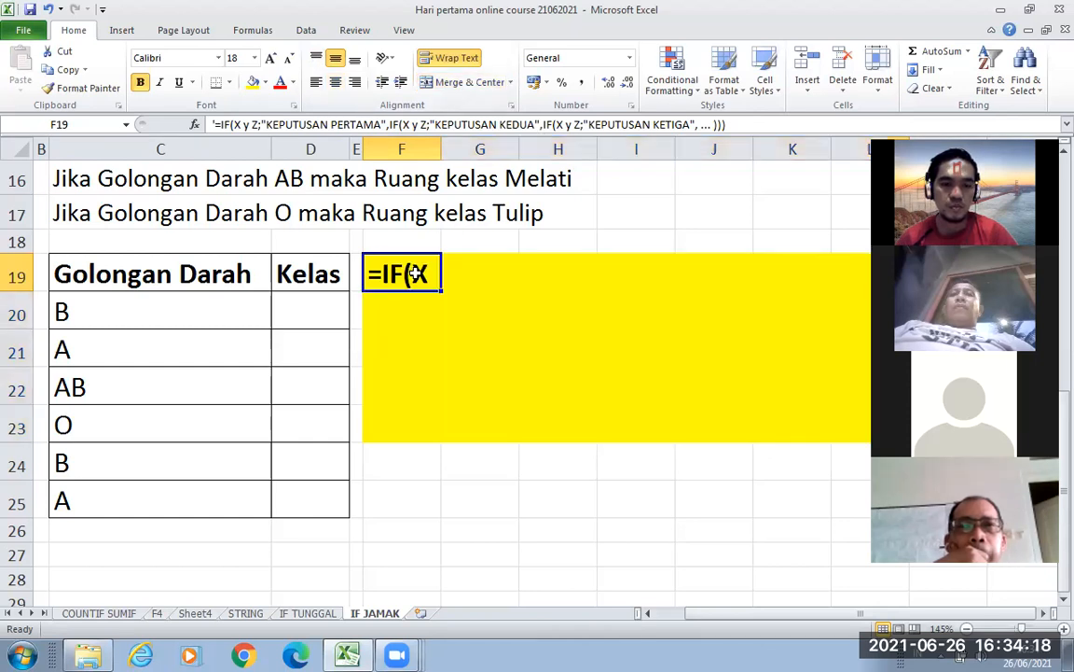
key("ctrl+x")
key("Down")
key("ctrl+v")
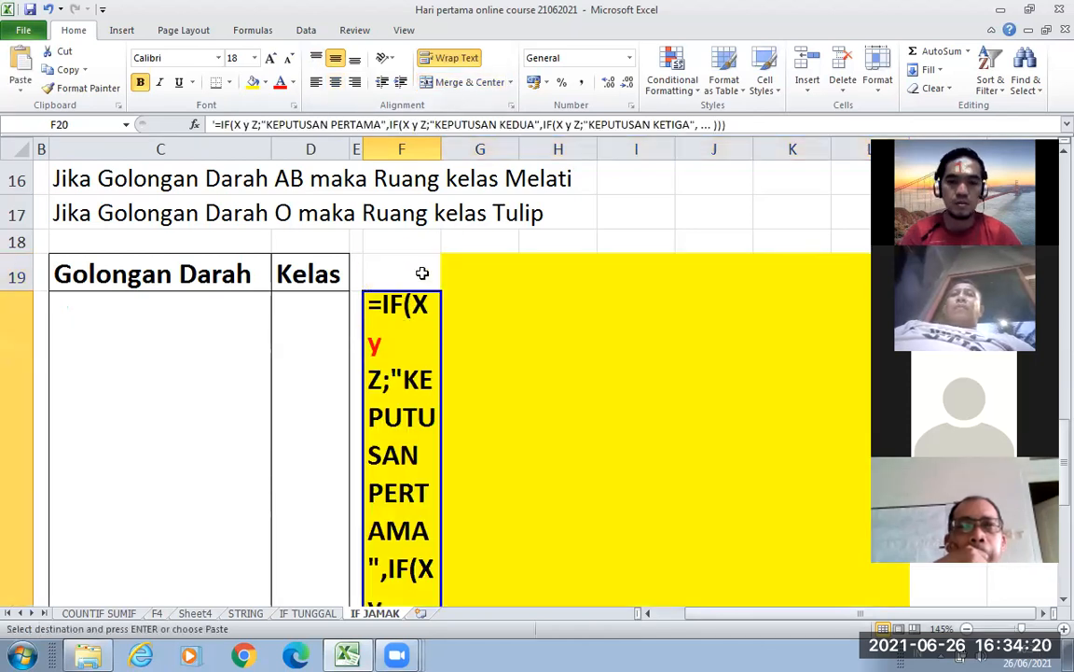
- Merge and center the syntax text across F20:K20 and reduce the height of row 20
left_click_drag(410, 355, 810, 293)
left_click(464, 82)
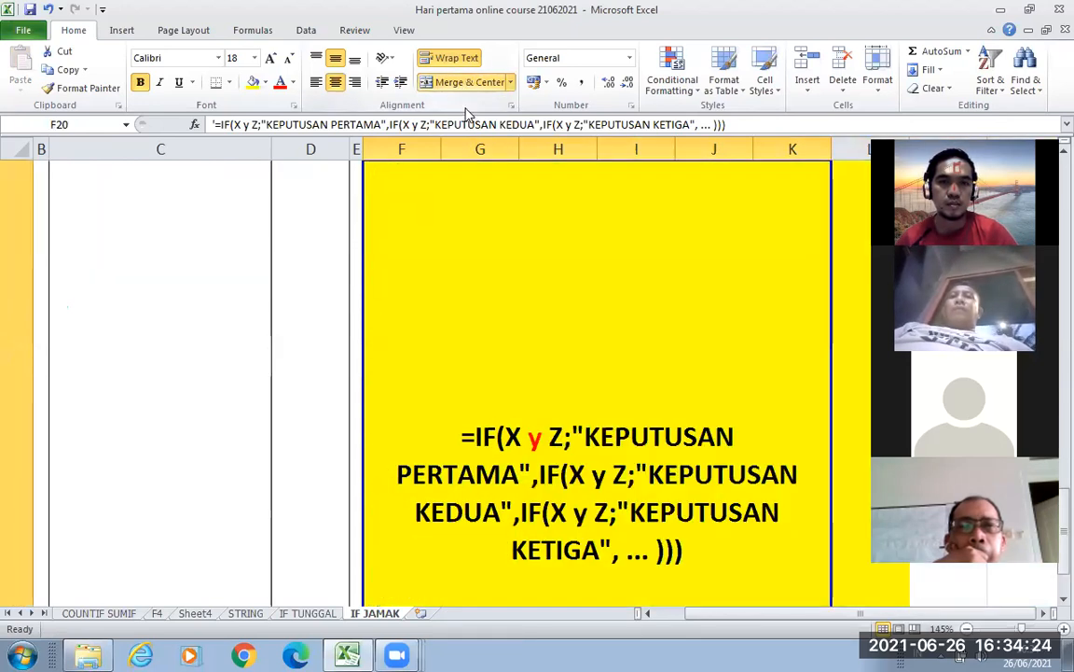
scroll(339, 302, "down", 2)
scroll(328, 305, "up", 2)
scroll(238, 261, "down", 1)
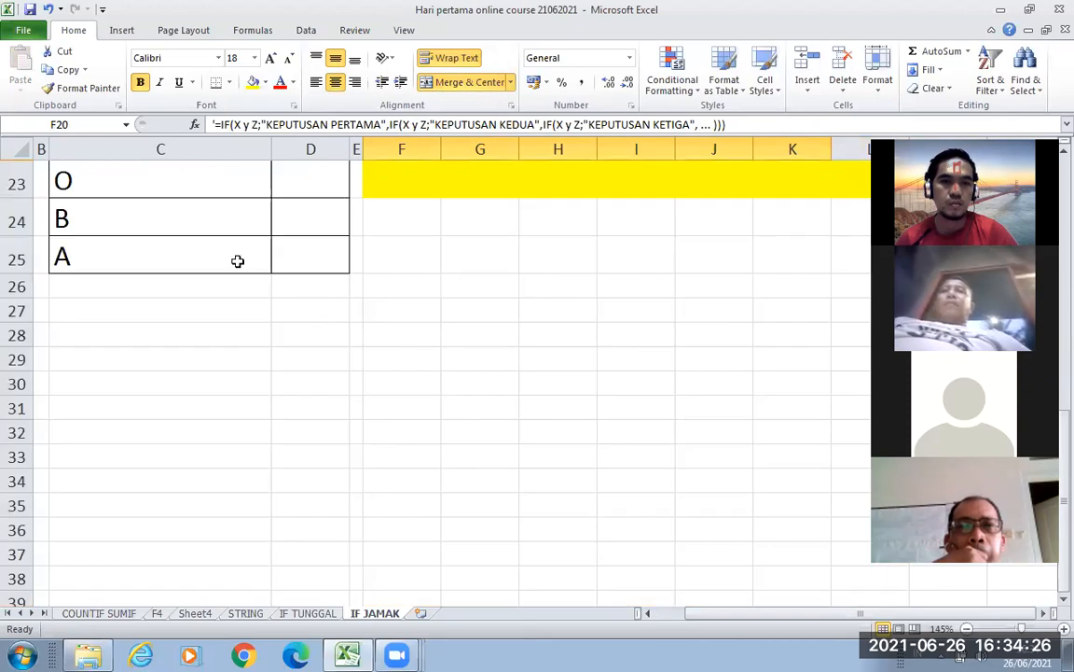
scroll(214, 358, "up", 1)
scroll(214, 357, "down", 3)
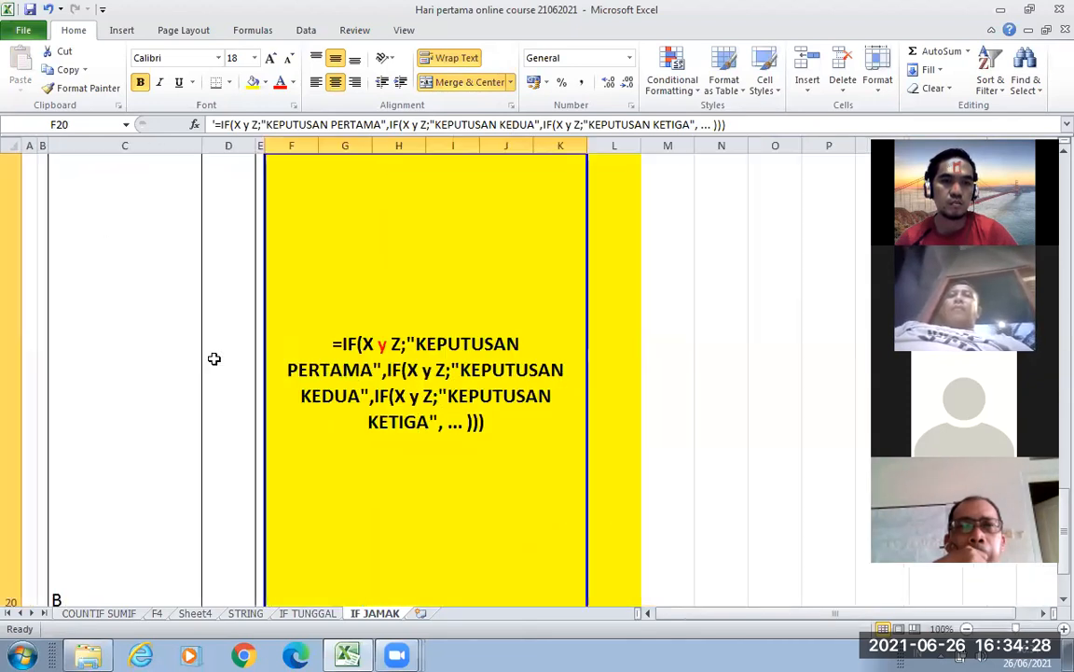
scroll(214, 358, "down", 1)
left_click_drag(17, 585, 15, 259)
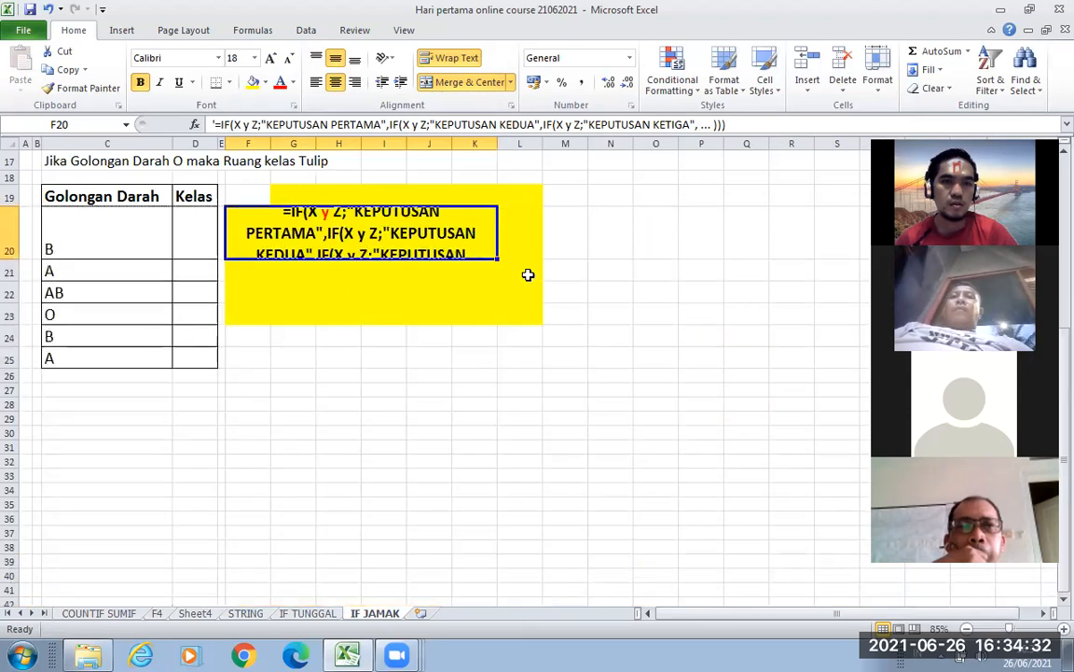
- Extend the merged and centered syntax cell to cover F20:K22
left_click(558, 311)
left_click_drag(356, 207, 406, 281)
left_click(454, 83)
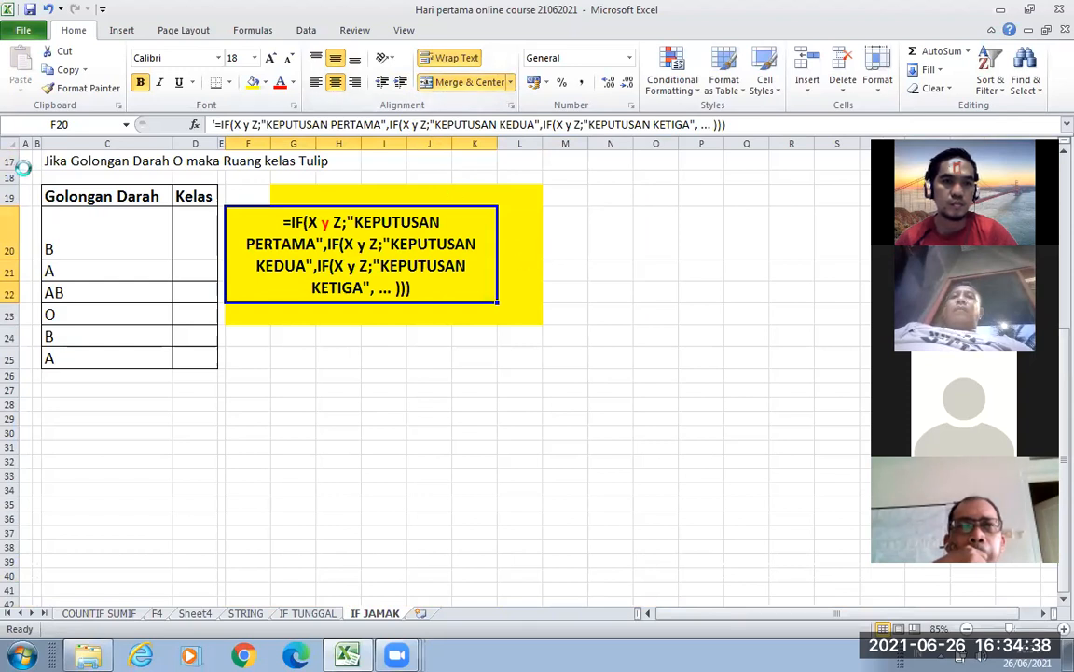
scroll(23, 166, "up", 3, "ctrl")
scroll(28, 158, "down", 2)
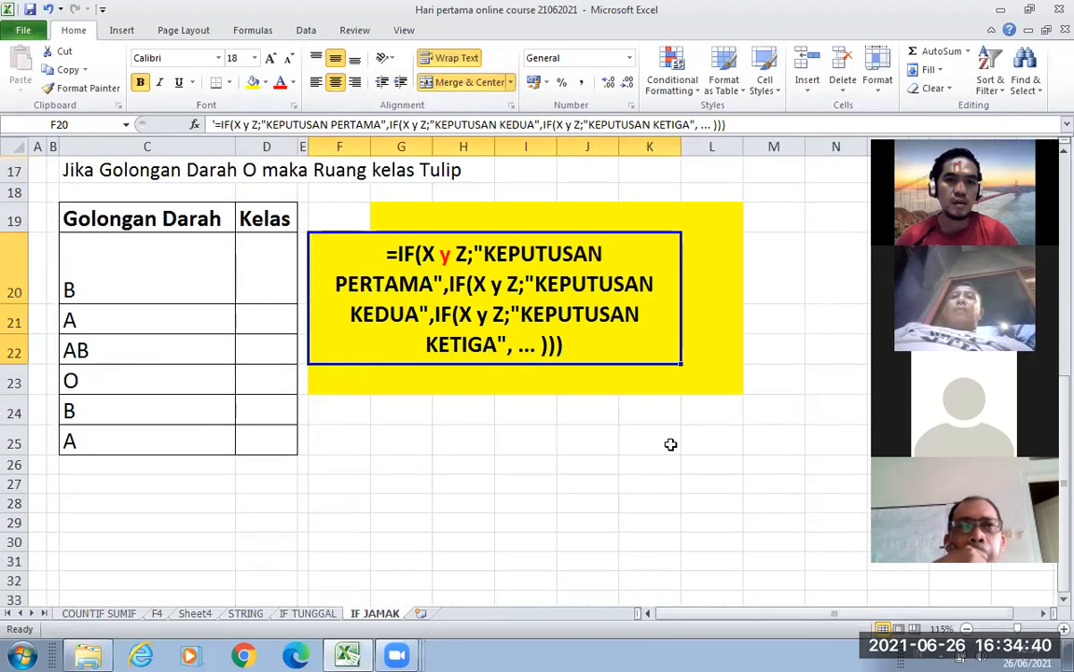
- Start an IF formula in D20, the first empty cell of the Kelas column
left_click(634, 481)
left_click(276, 261)
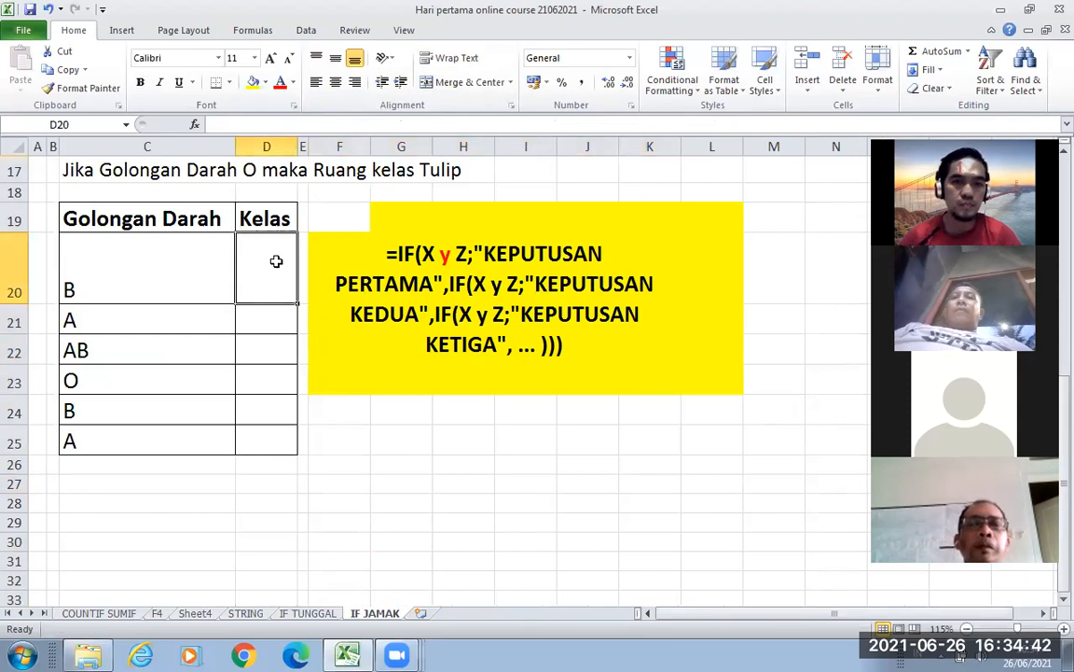
double_click(276, 261)
type("=")
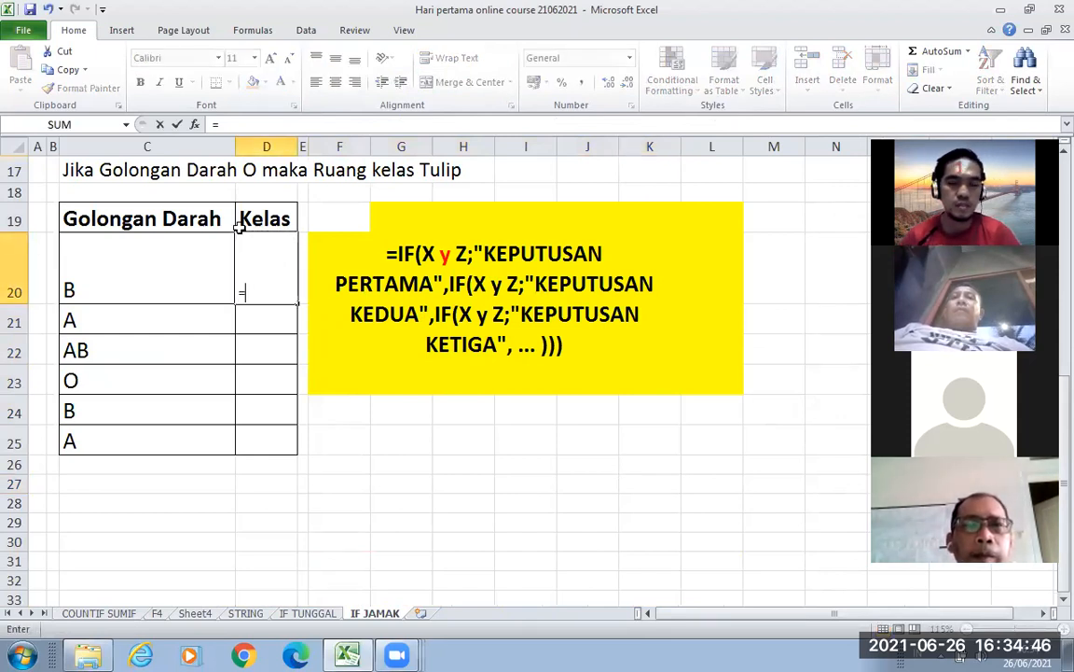
scroll(299, 232, "up", 1)
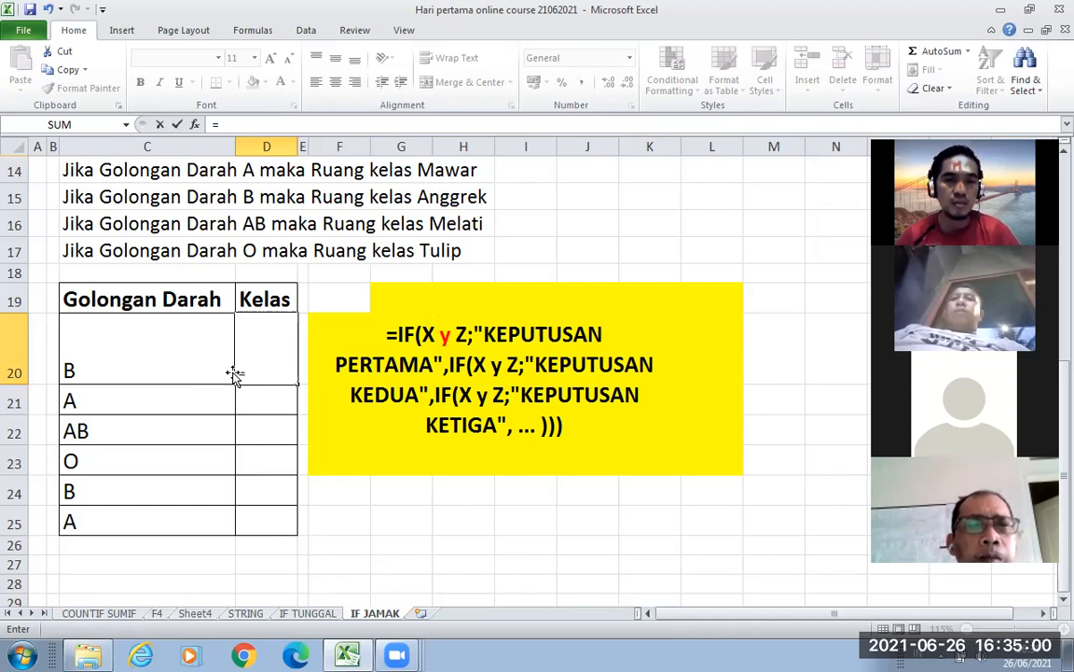
type("IF")
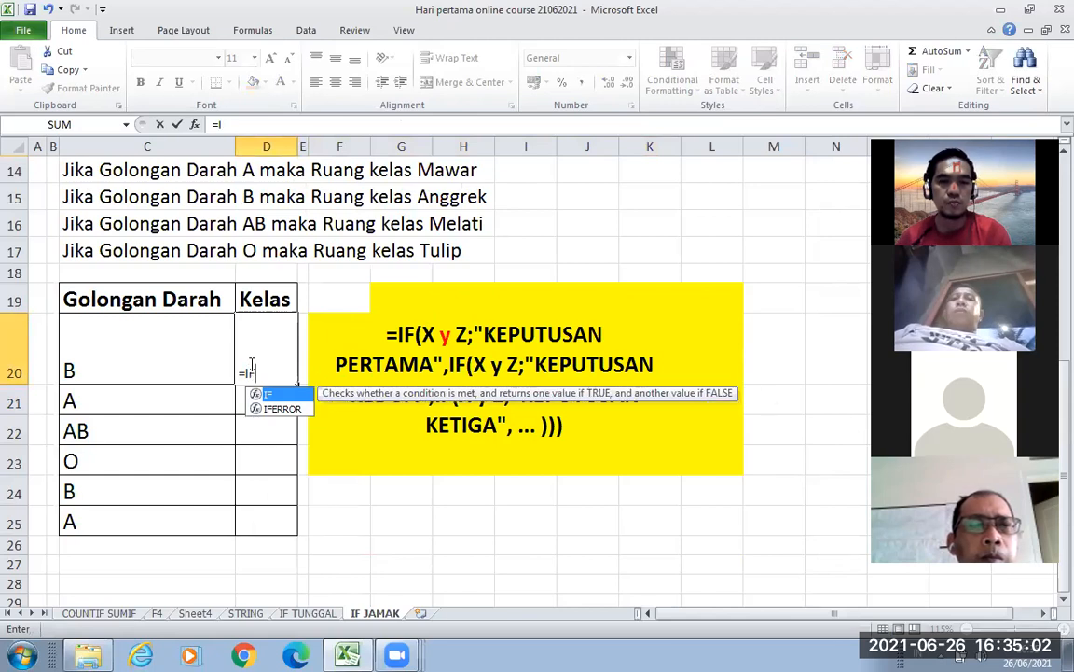
type("(")
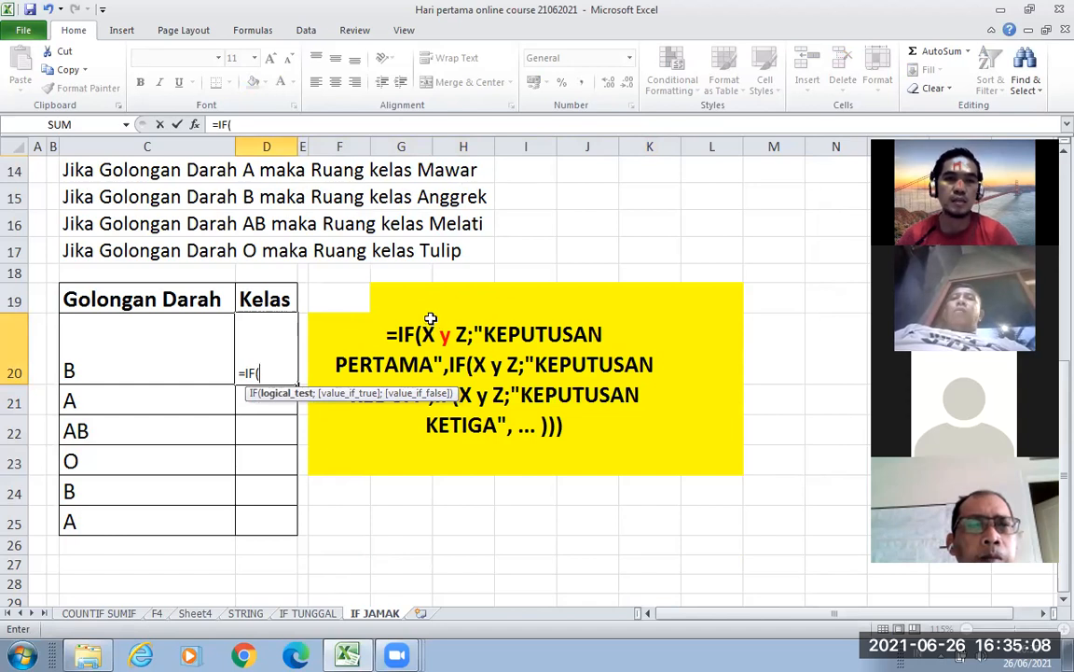
- Set the blood type cell C20 as the cell tested by the IF formula in D20
scroll(317, 252, "up", 2)
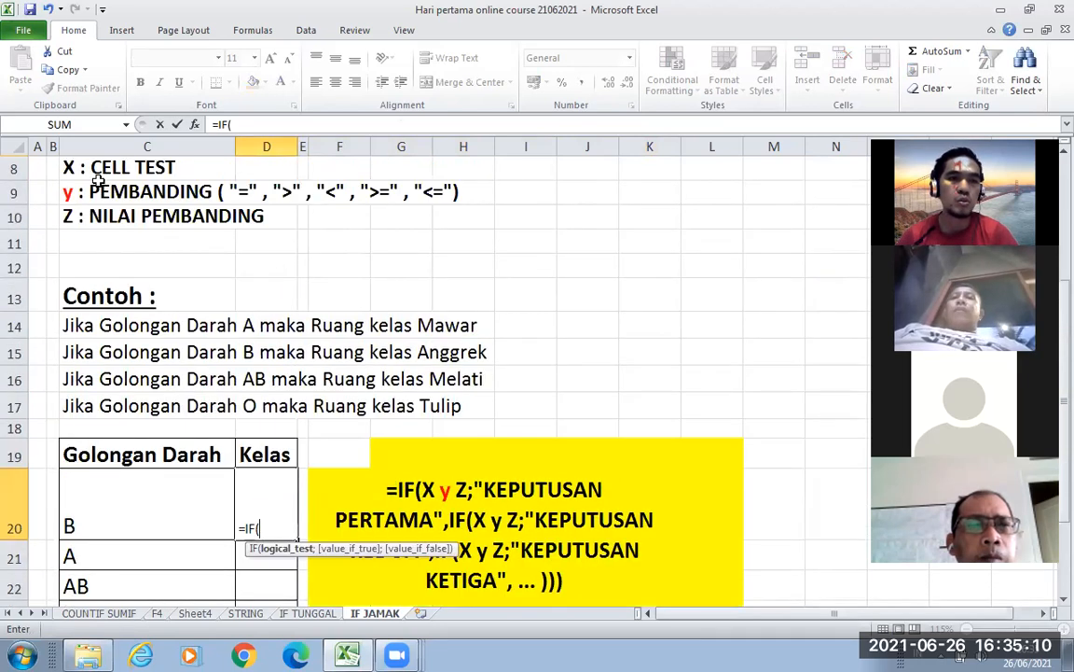
scroll(300, 322, "down", 1)
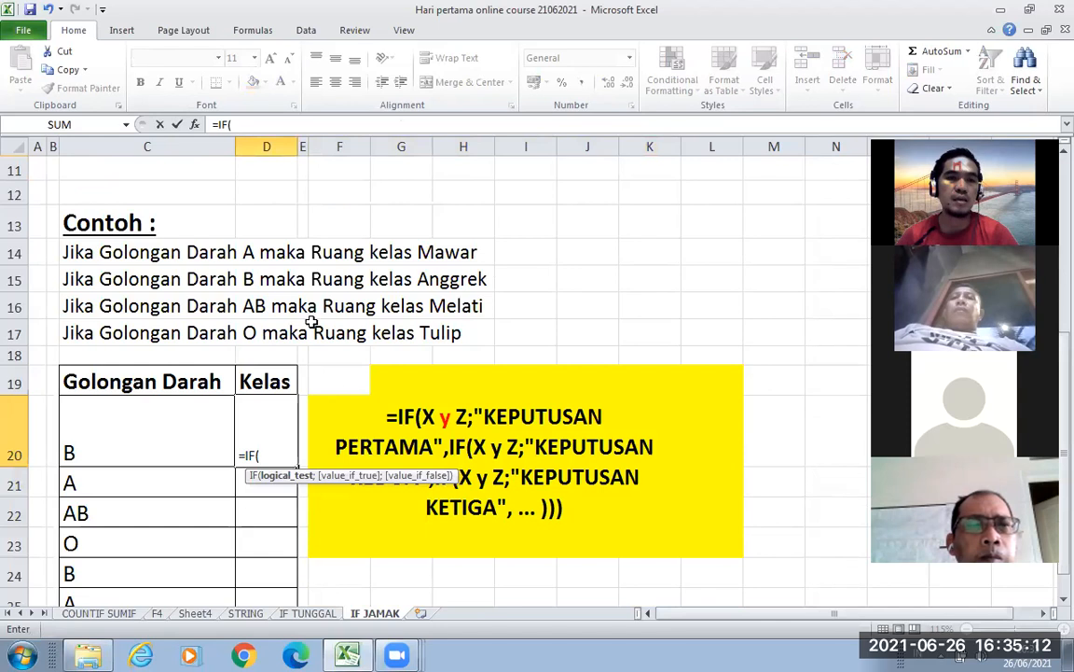
scroll(353, 384, "down", 1)
scroll(352, 377, "up", 1)
scroll(352, 375, "down", 1)
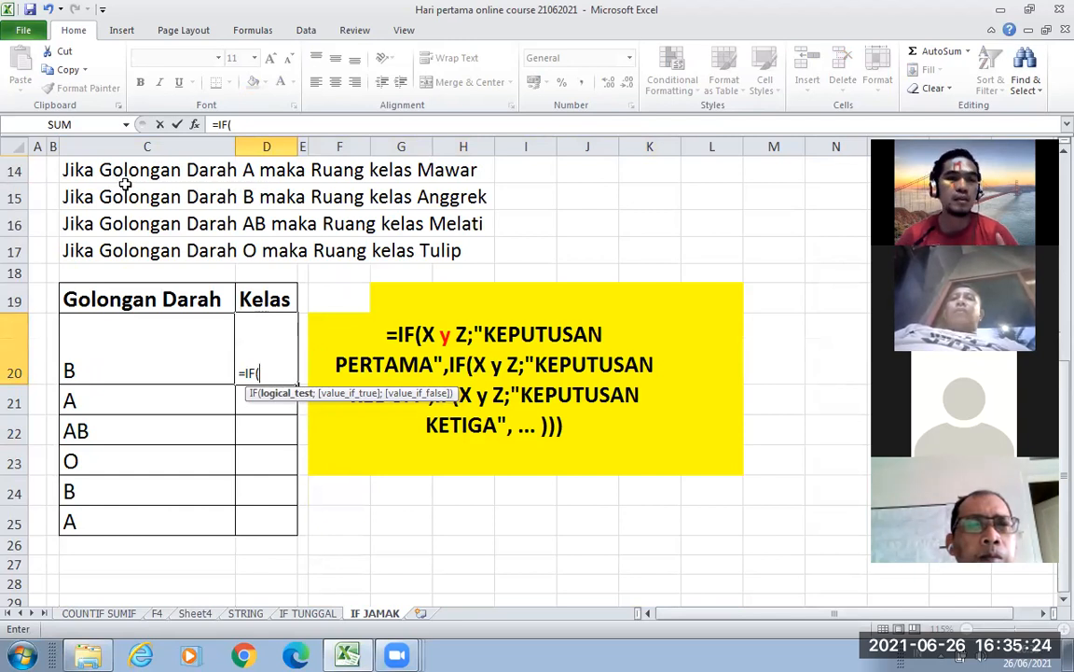
left_click(138, 358)
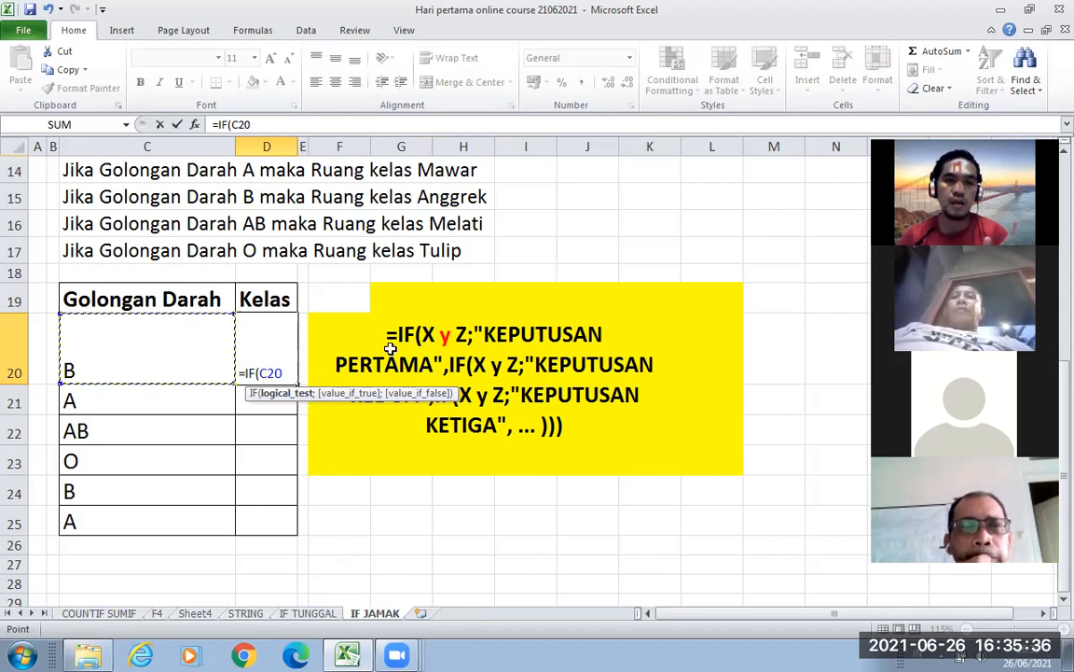
- Complete the first test in the D20 formula as C20="A" with "MAWAR" as its true result
scroll(428, 344, "up", 1)
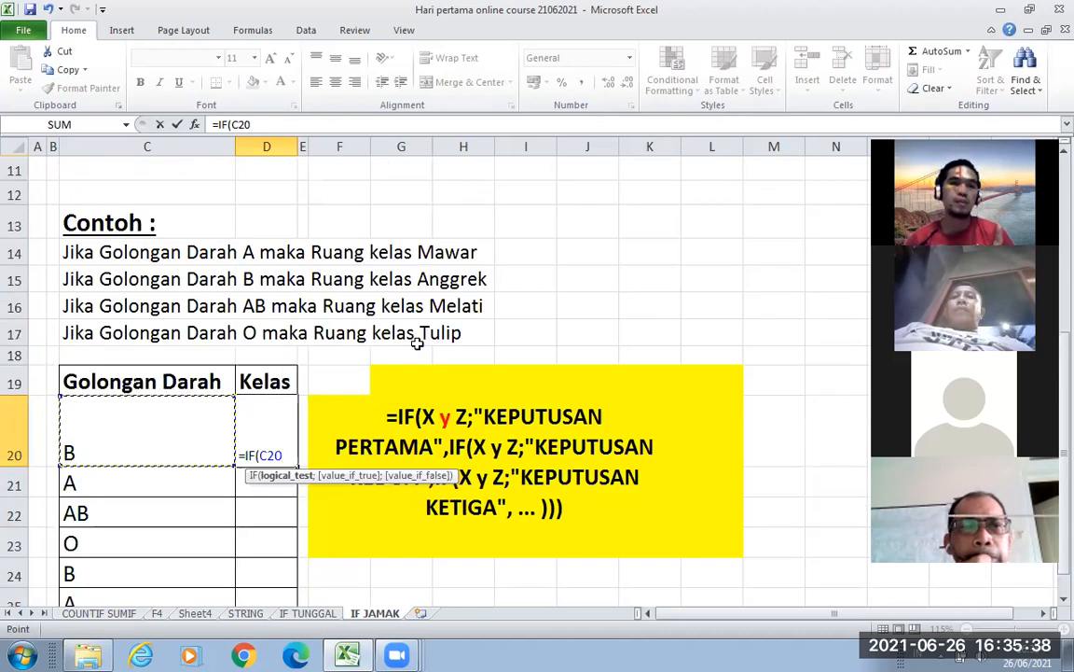
scroll(428, 343, "up", 1)
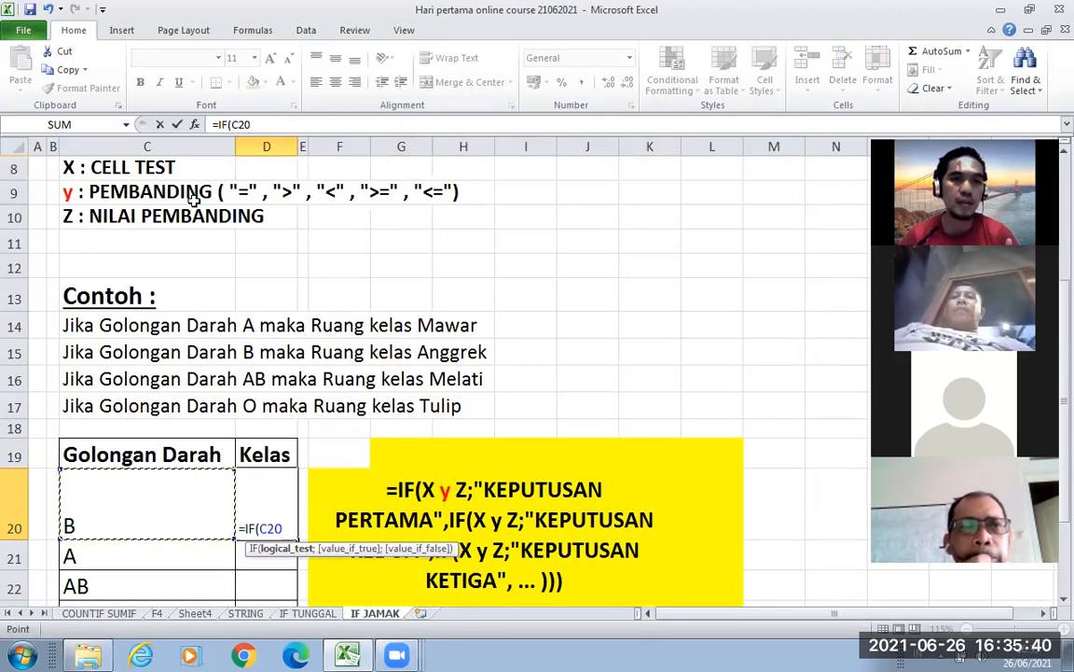
scroll(439, 224, "down", 2)
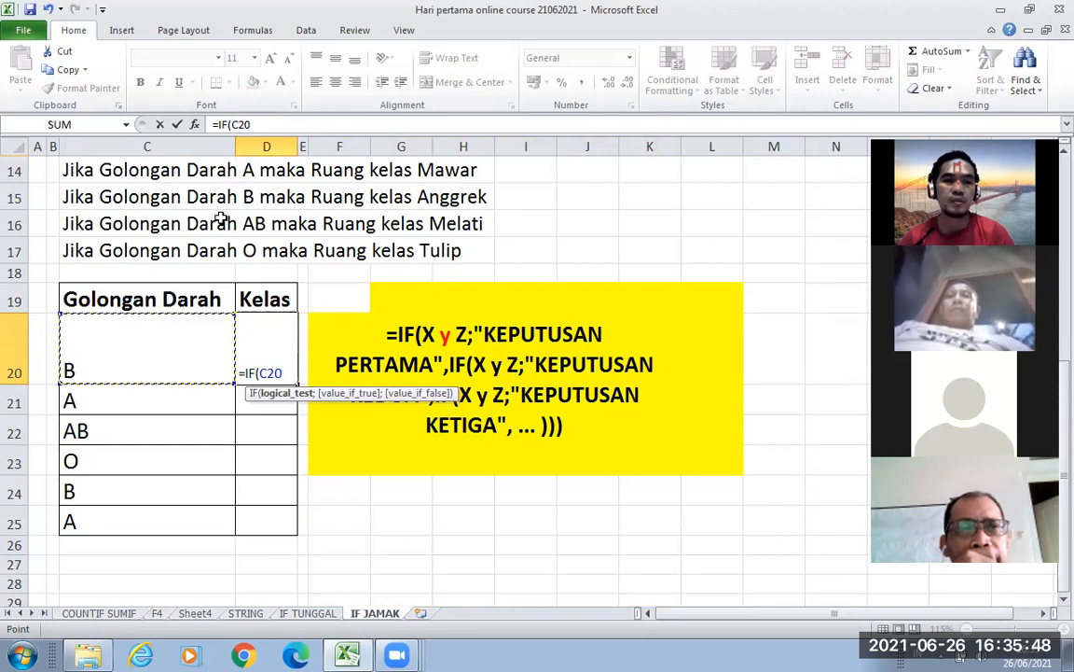
type("=")
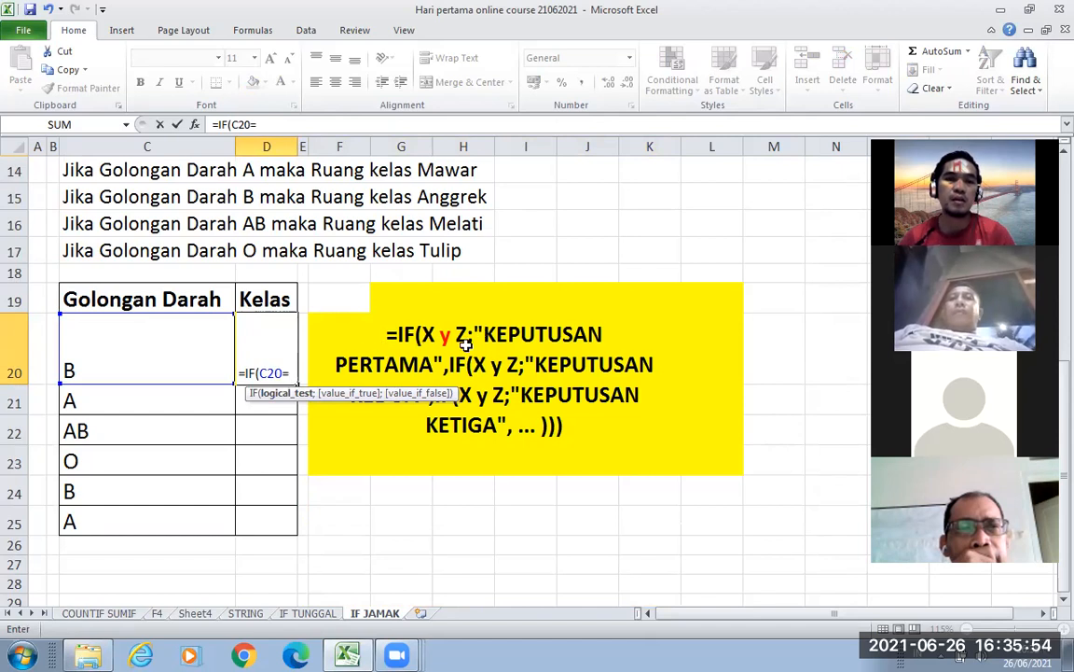
scroll(464, 343, "up", 3)
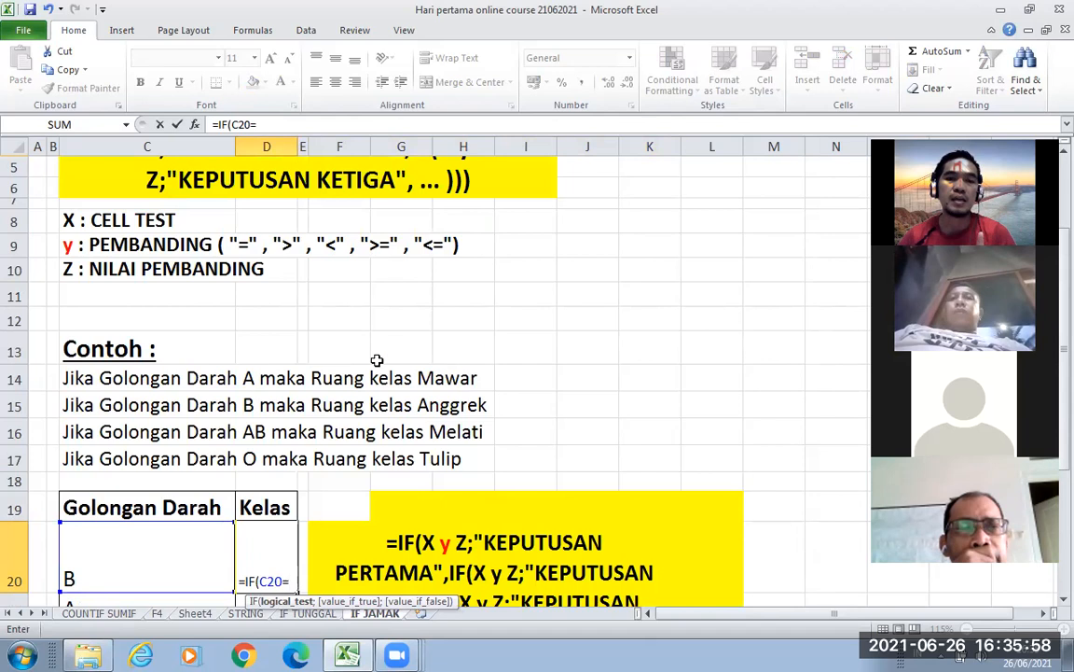
scroll(377, 360, "down", 2)
scroll(377, 360, "down", 1)
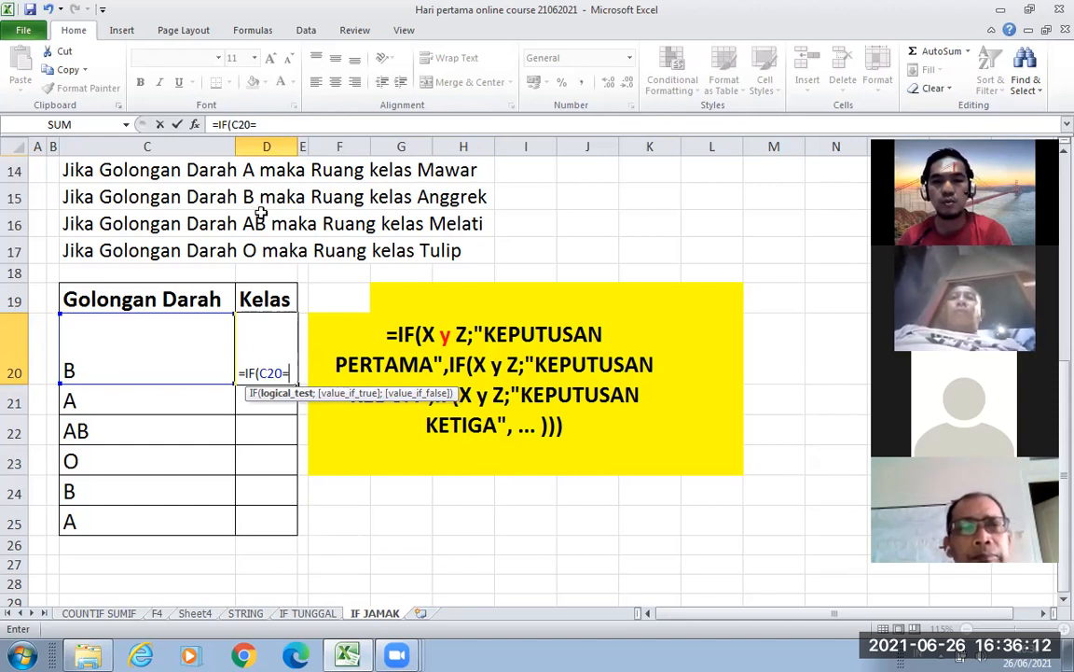
type("\"A\"")
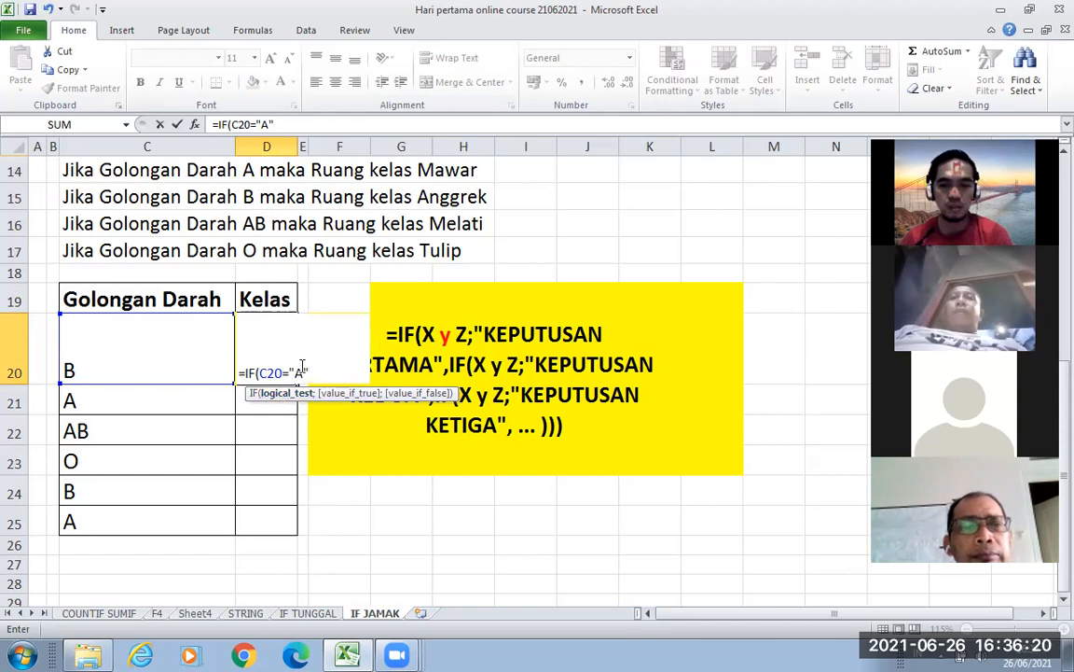
type(";")
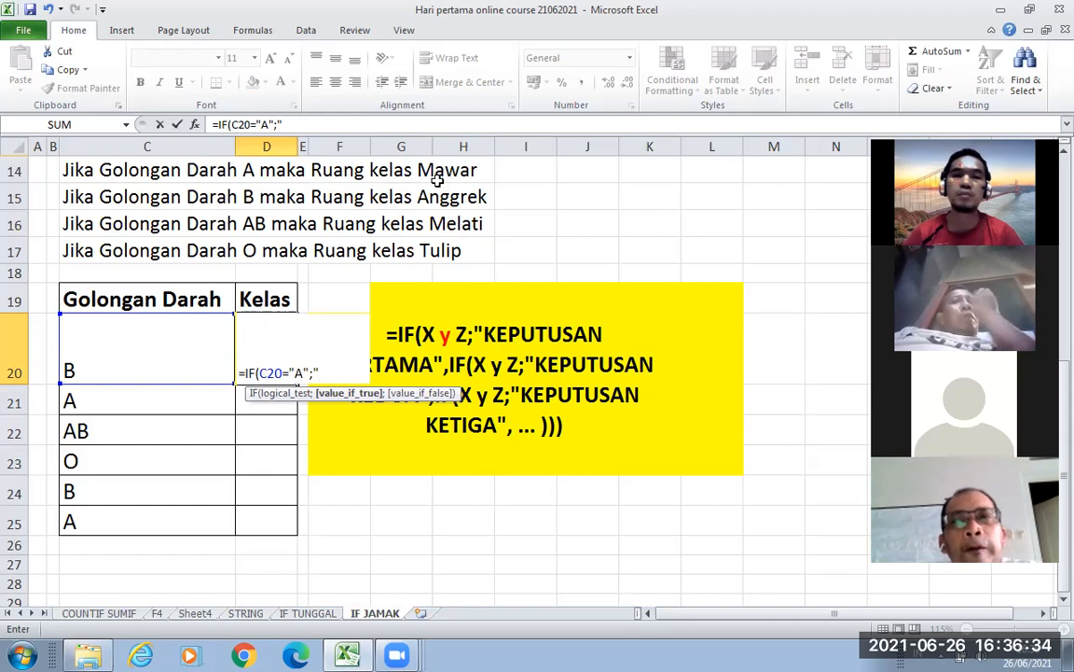
type("MAWAR\"")
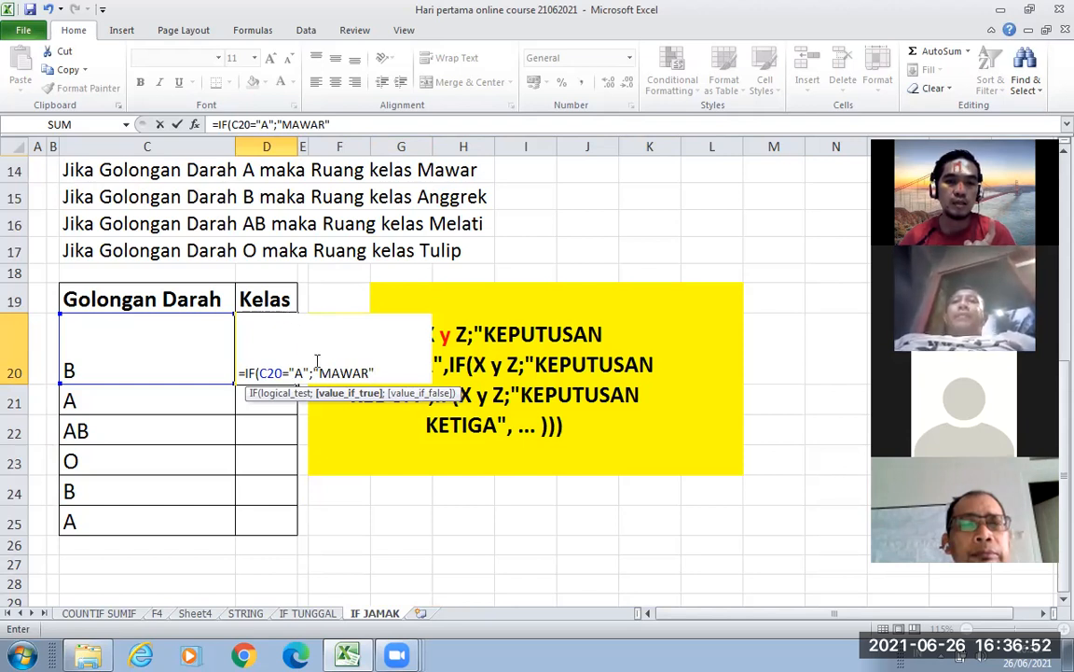
- Add a second nested IF to the D20 formula that tests C20="B" and returns "ANGGREK"
type(";")
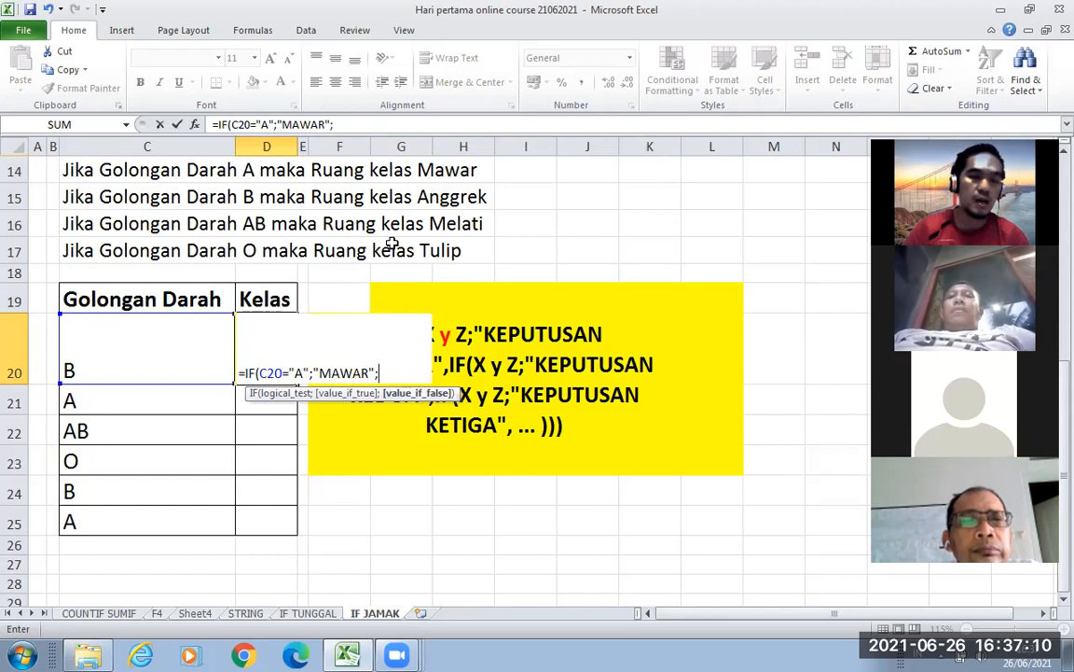
type("IF")
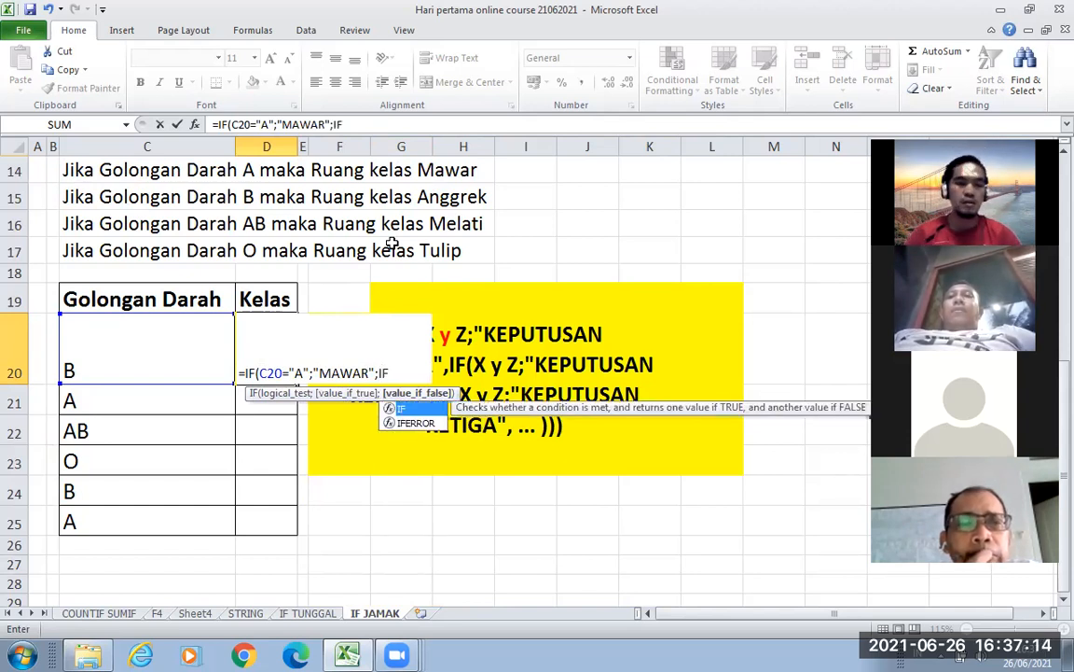
type("(")
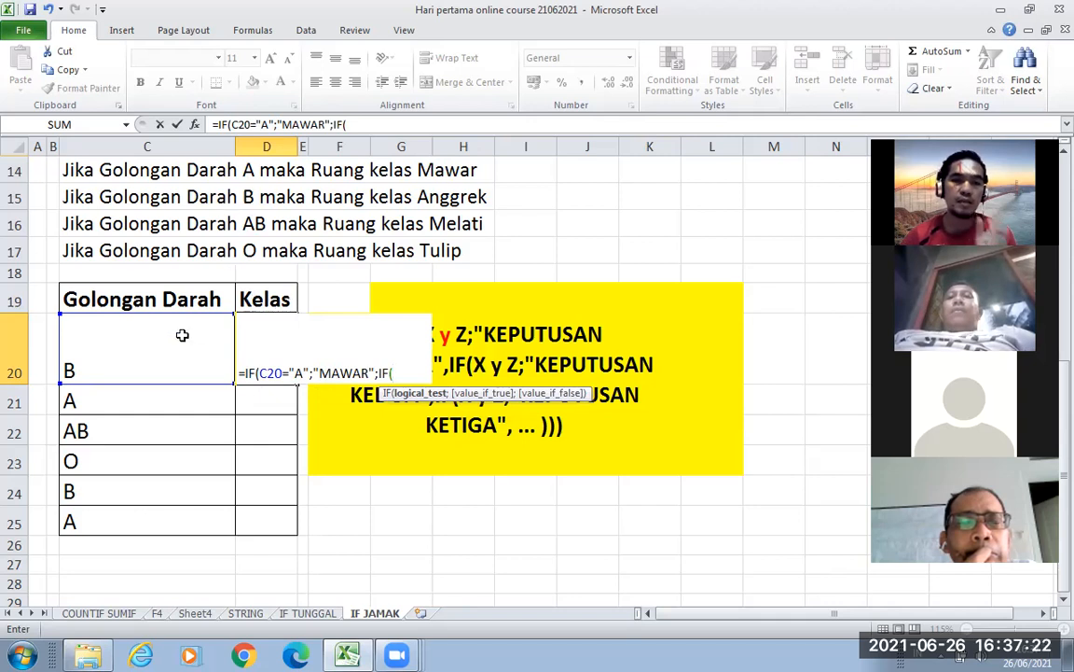
left_click(182, 335)
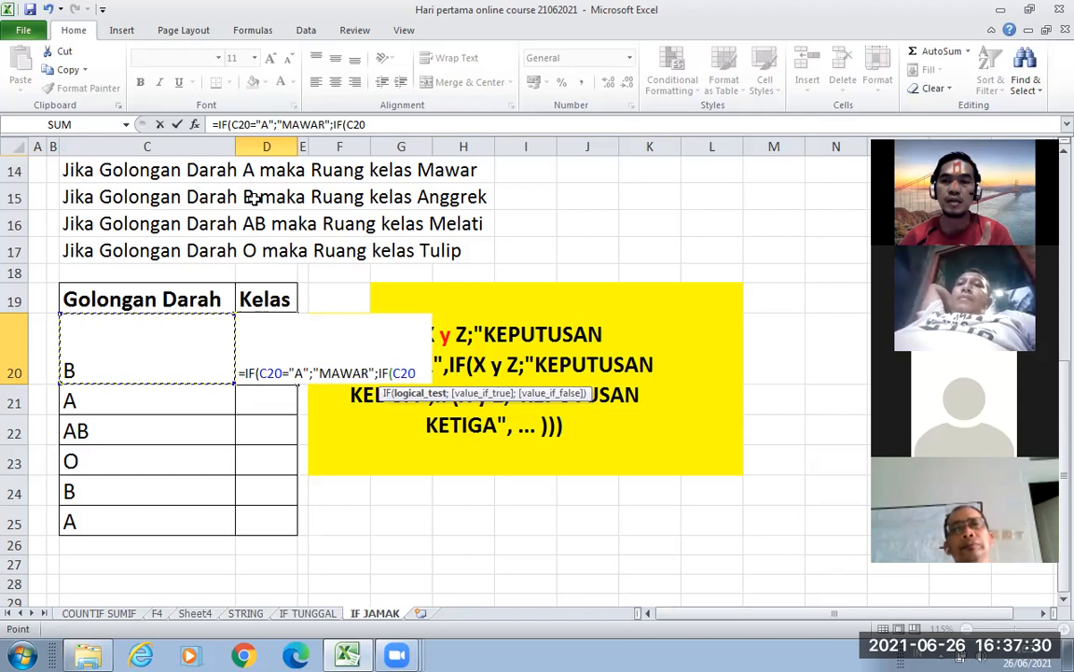
type("=")
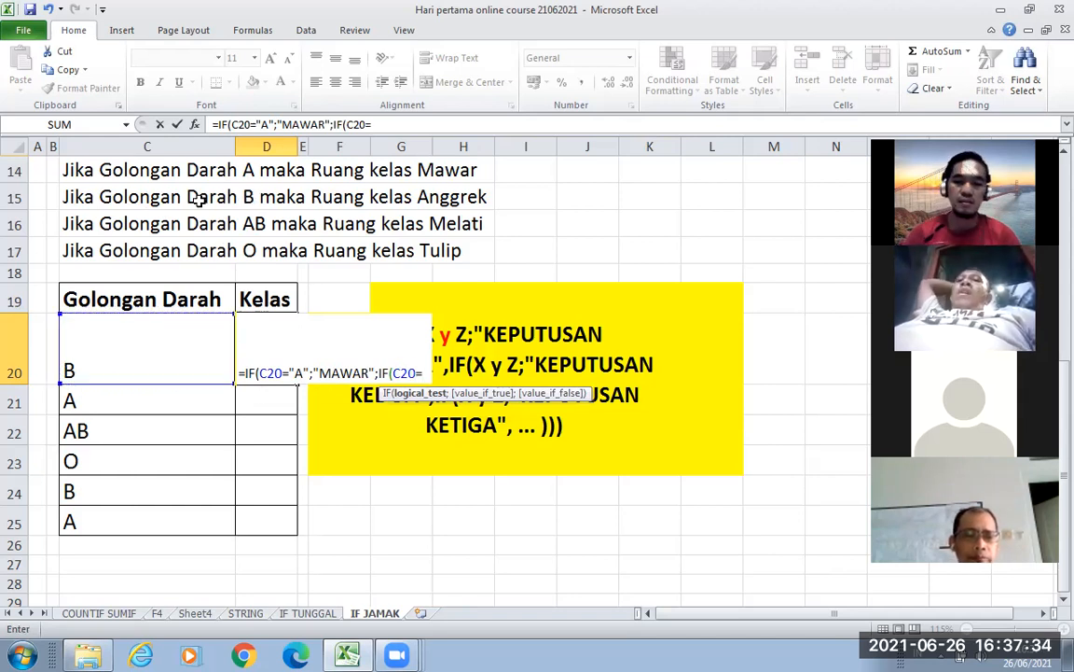
type("\"b")
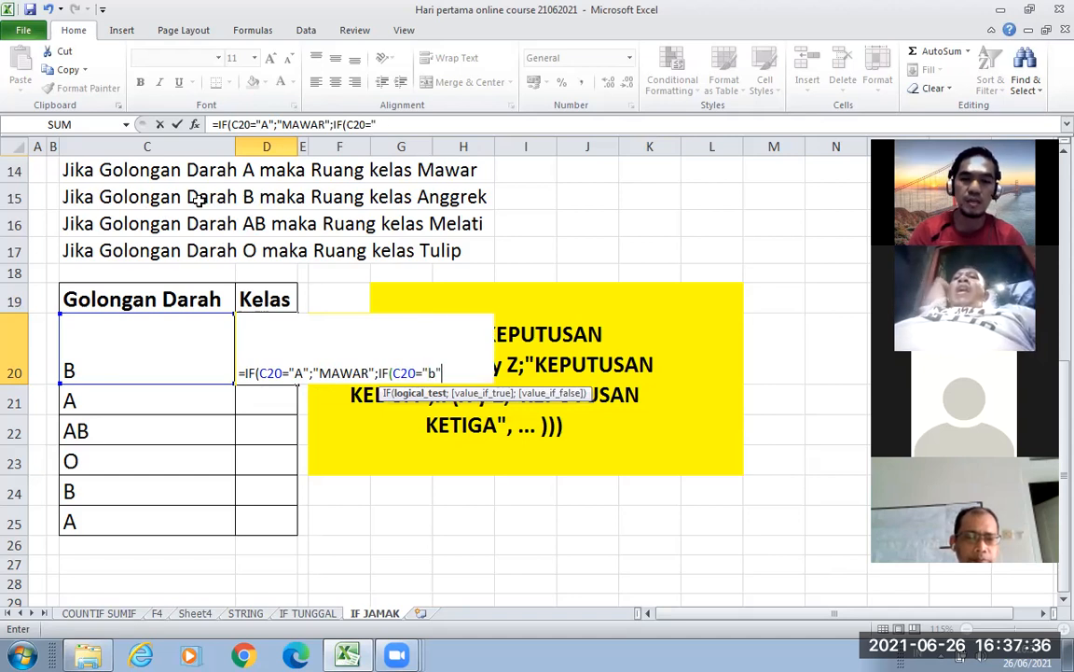
key("BackSpace")
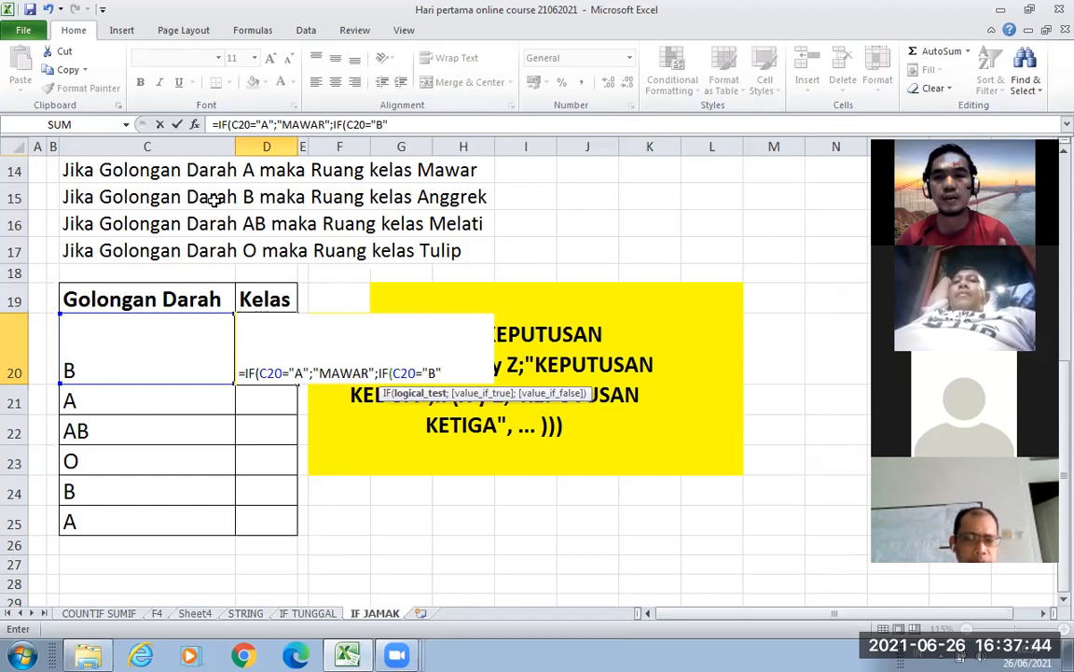
type(";\"A")
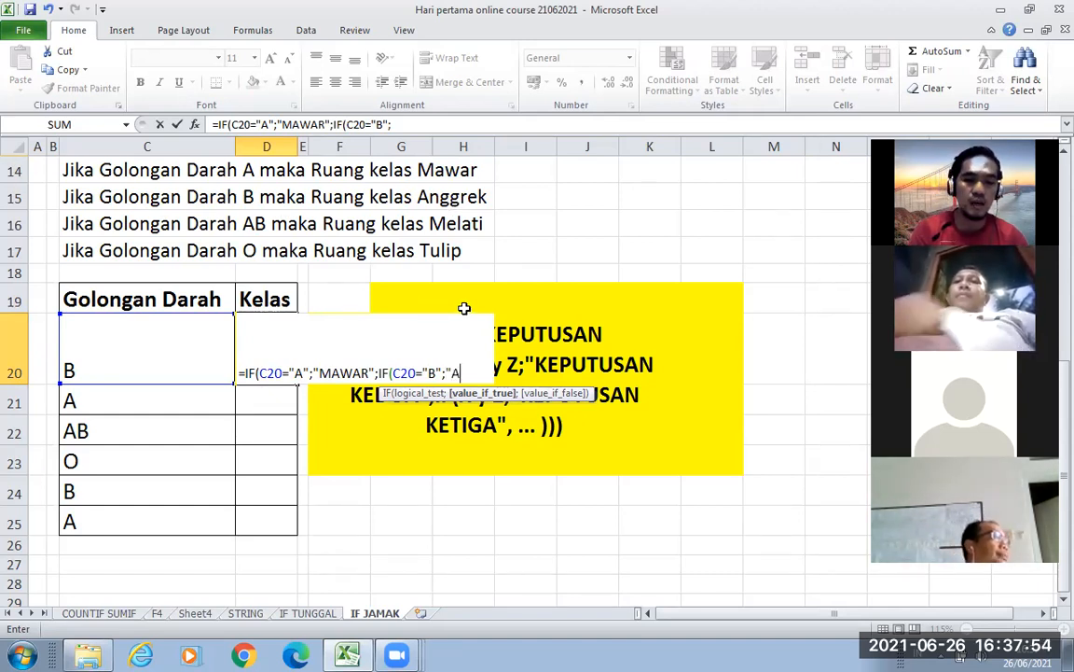
type("NGGREK")
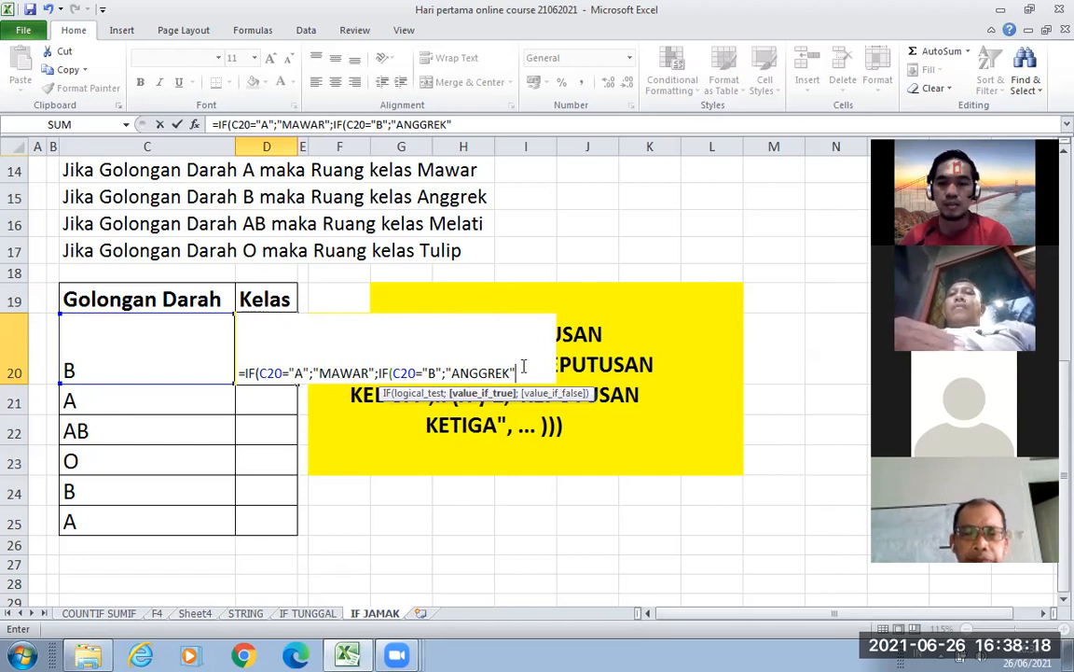
- Add a third nested IF to the D20 formula that tests C20="AB" and returns "MELATI"
type(";")
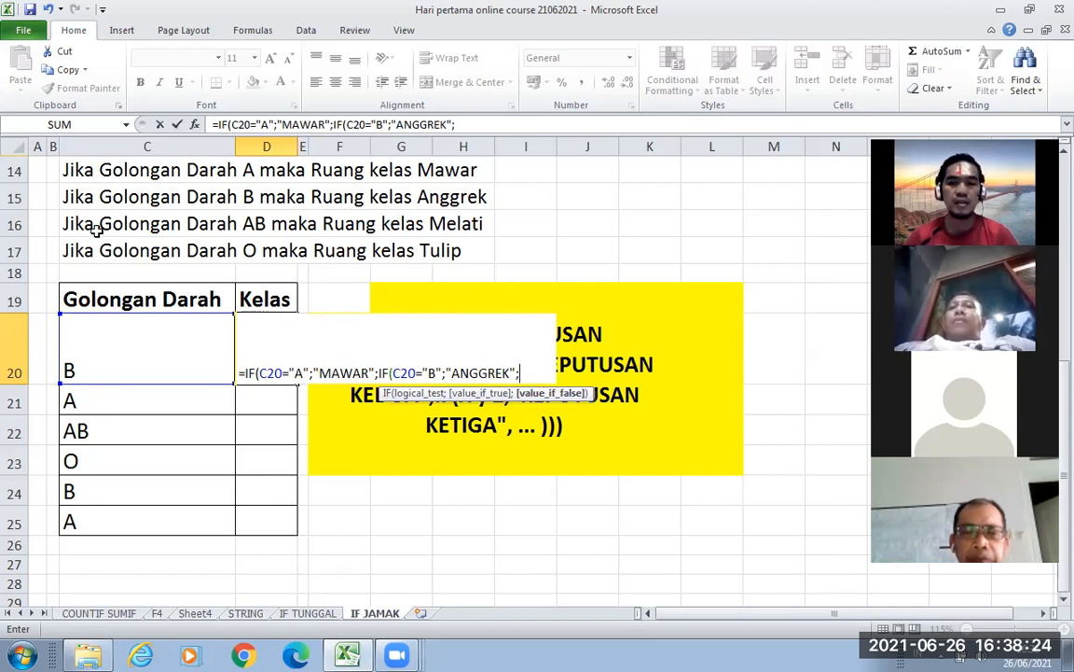
type("IF")
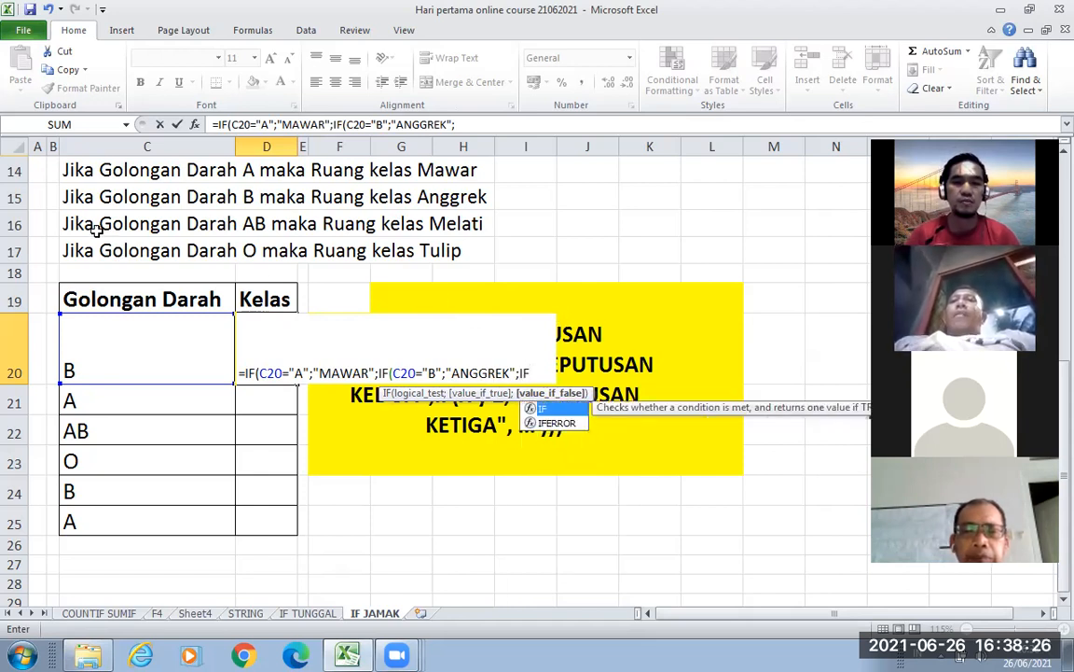
type("(")
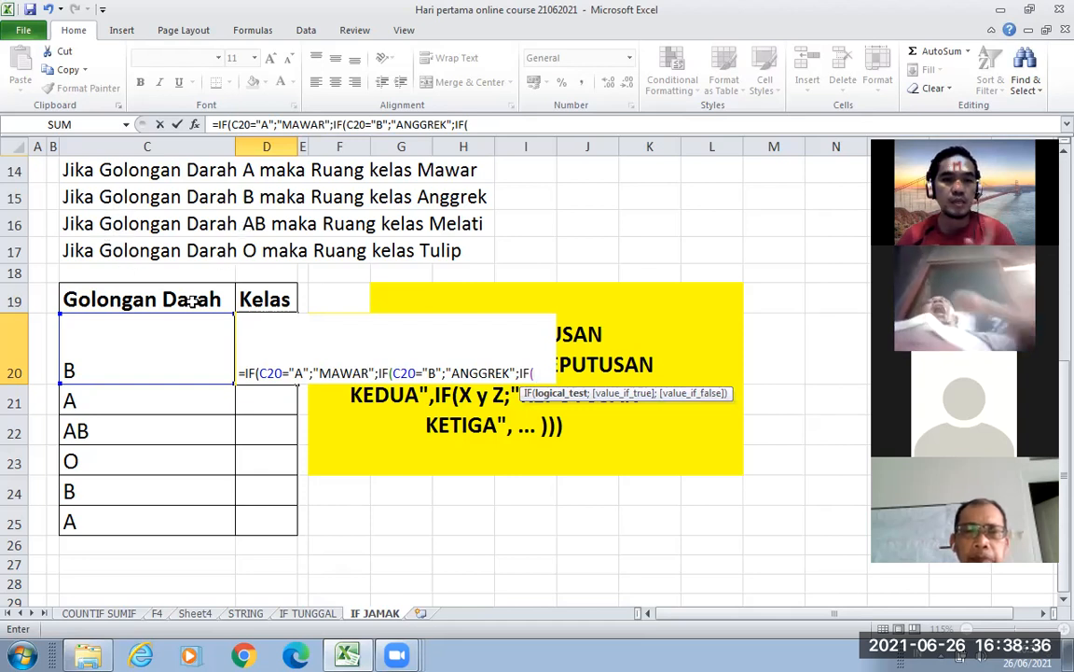
left_click(154, 347)
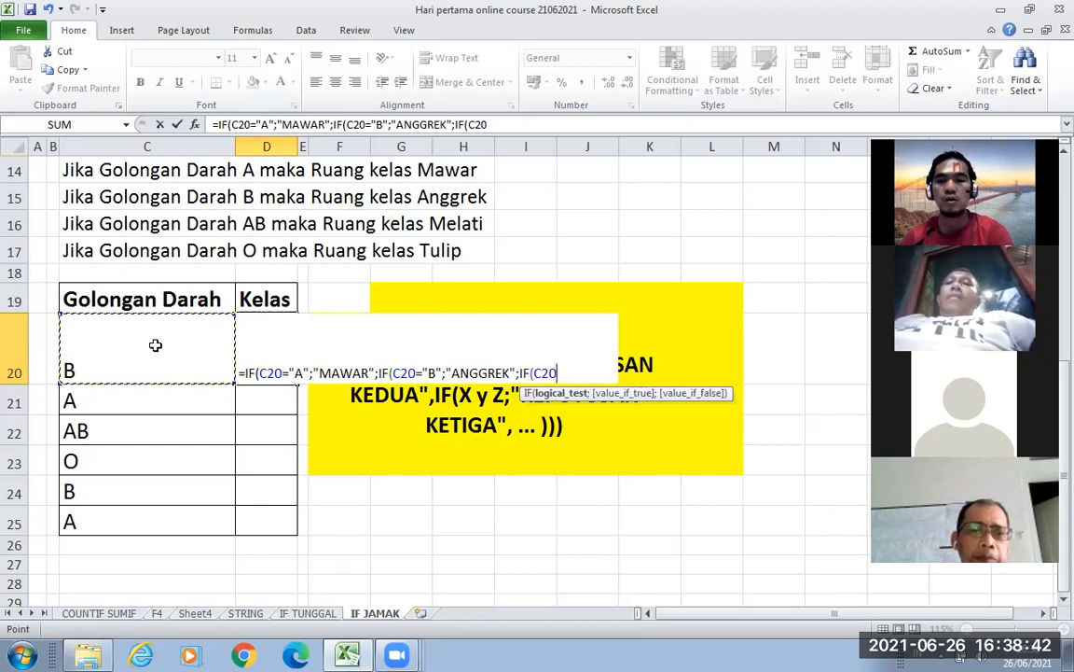
type("=")
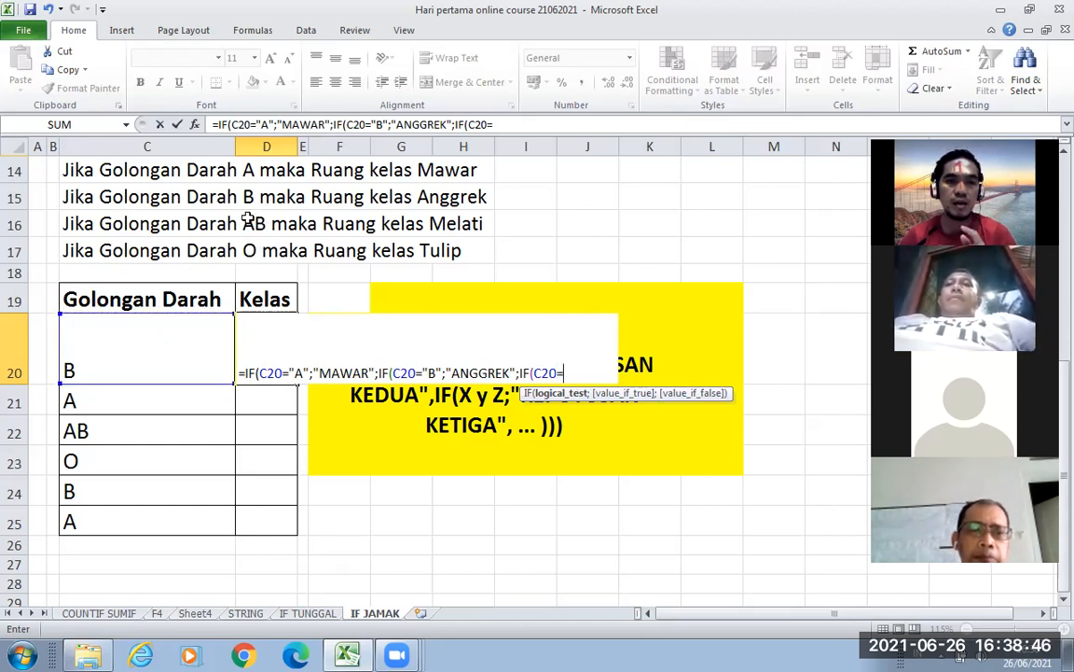
type("\"A")
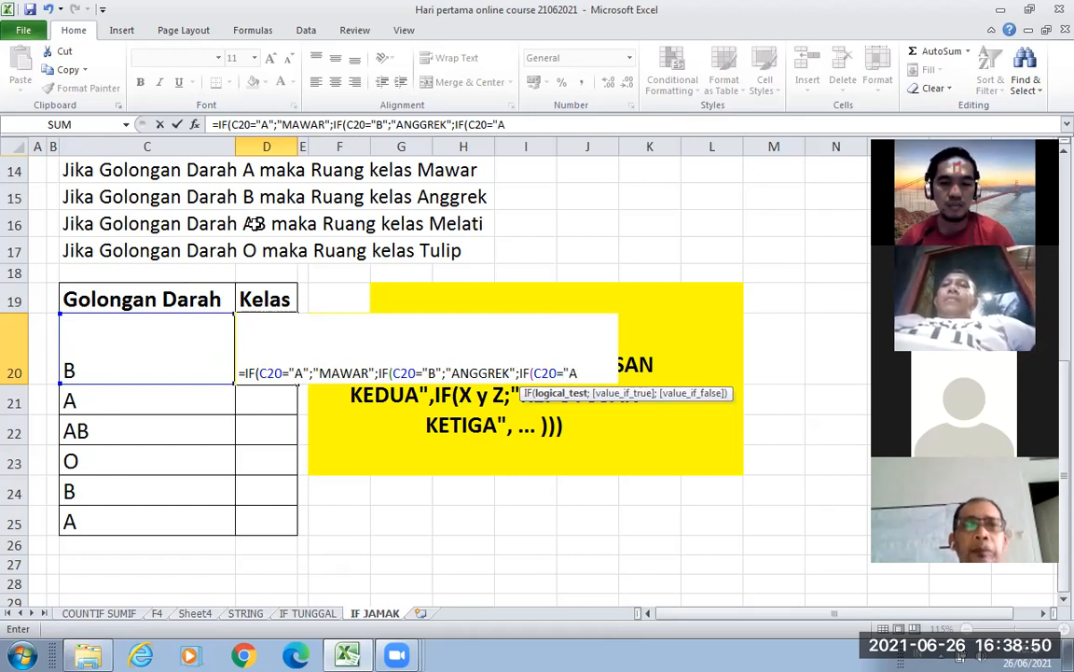
type("B\"")
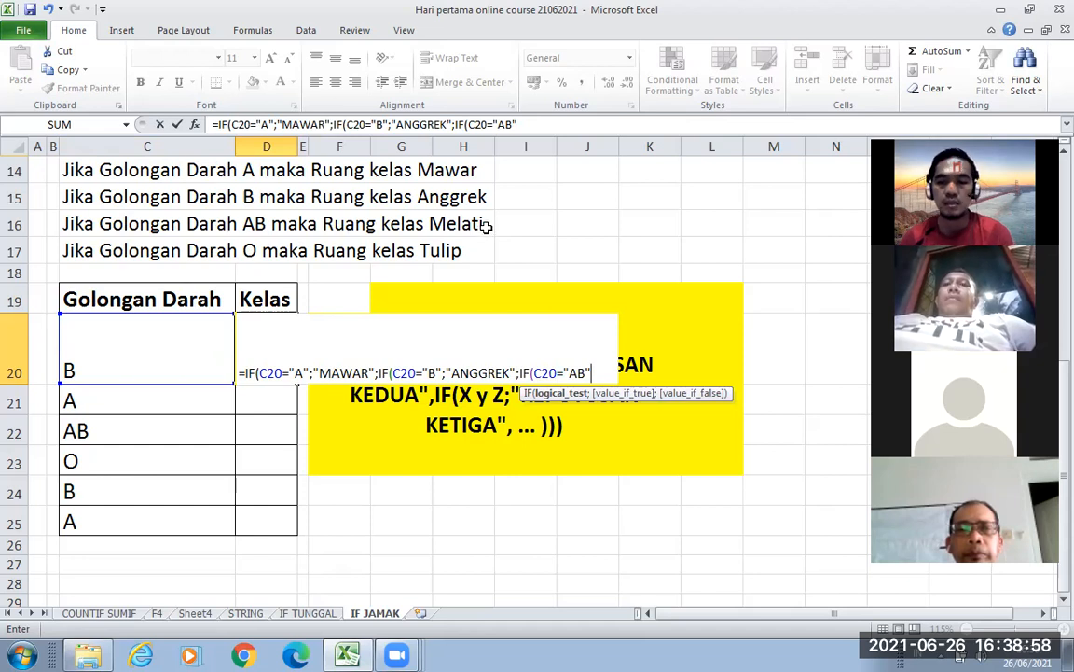
type(";")
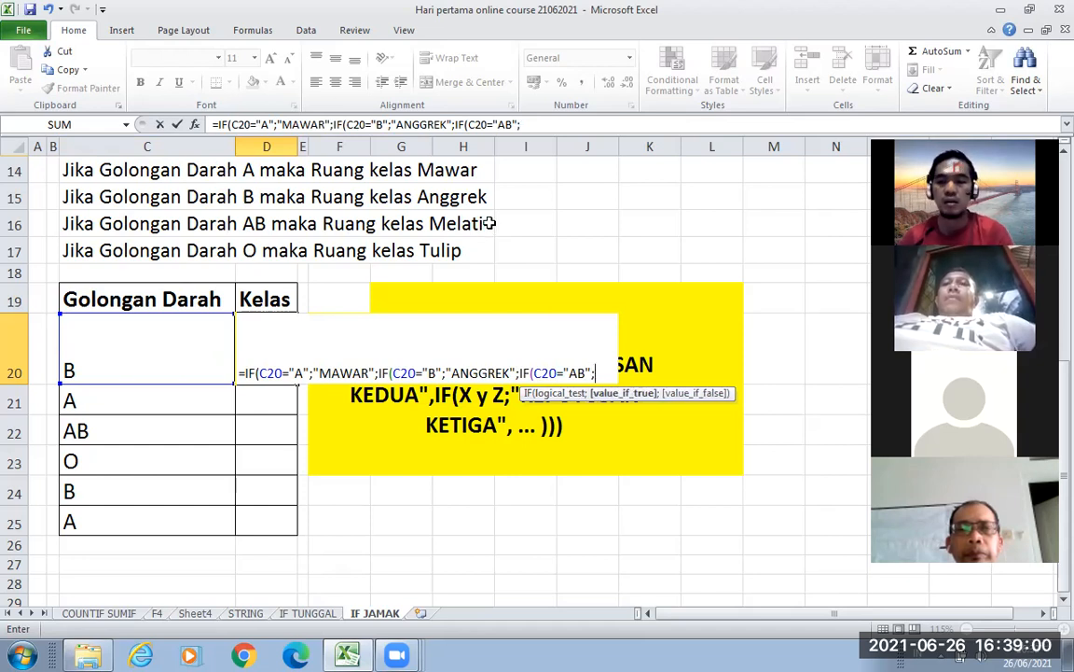
type("\"")
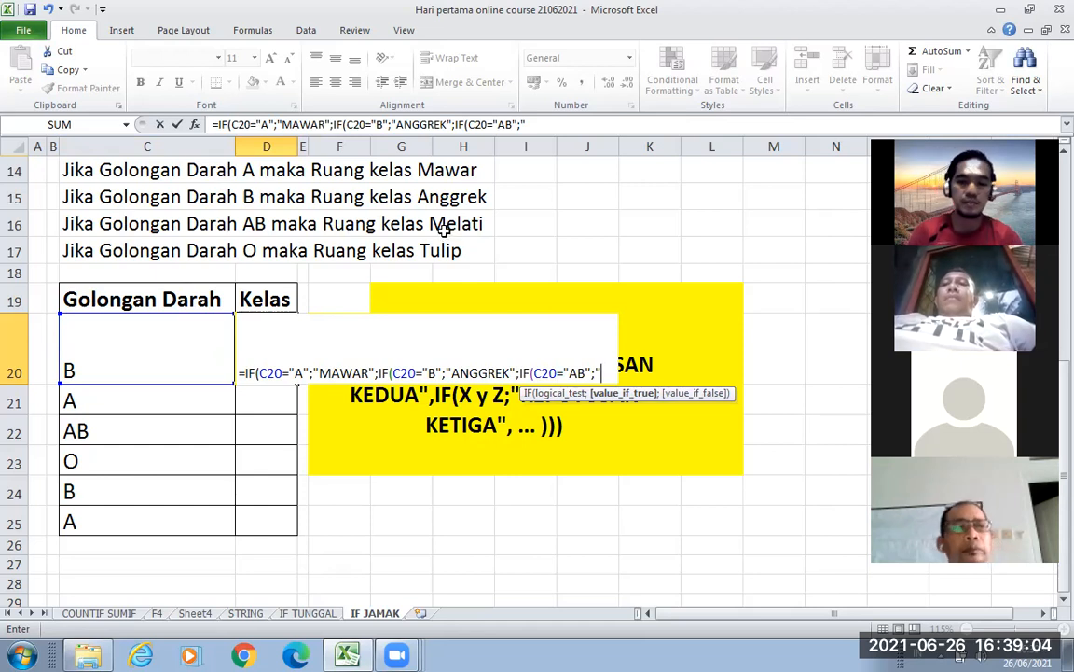
type("MELATI")
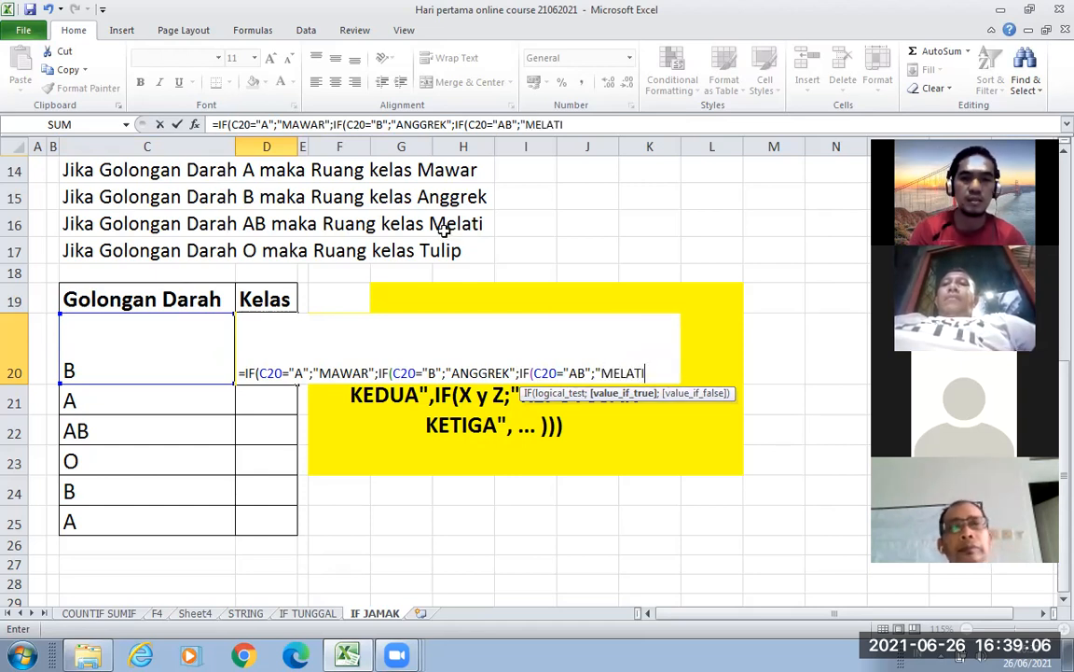
type("\"")
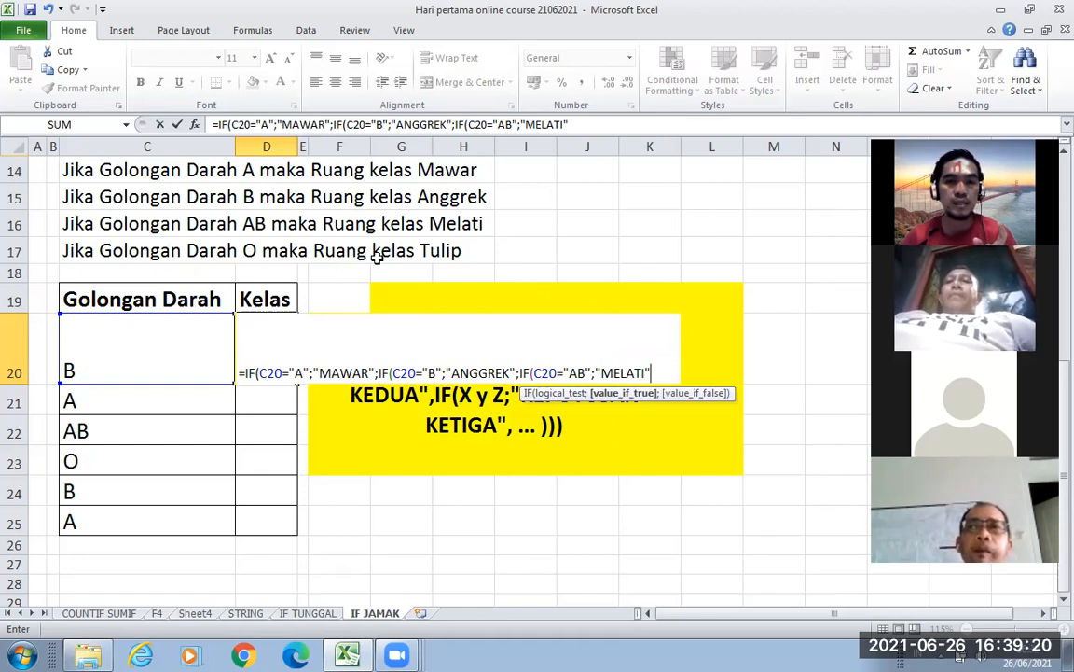
- Add a fourth nested IF testing C20="O" that returns "TULIP", and enter the D20 formula with all four parentheses closed
type(";")
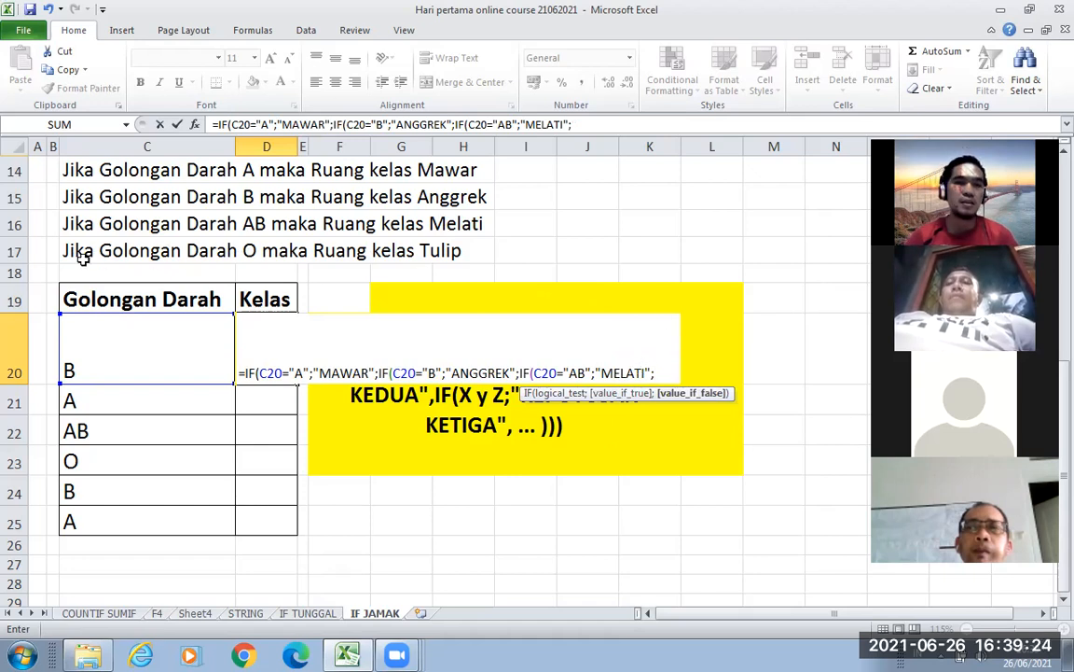
type("IF")
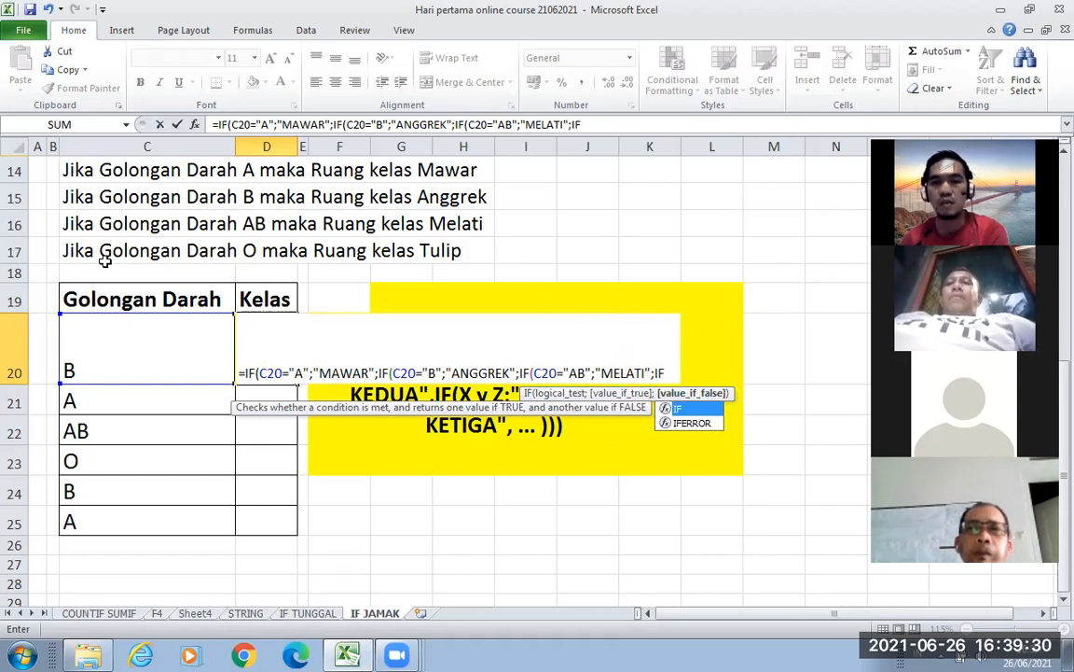
type("(")
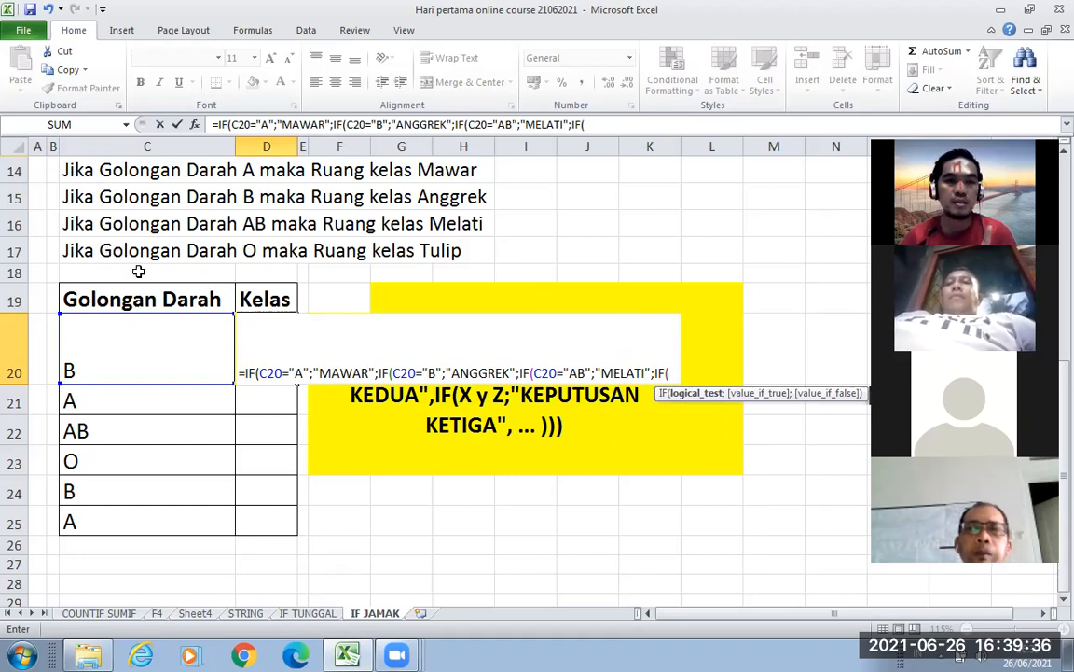
left_click(138, 350)
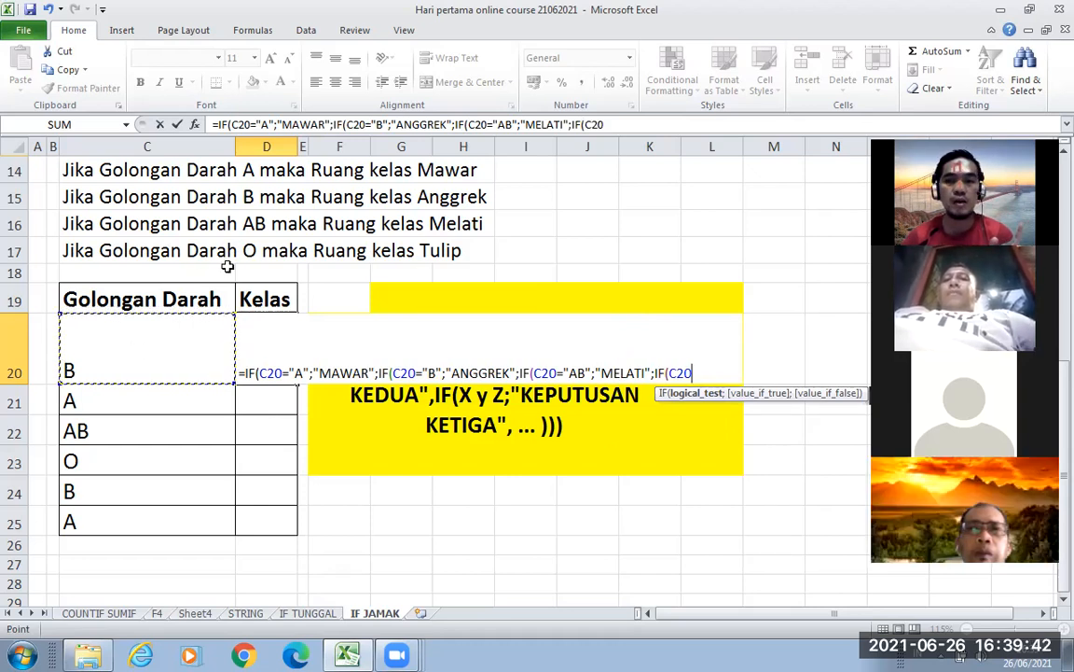
type("=")
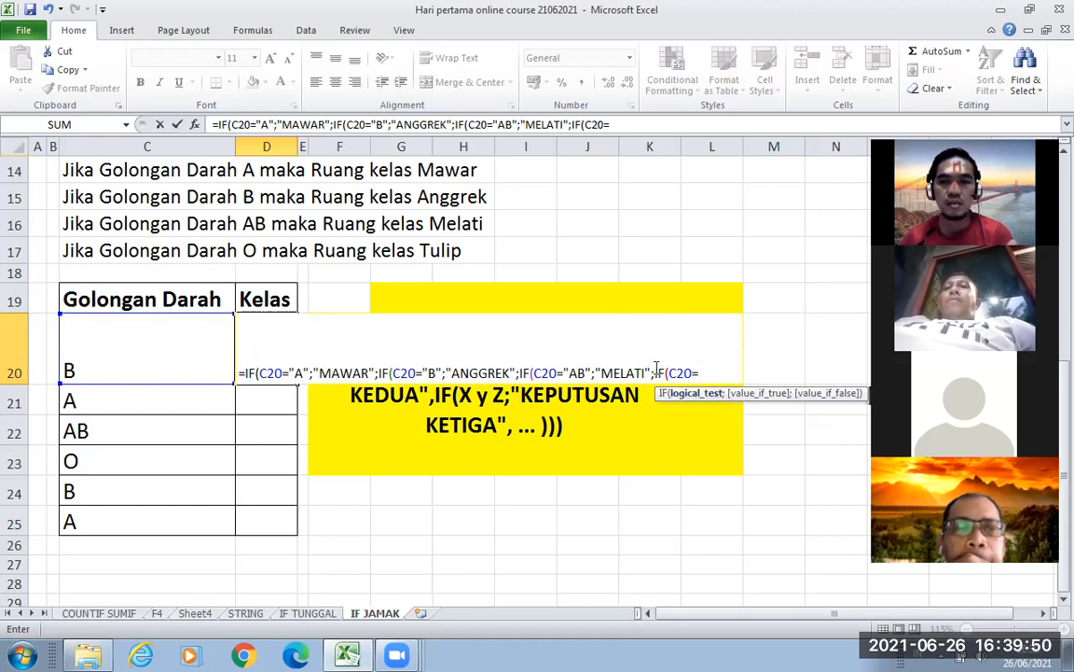
type("\"")
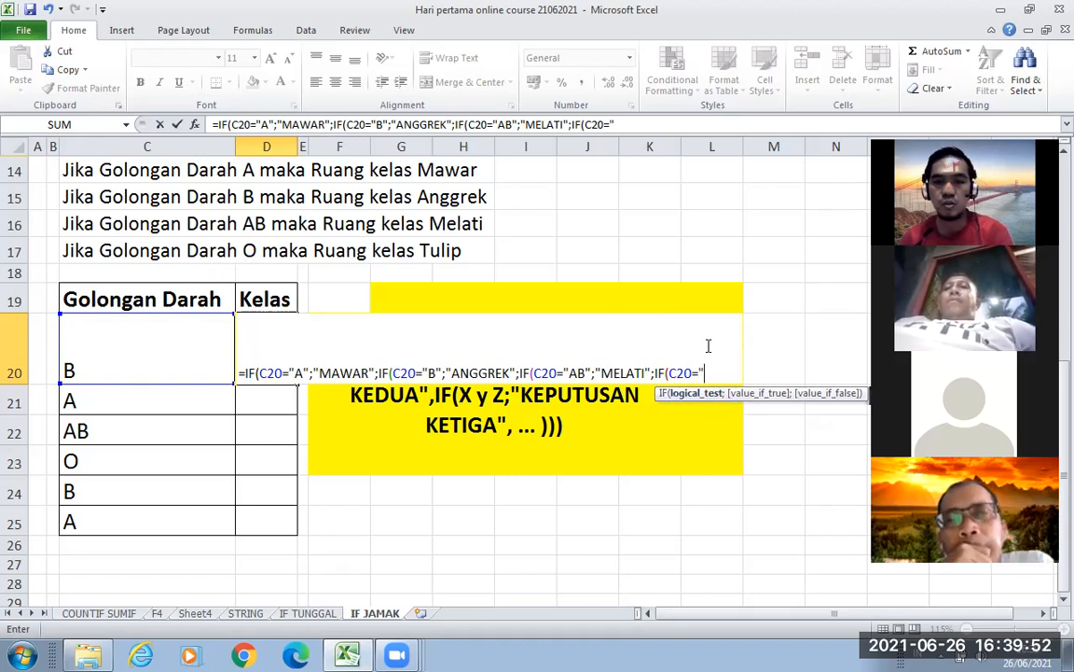
type("O")
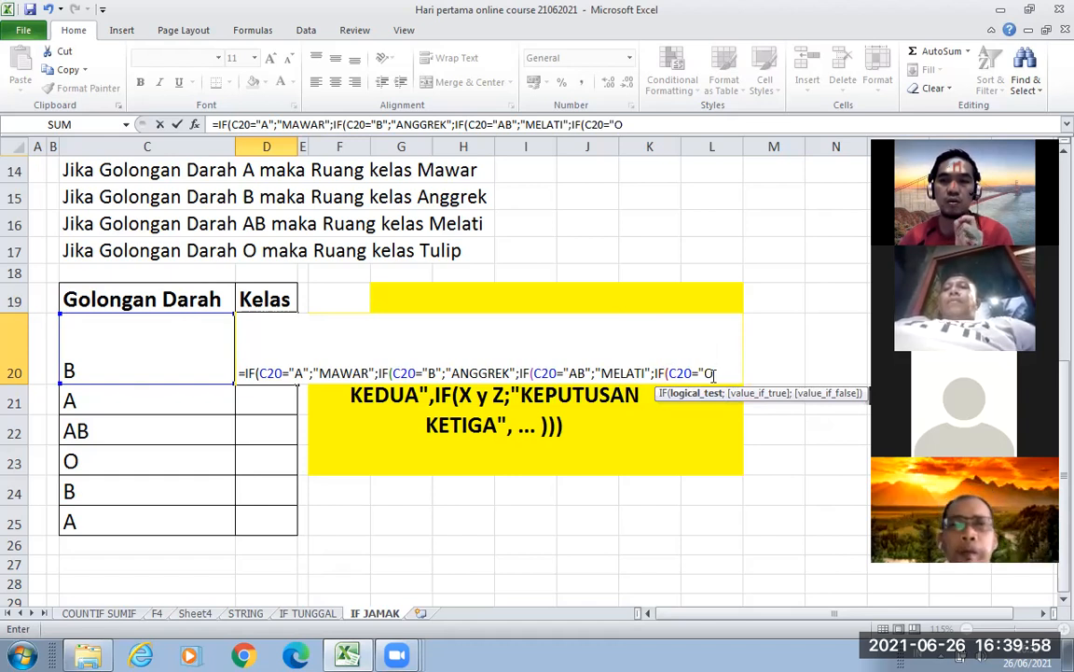
type("\"")
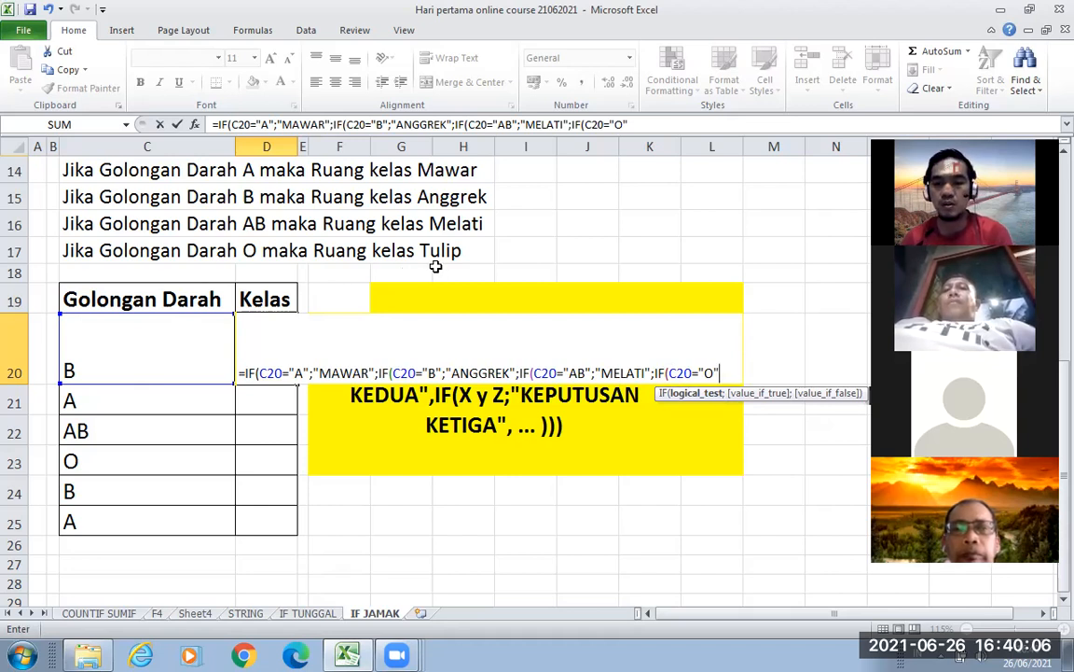
type(";\"")
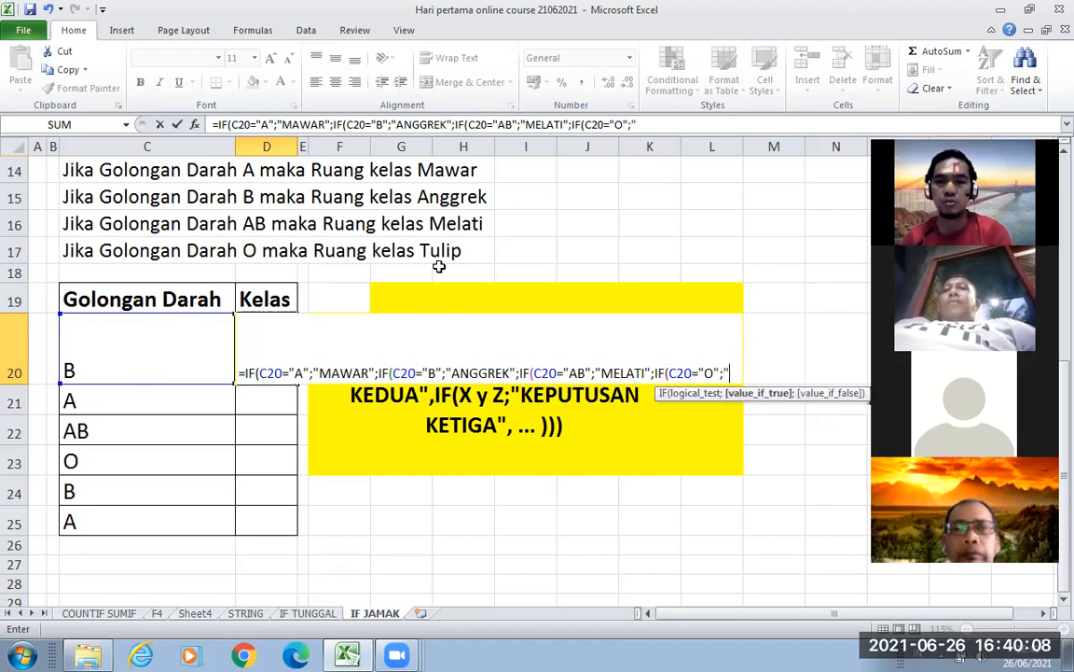
type("TULIP\"")
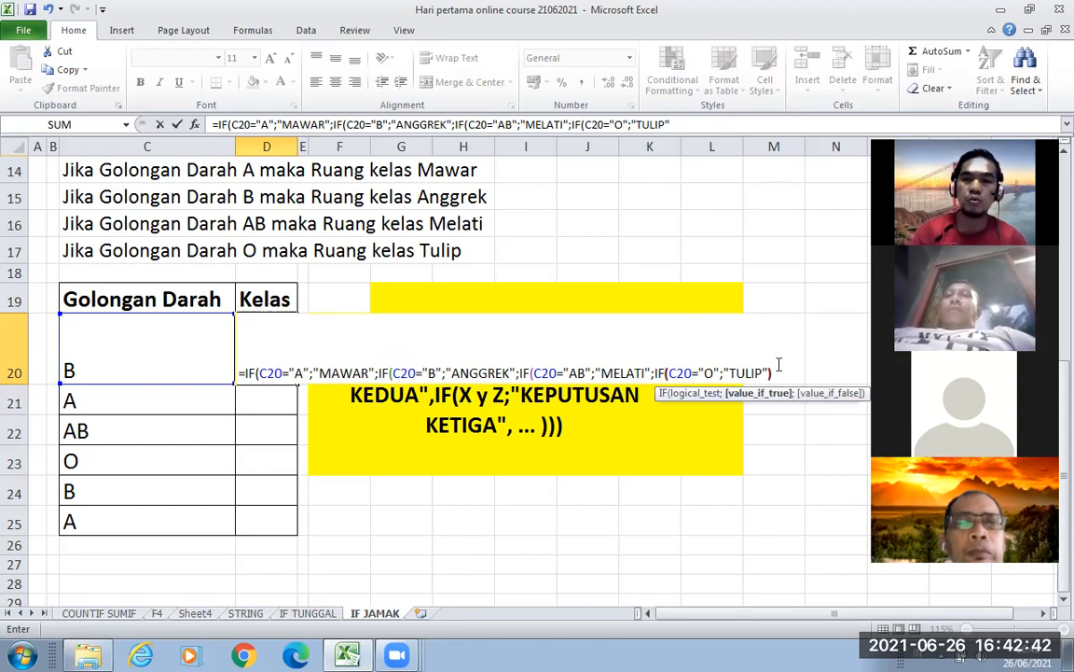
type(")))")
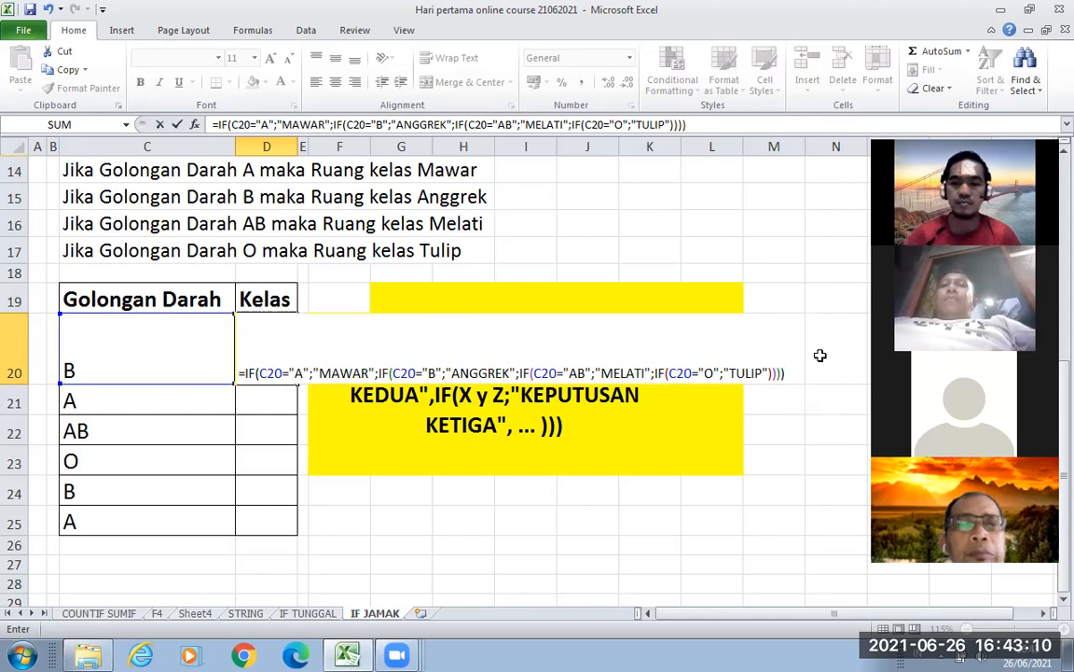
key("Return")
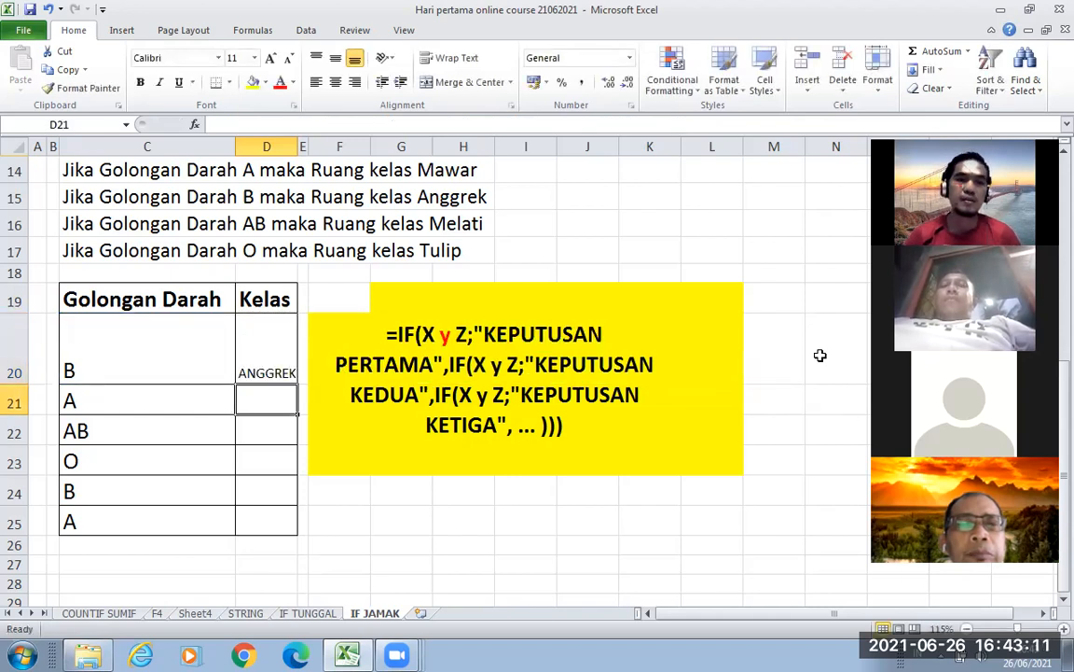
- Widen the Kelas column and format the result in D20 as bold, size 16
left_click(272, 343)
left_click_drag(297, 147, 331, 146)
left_click(254, 58)
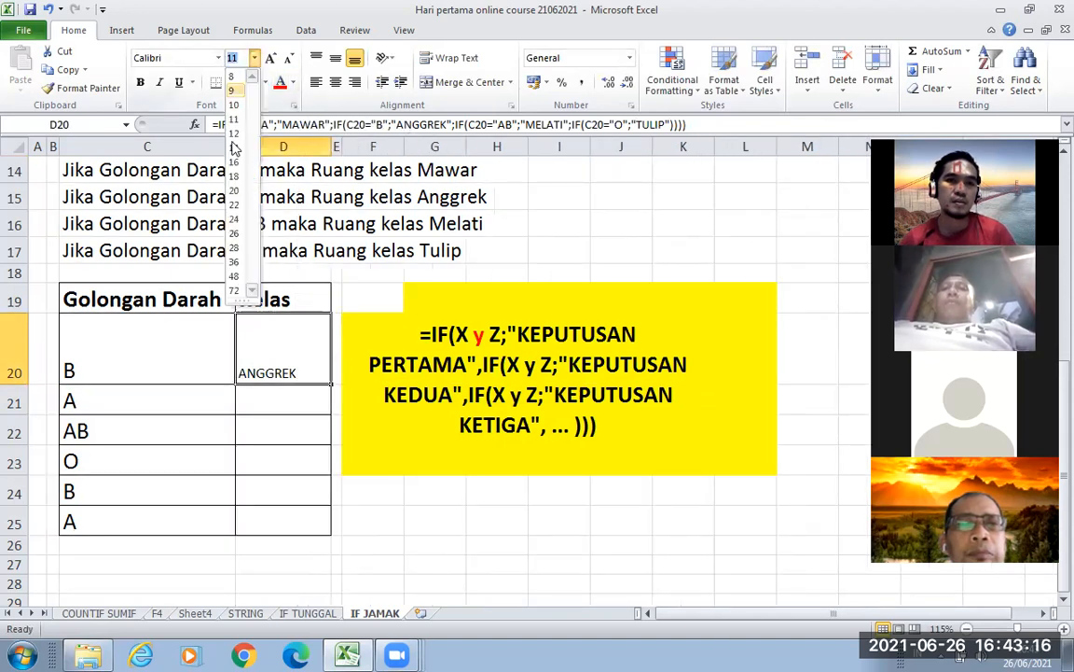
left_click(235, 164)
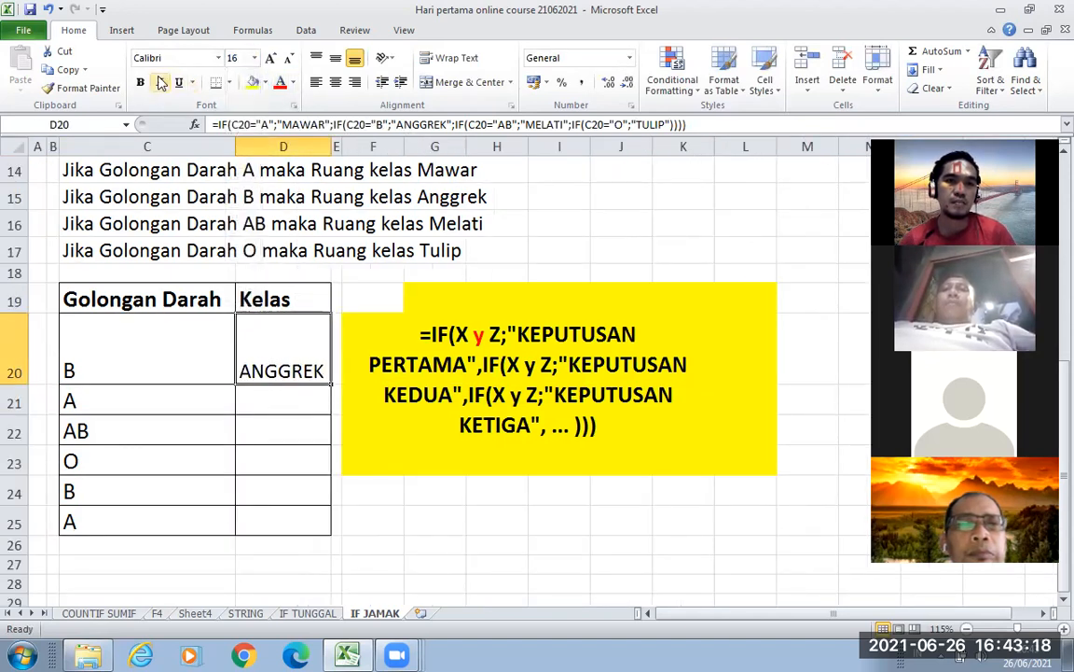
left_click(140, 82)
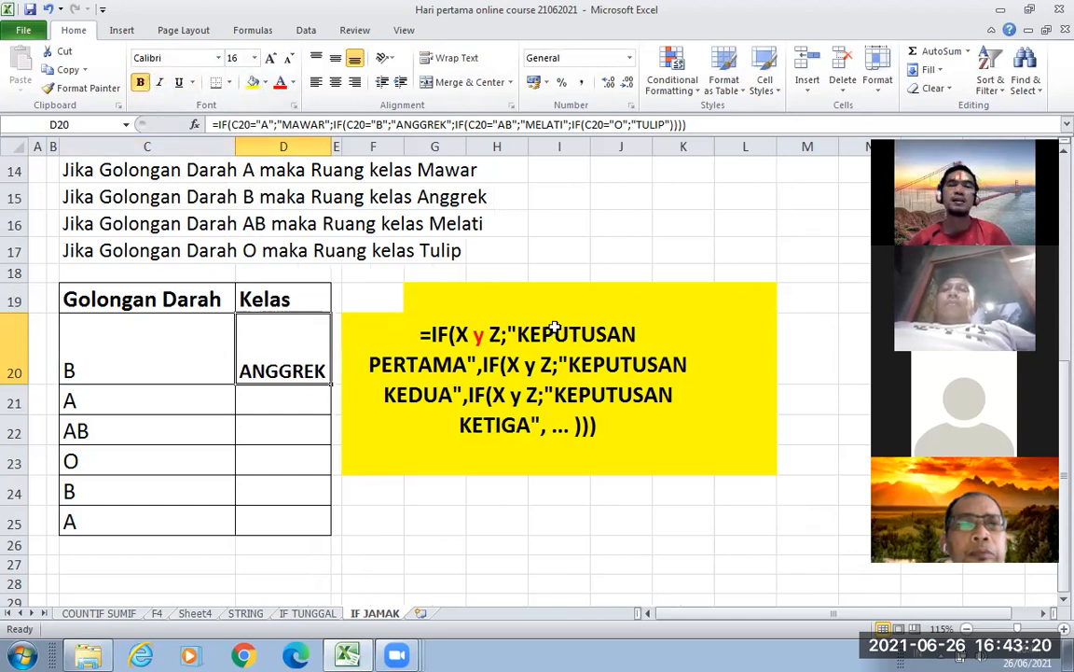
left_click(684, 250)
- Fill the D20 formula down through D25 and widen the Kelas column a little more
left_click(304, 352)
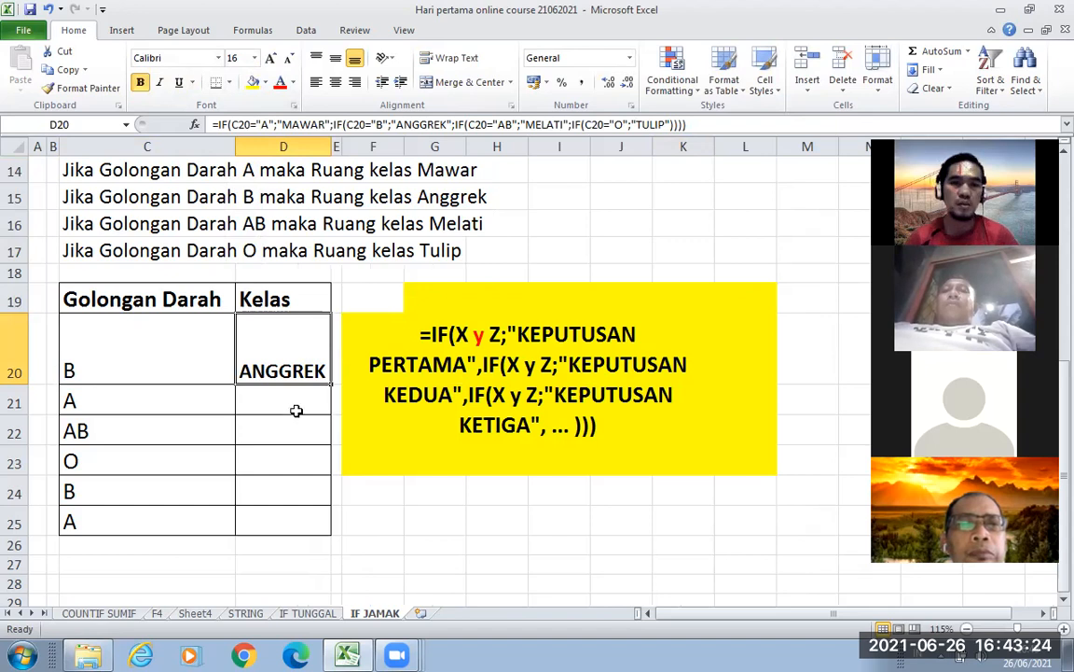
left_click_drag(333, 385, 327, 529)
left_click(375, 495)
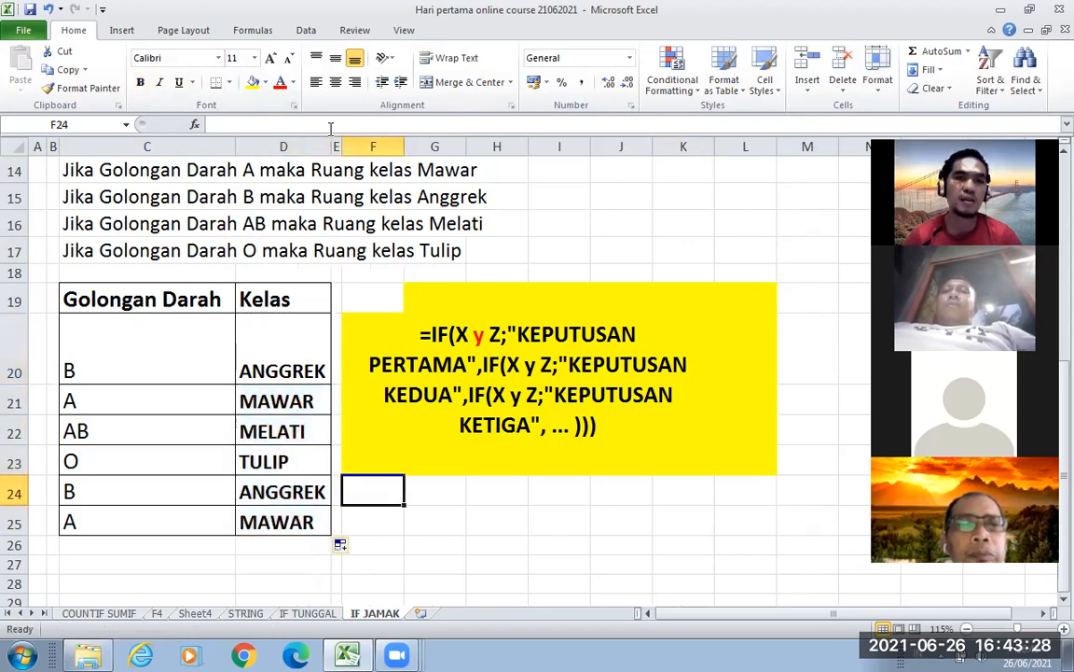
left_click_drag(329, 147, 359, 146)
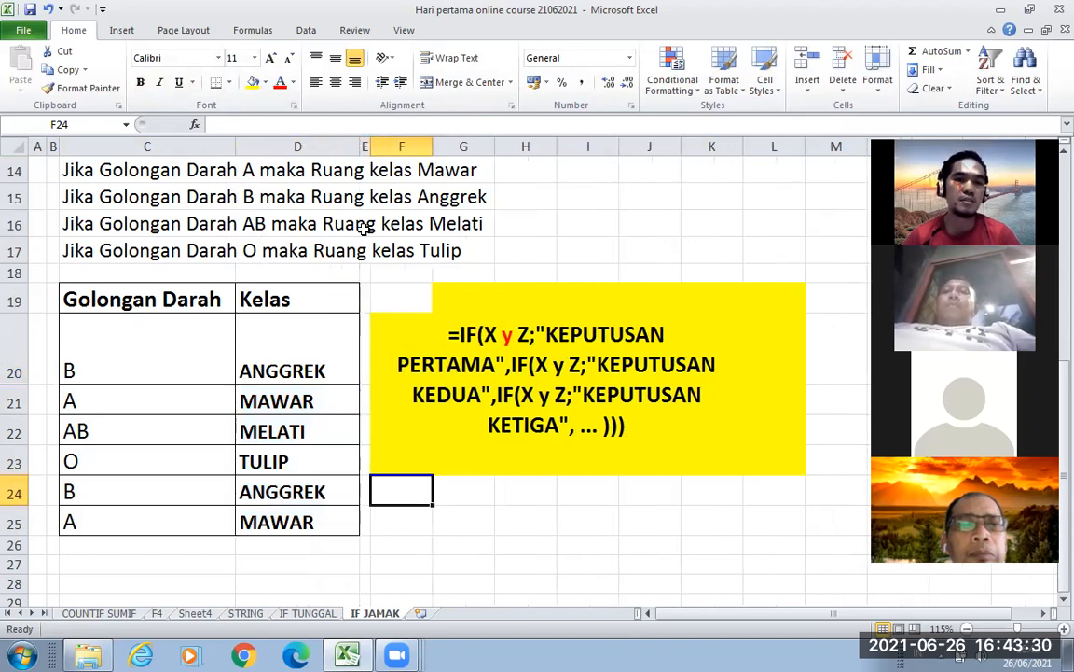
left_click(671, 214)
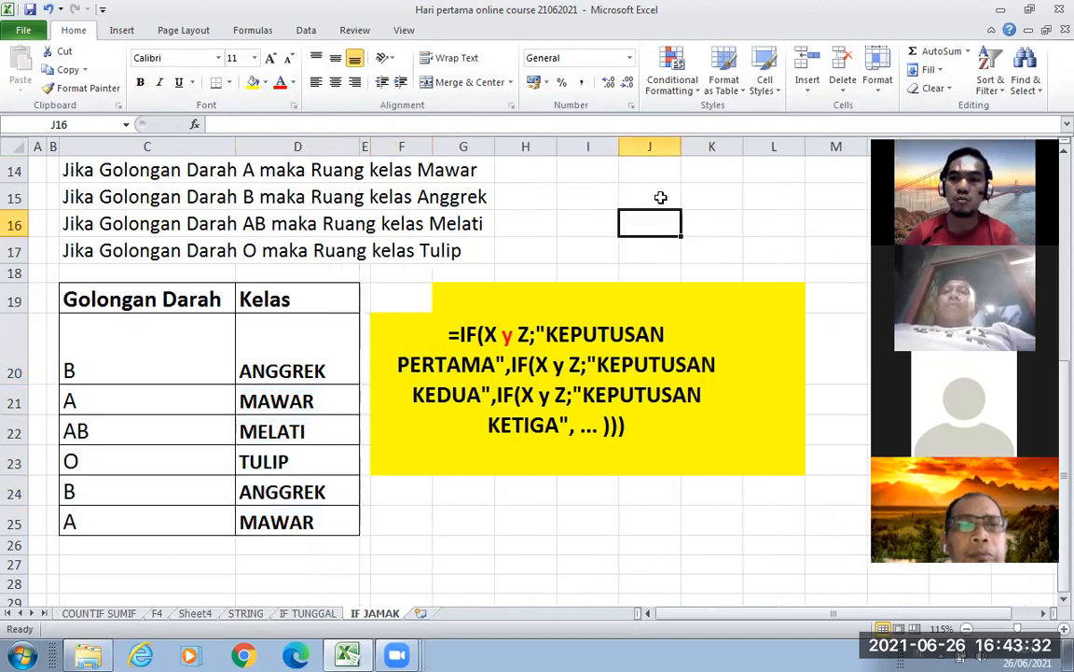
- Review the complete nested IF formula in D20 without changing it
double_click(304, 351)
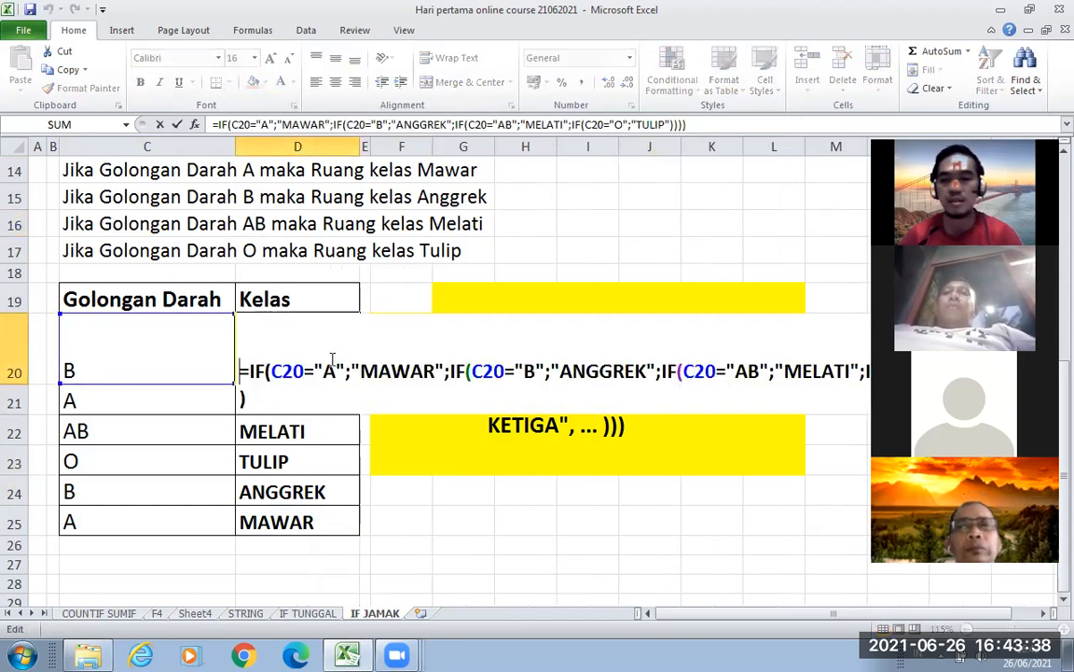
key("Return")
left_click(335, 353)
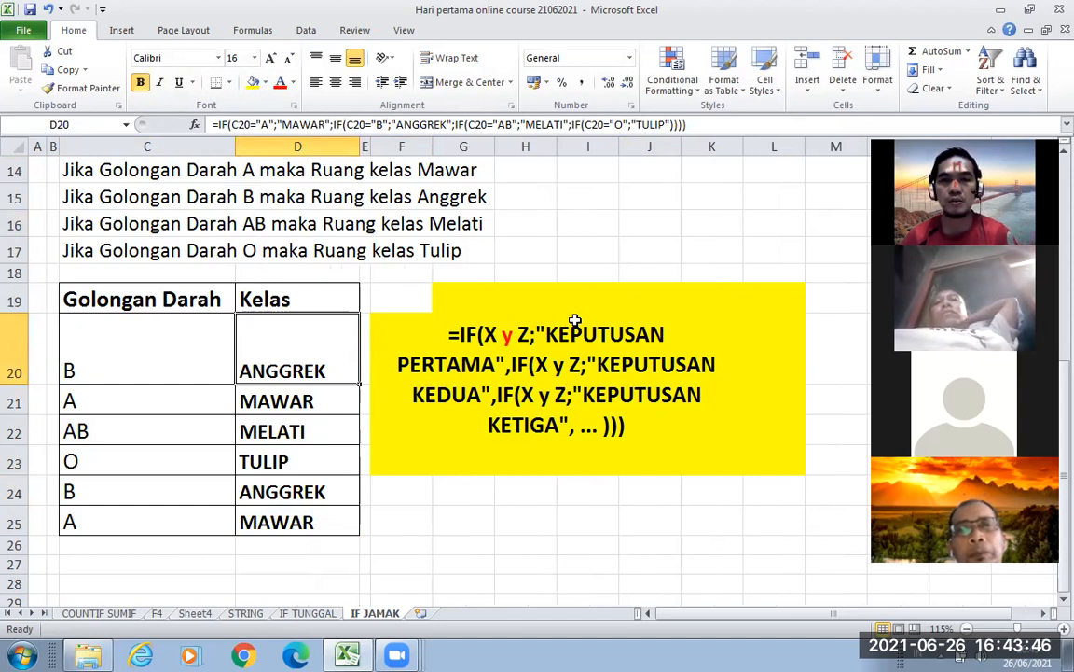
left_click(634, 230)
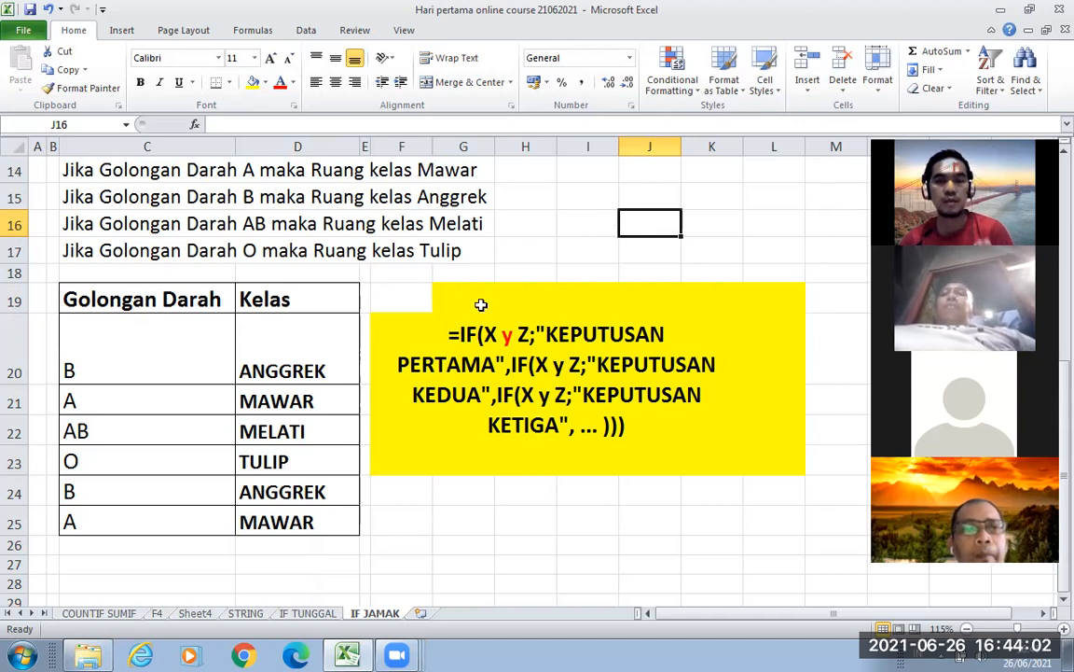
left_click(553, 227)
left_click(583, 230)
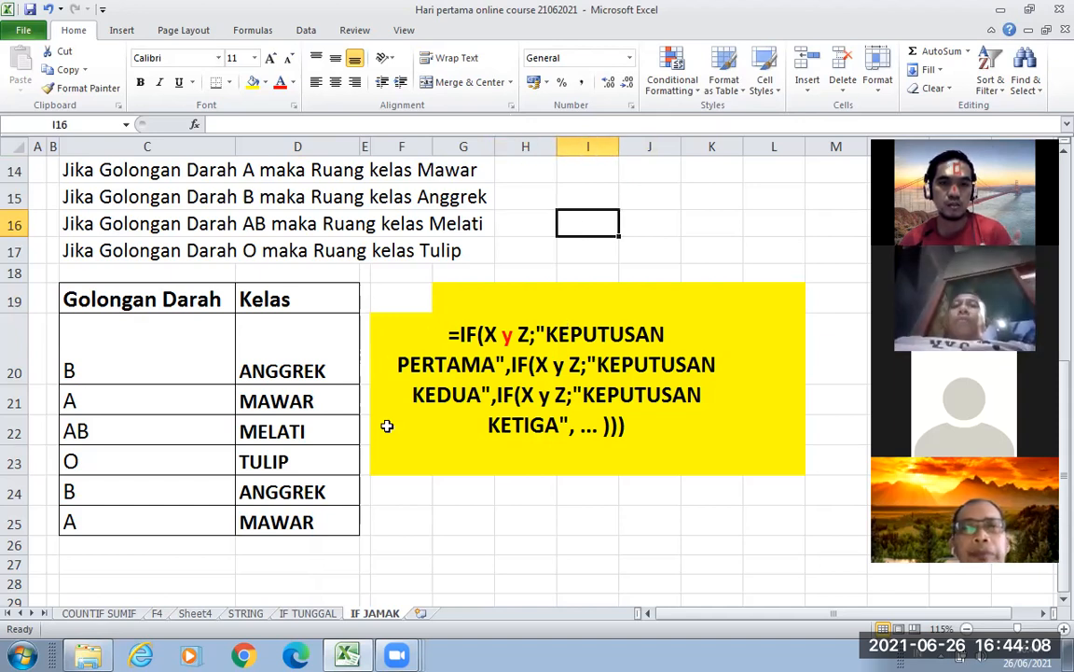
scroll(387, 425, "down", 1)
scroll(387, 425, "up", 5)
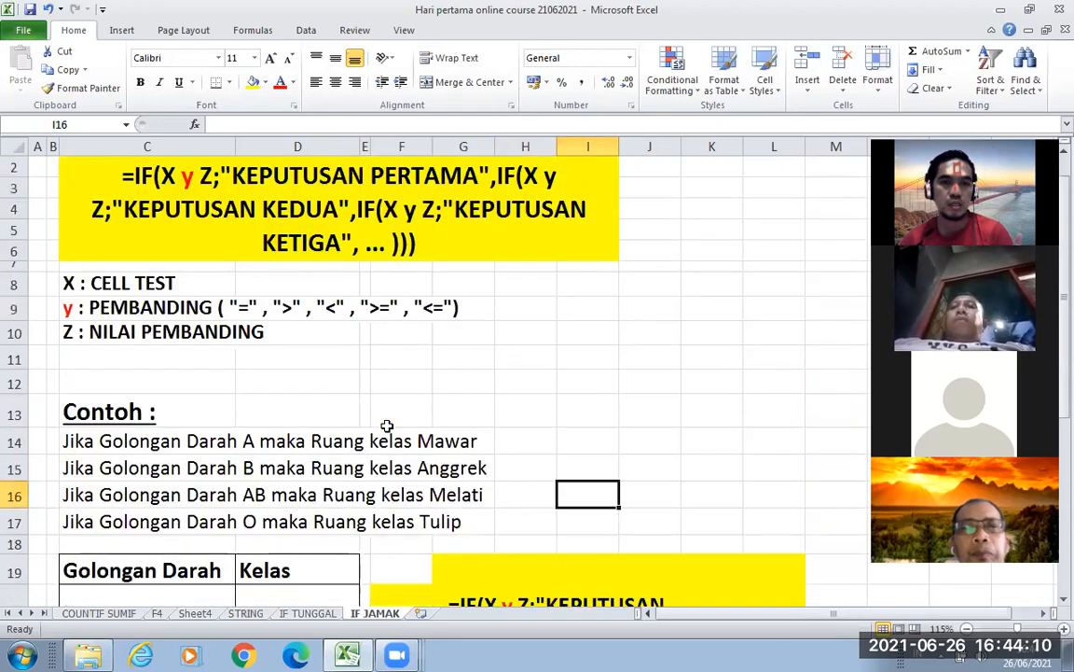
left_click(443, 371)
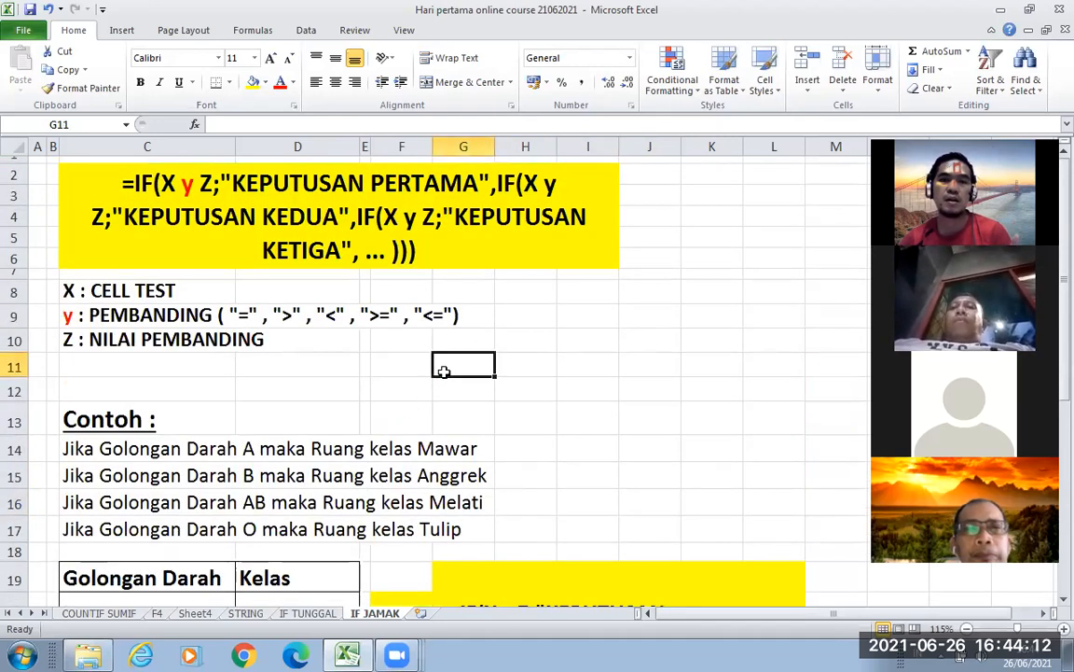
left_click(570, 376)
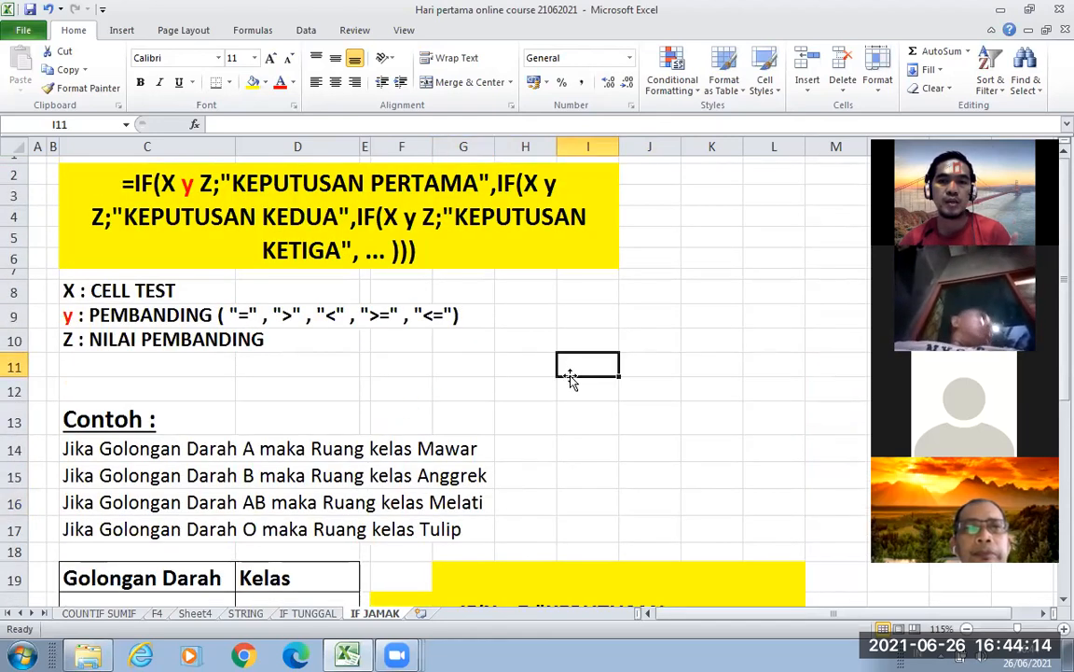
scroll(530, 404, "down", 4)
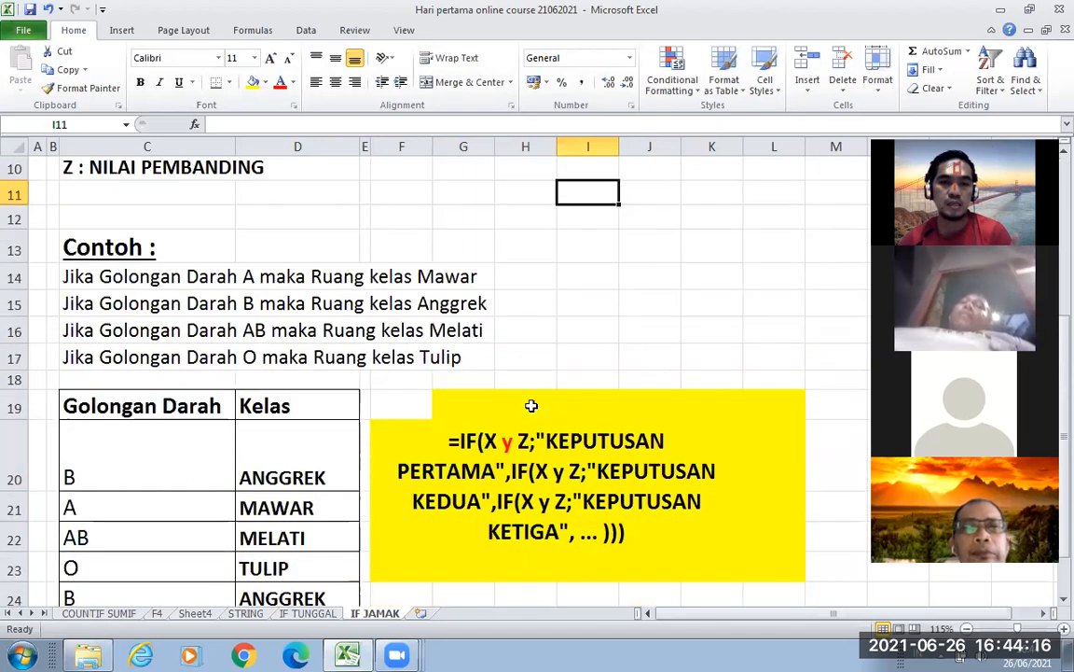
scroll(530, 405, "down", 1)
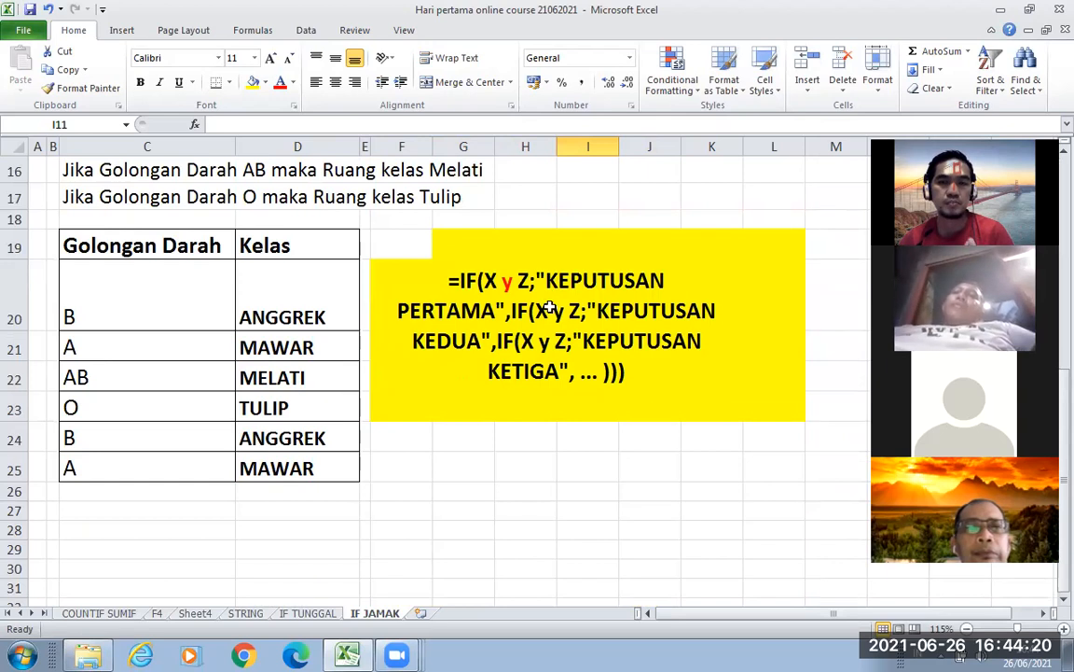
scroll(496, 270, "up", 5)
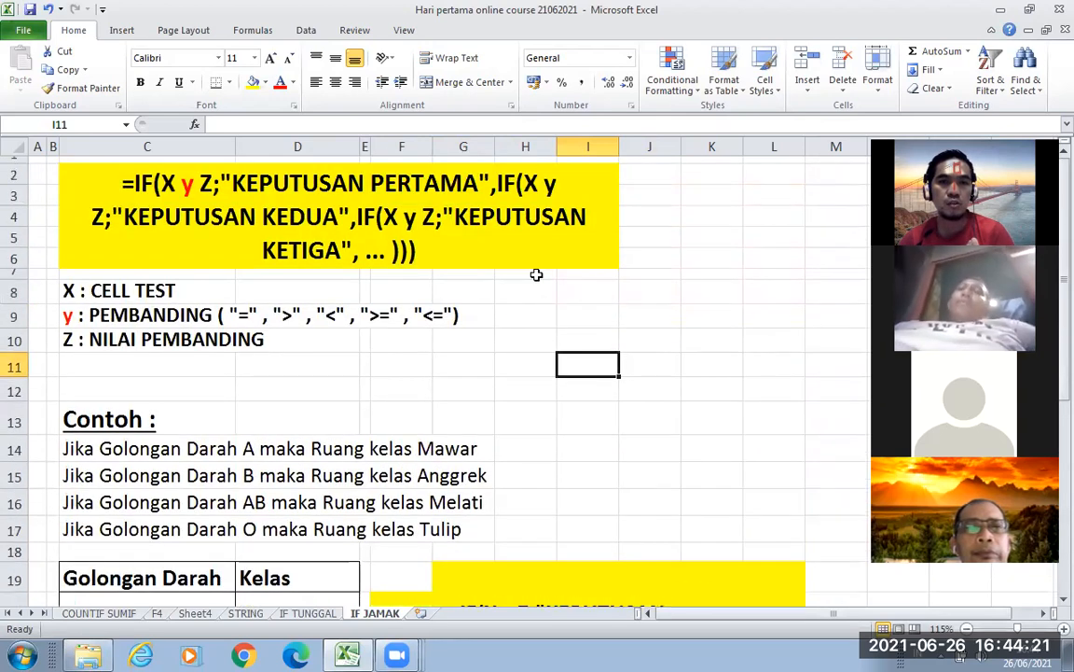
- Color the first-decision part =IF(X y Z;"KEPUTUSAN PERTAMA" red in the syntax box in C2
double_click(142, 183)
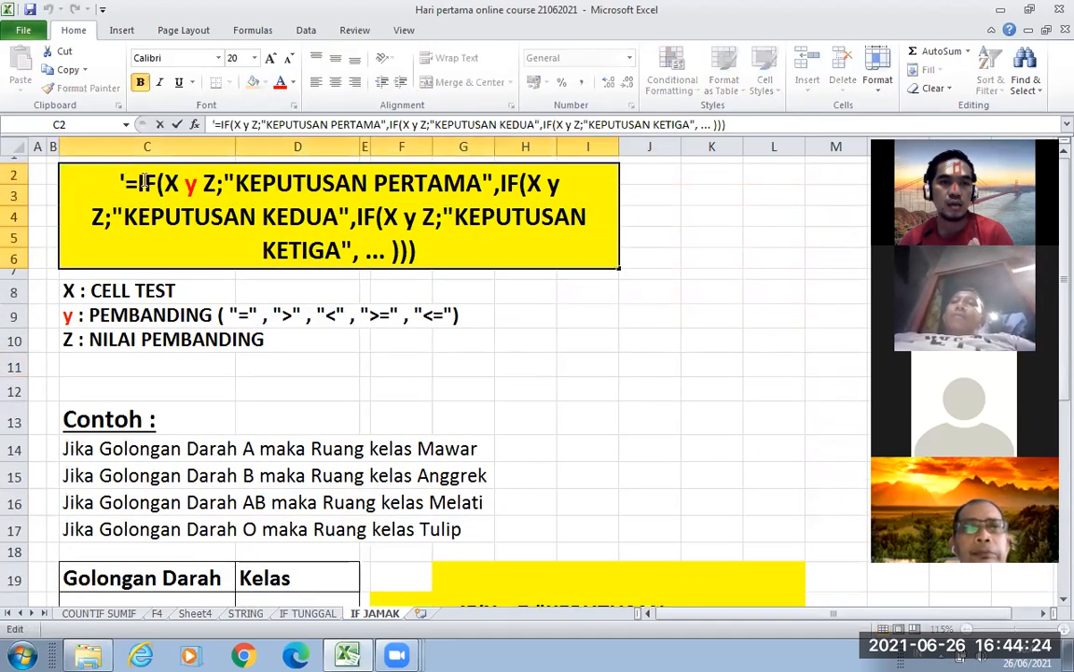
left_click_drag(125, 183, 493, 185)
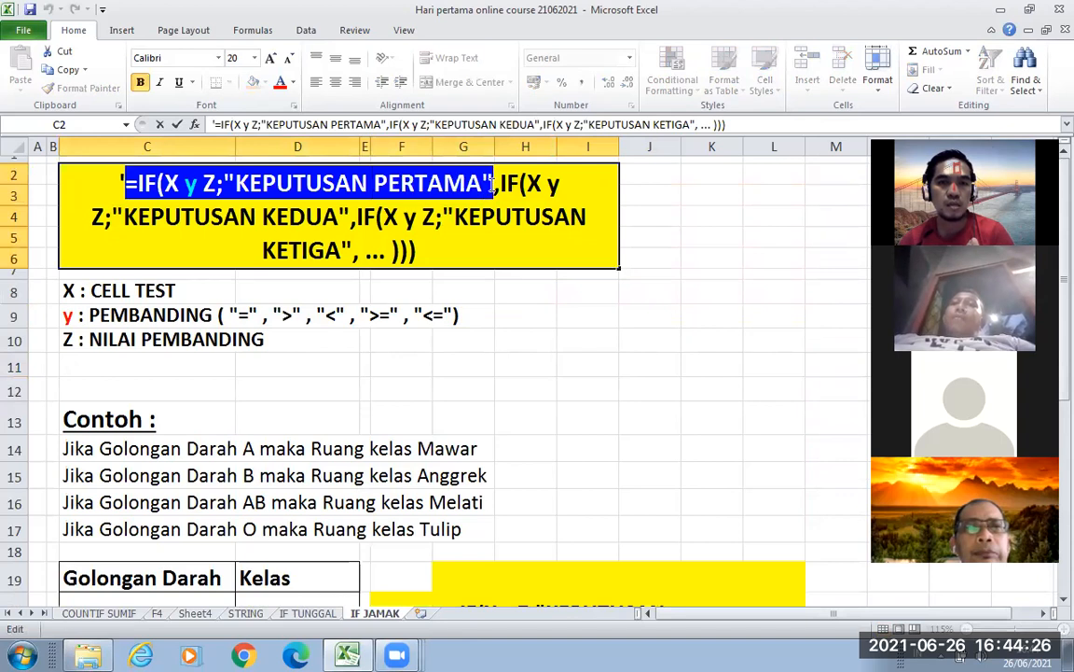
left_click(292, 82)
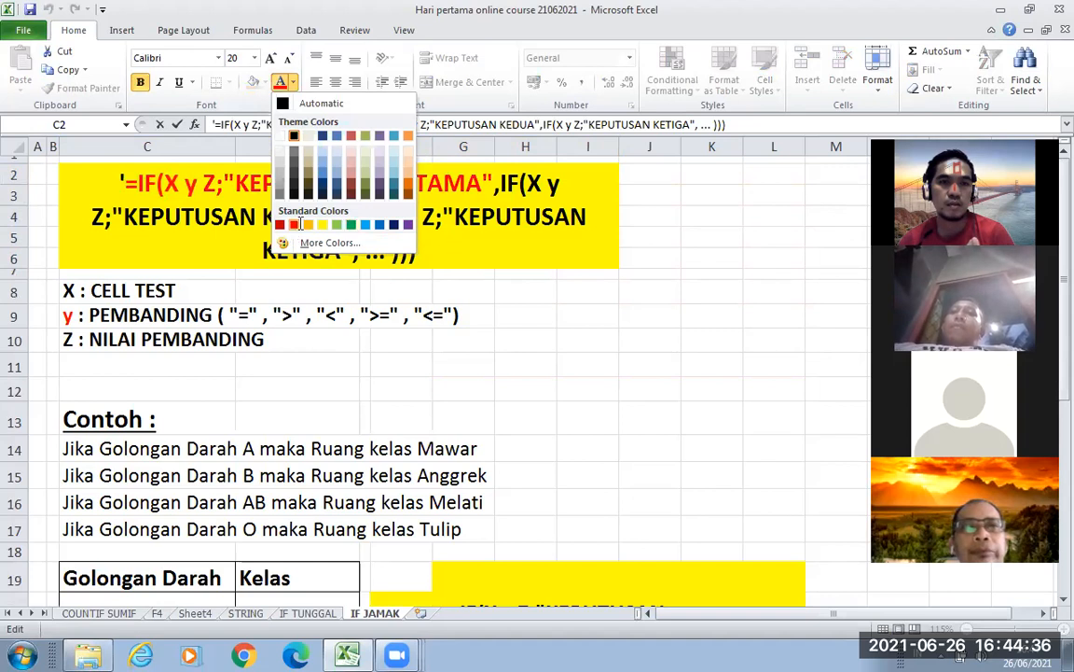
left_click(744, 236)
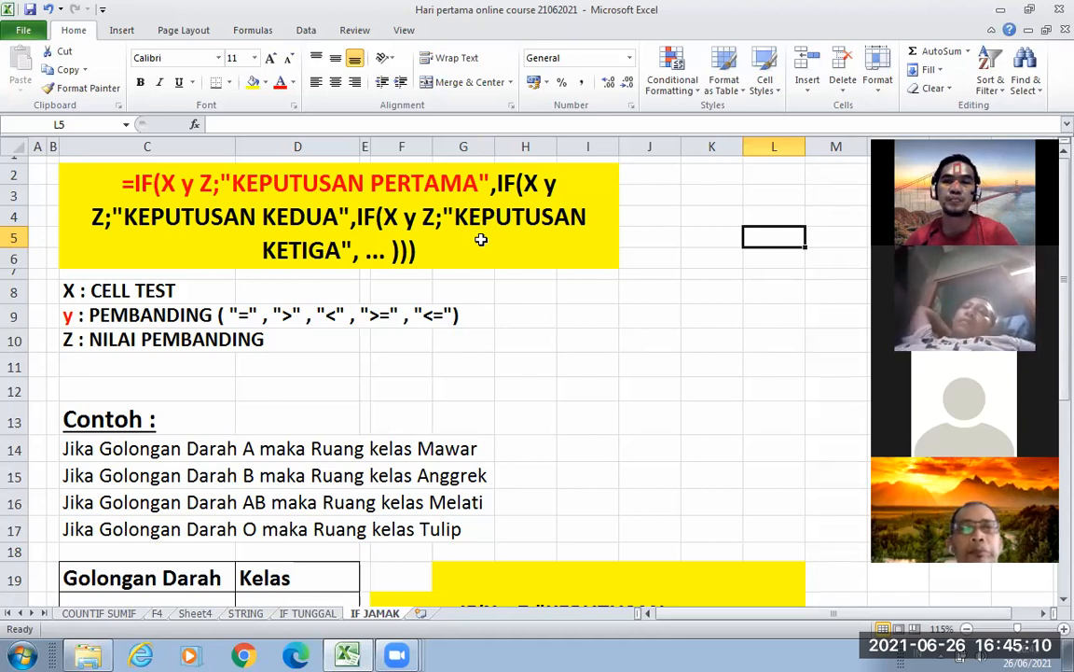
- Review the blood type table and its nested IF formula in D20 beside the general syntax
scroll(490, 293, "down", 1)
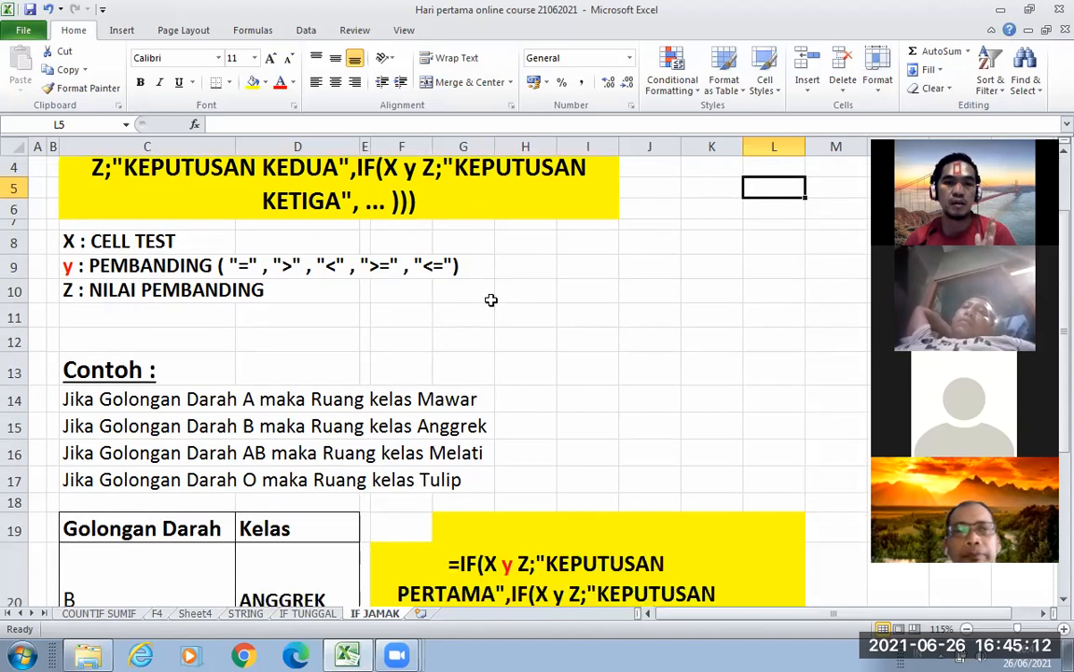
scroll(490, 300, "down", 2)
scroll(490, 302, "down", 1)
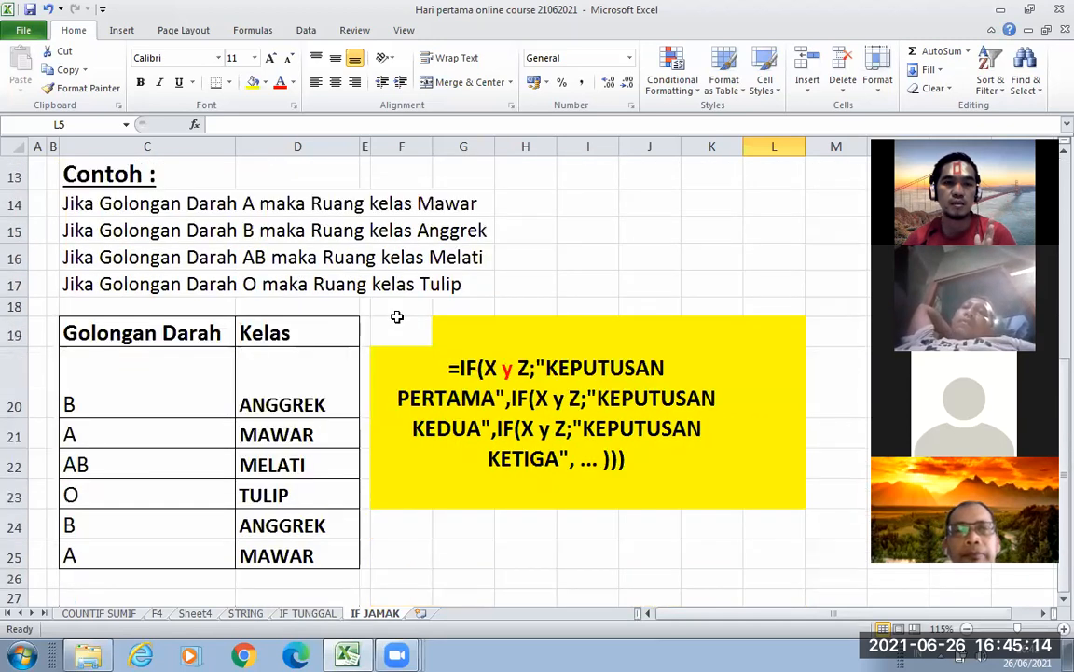
left_click(303, 384)
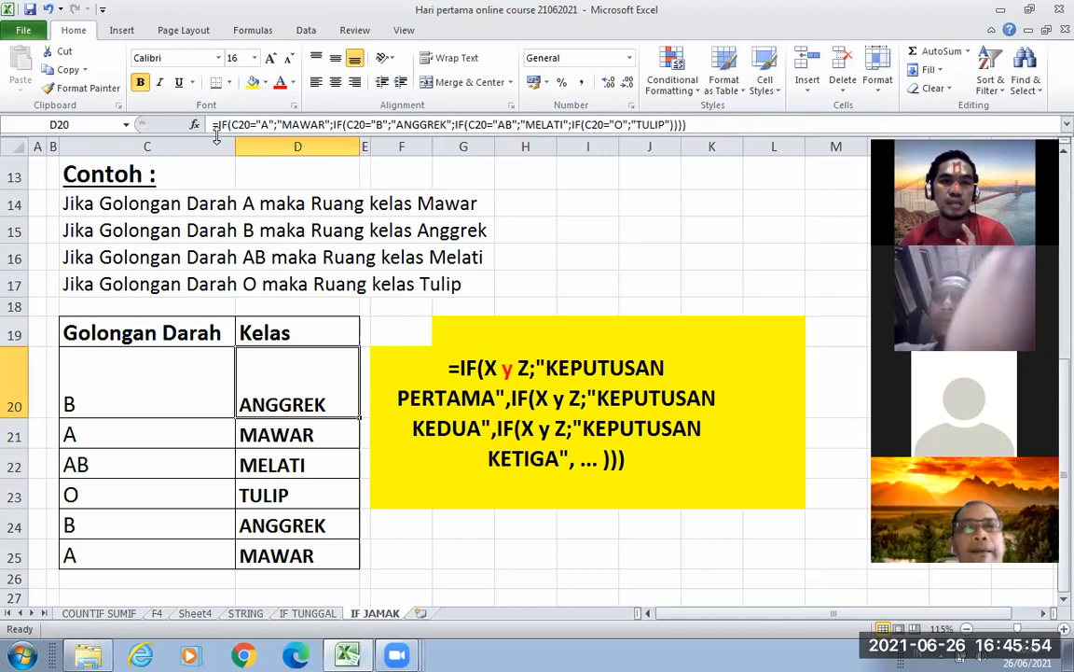
left_click(519, 248)
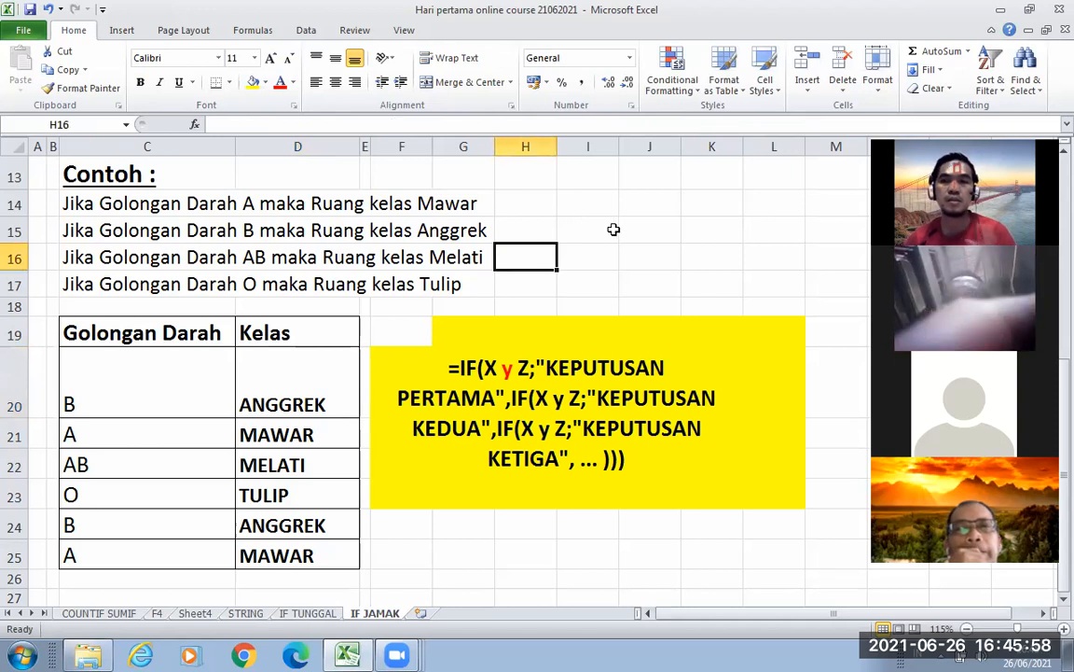
left_click(614, 230)
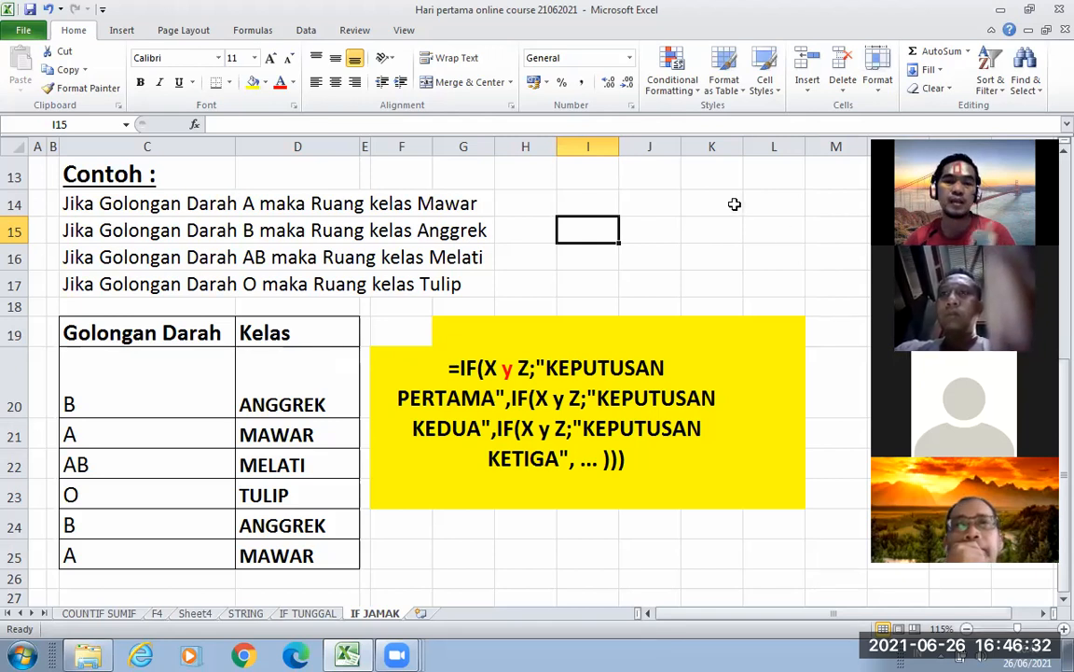
- Look over the syntax box, the empty area below the table, and the Contoh rules in C13:C17
scroll(714, 290, "up", 4)
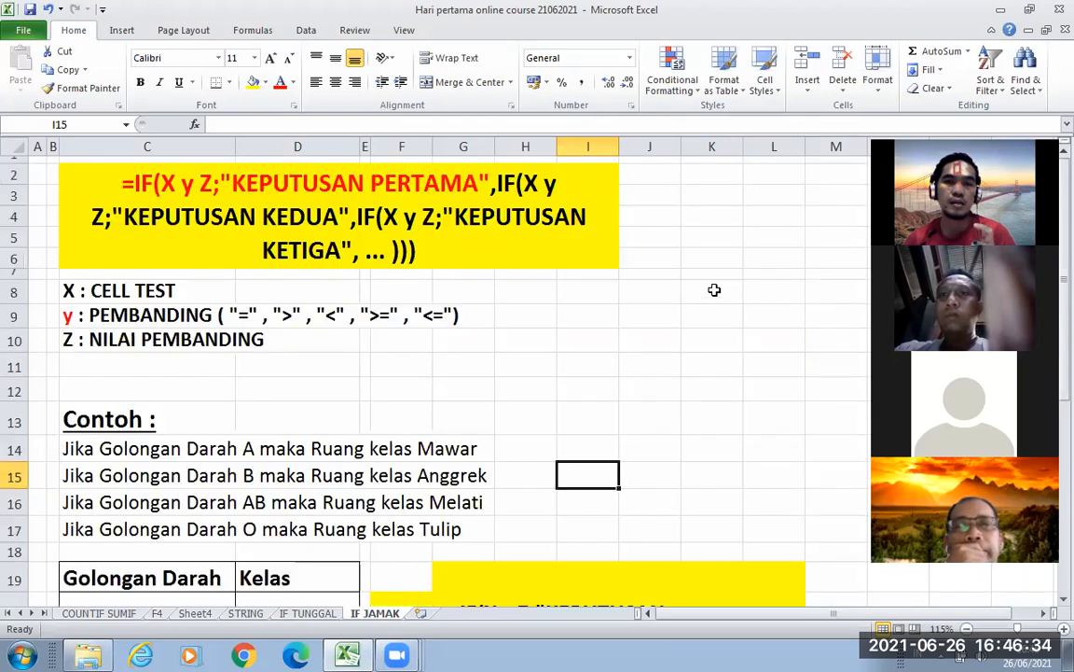
scroll(714, 290, "down", 5)
scroll(233, 257, "down", 3)
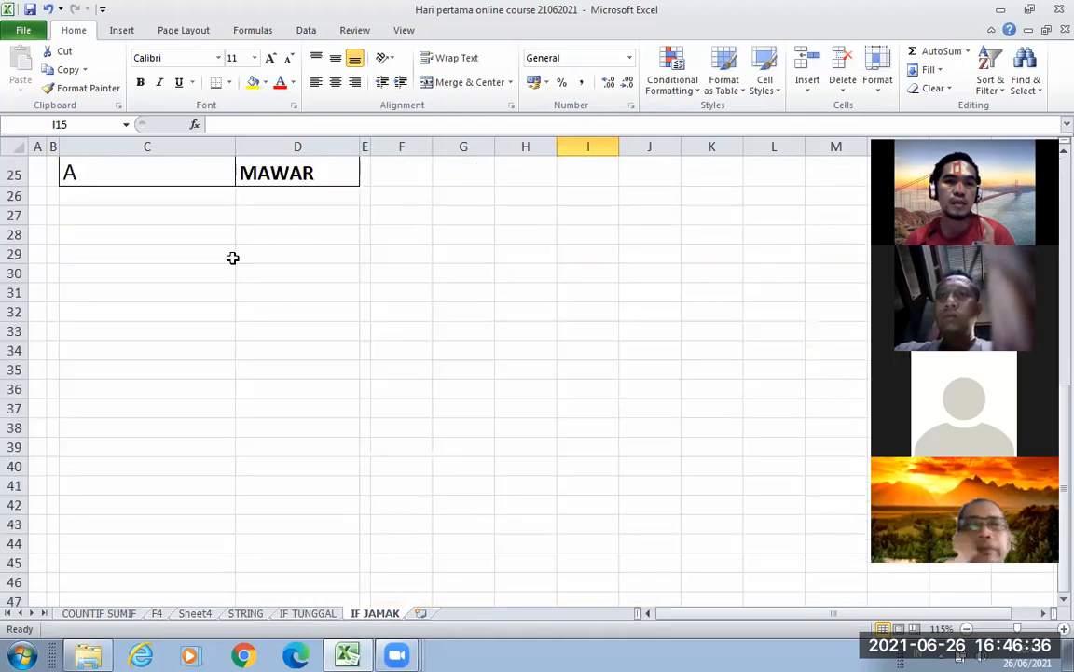
left_click(182, 232)
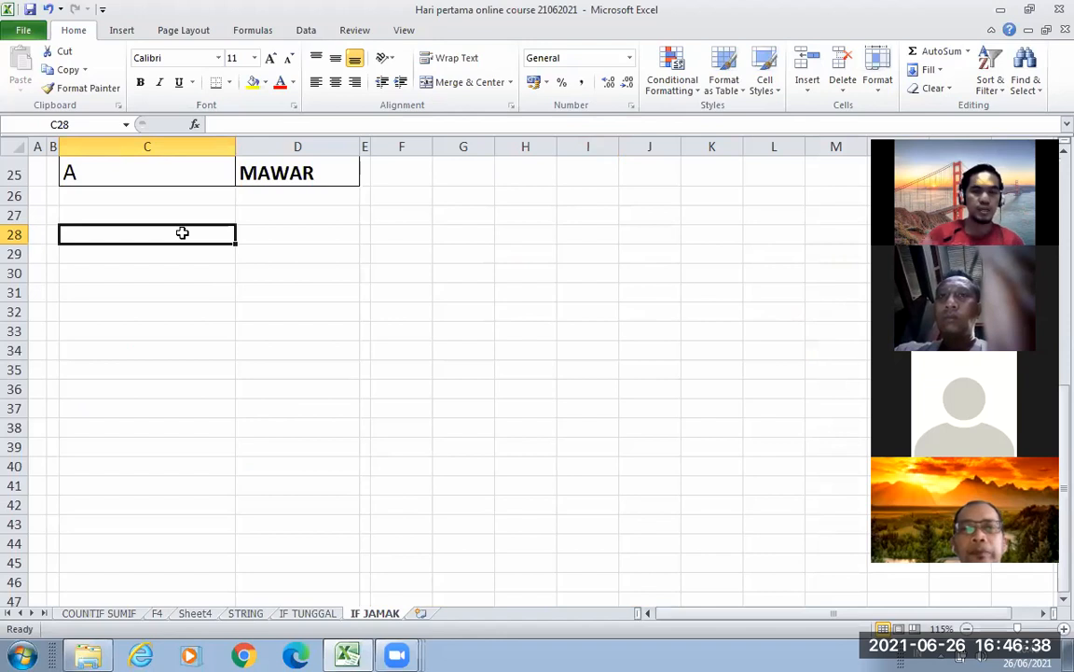
scroll(182, 228, "up", 2)
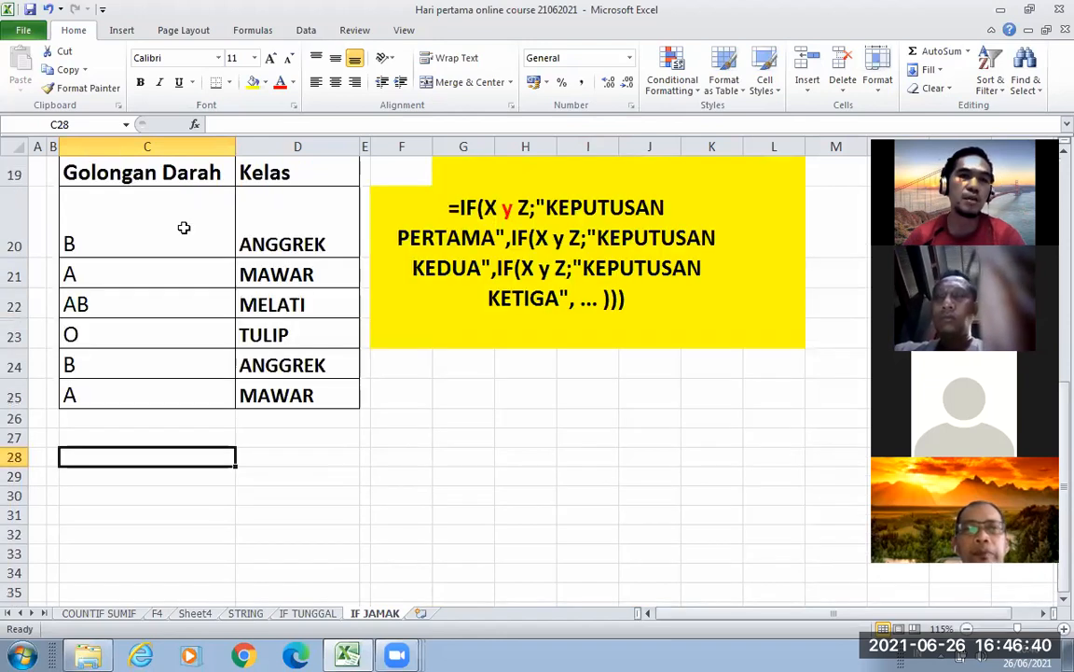
scroll(286, 220, "up", 1)
scroll(158, 253, "up", 2)
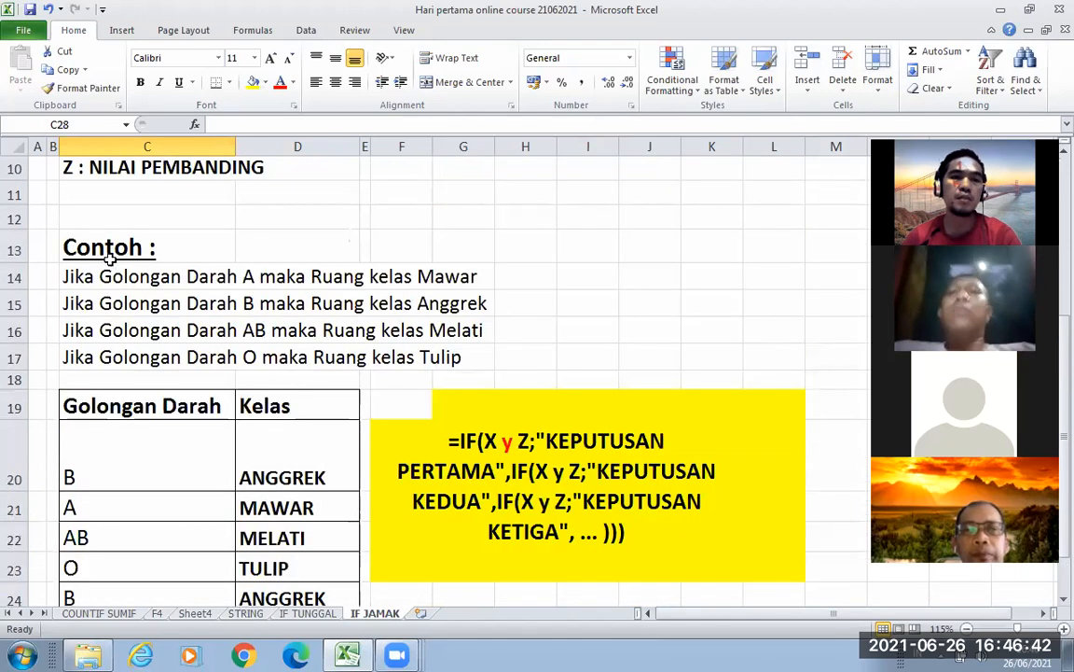
left_click_drag(110, 250, 149, 319)
key("shift+Down")
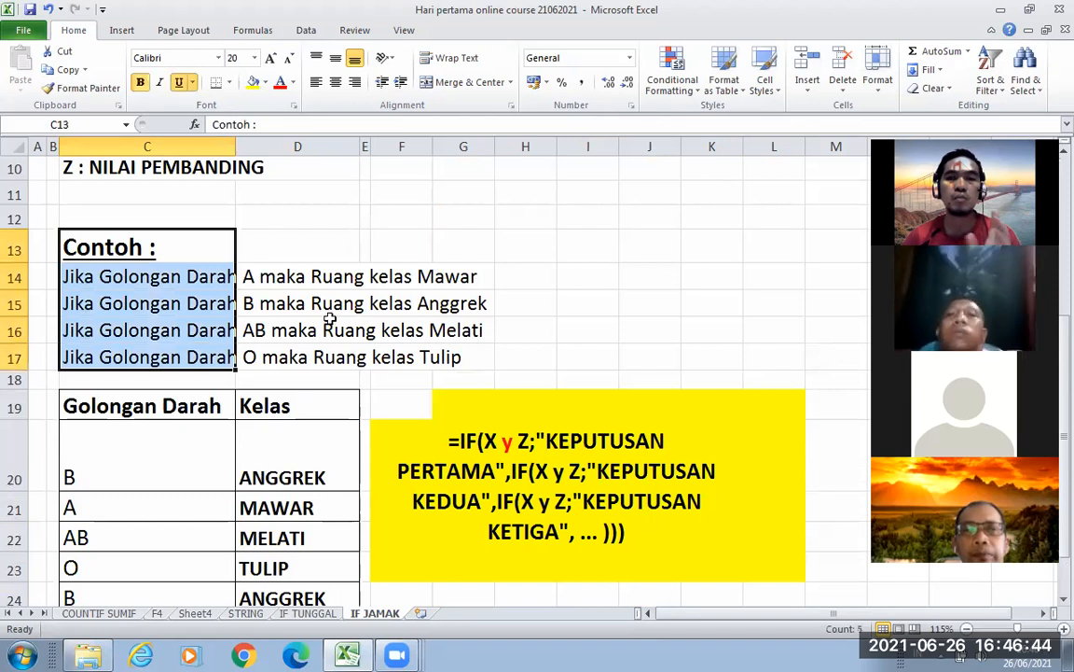
left_click(331, 322)
scroll(168, 326, "down", 4)
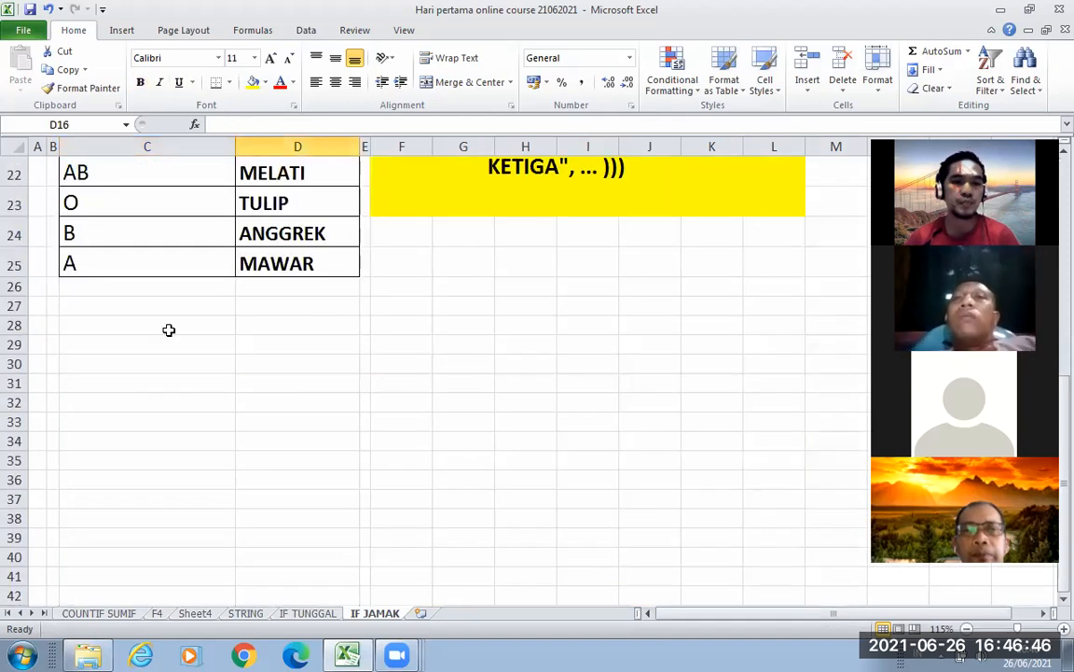
- Enter the rule "JIKA KODE BARANG AB MAKA LETAK BARANG DI RAK 1" in C28
left_click(169, 325)
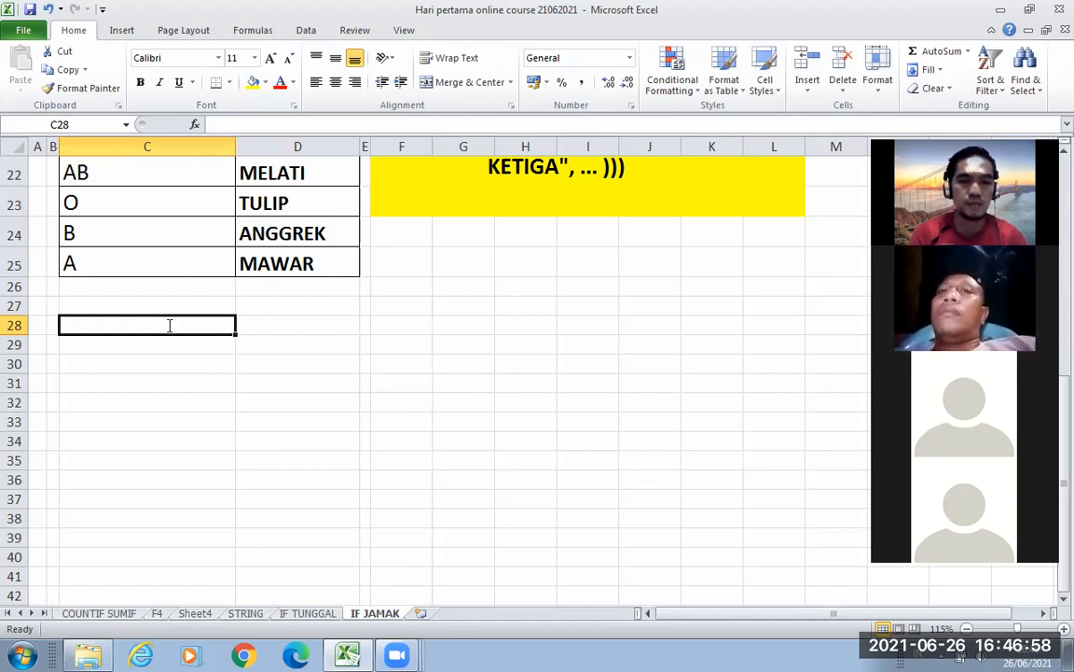
type("JIKA ")
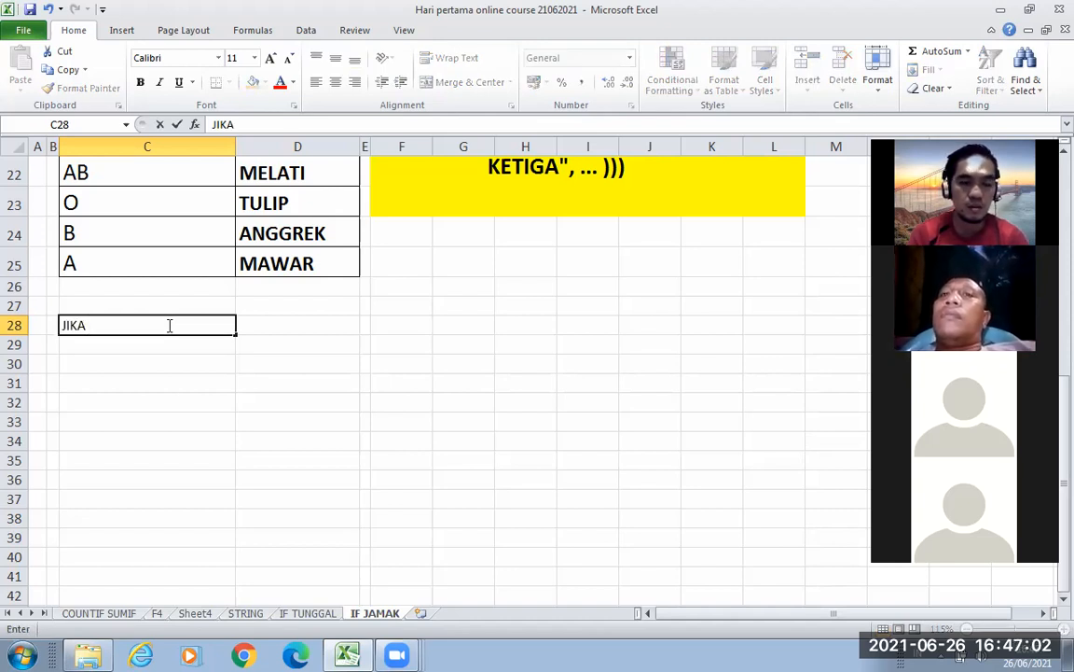
type("KODE BARANG")
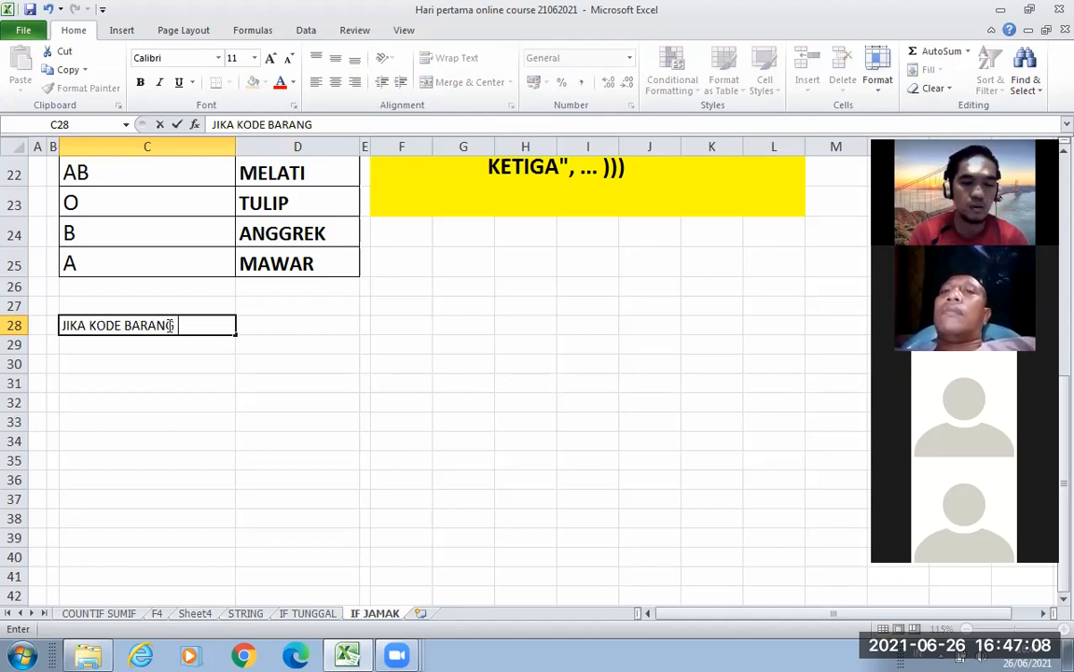
type(" AB MAKA")
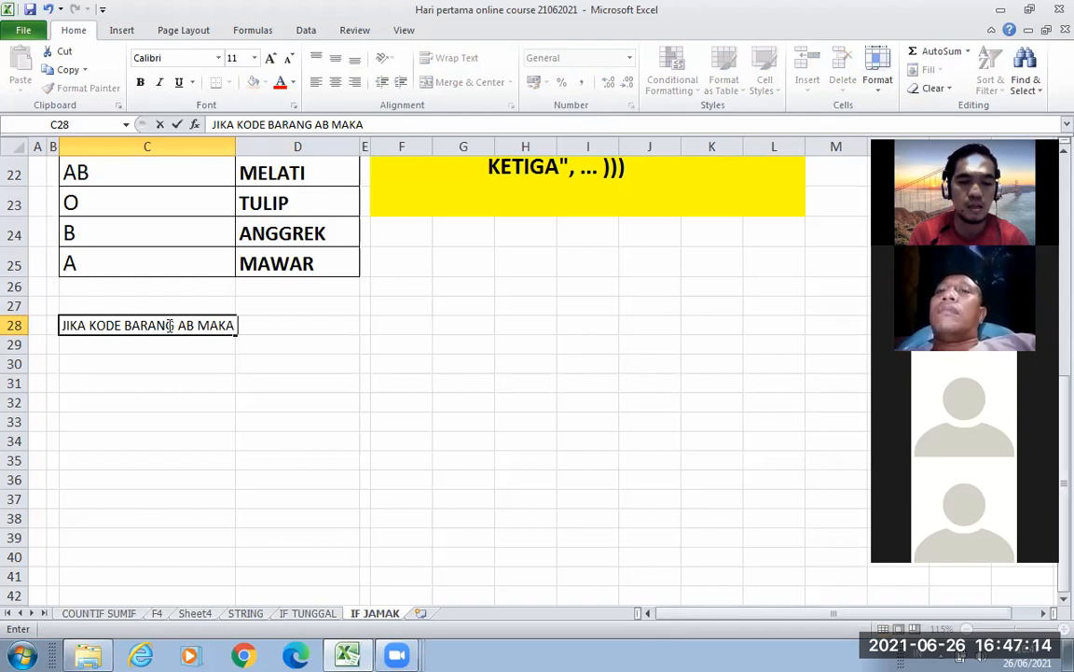
type(" LETAK BARAN")
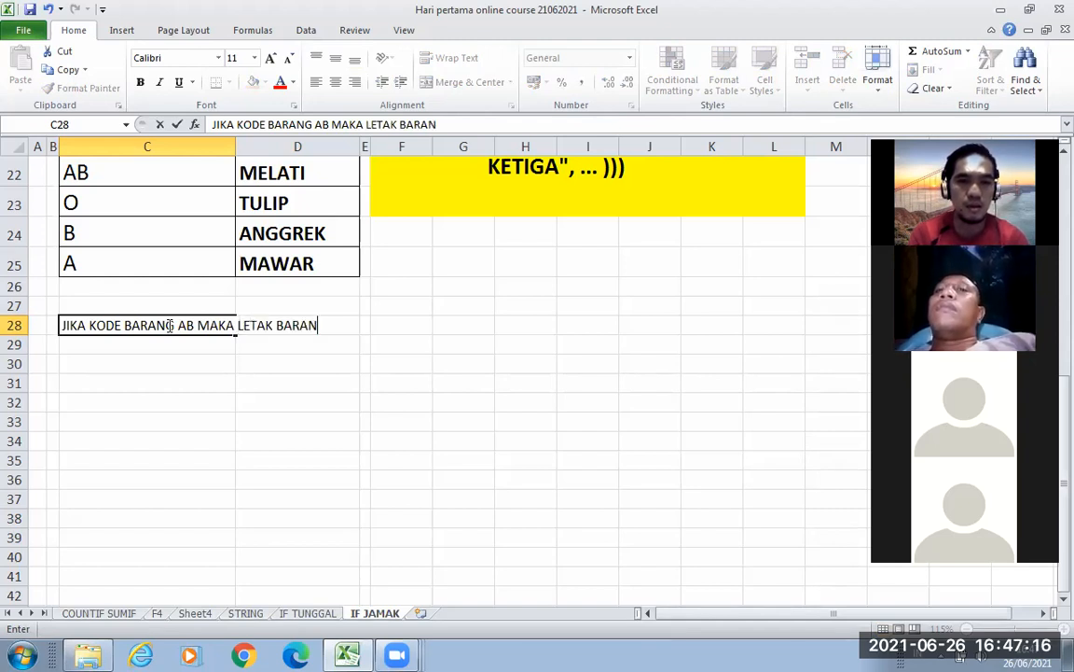
type("G DI RAK")
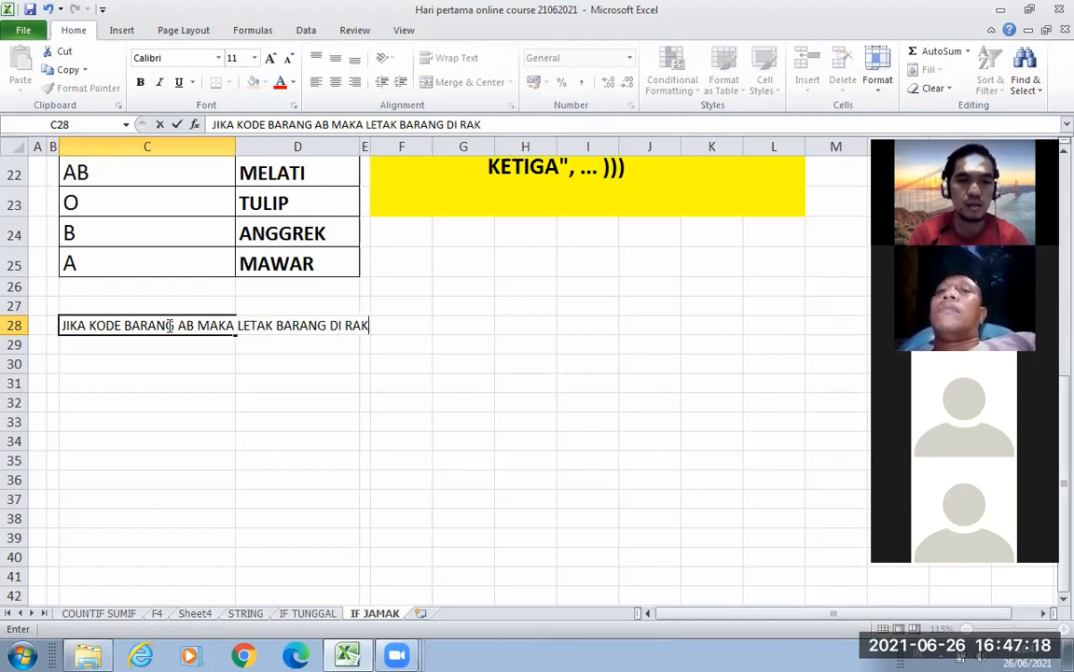
type(" 1")
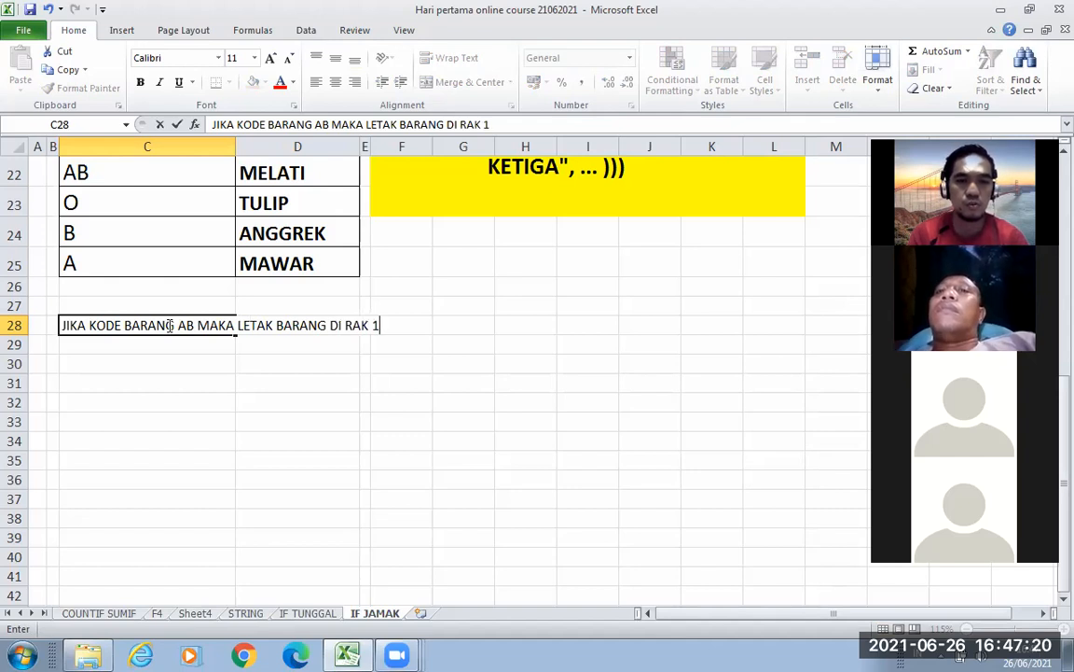
key("Return")
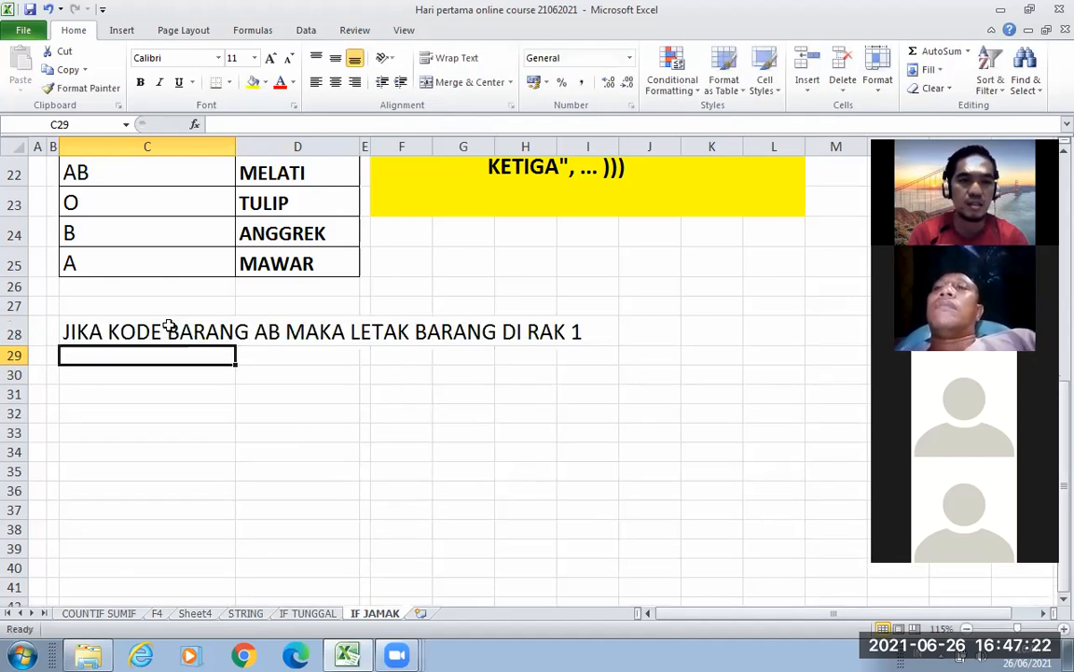
- Copy the item-code rule from C28 into C29:C31
left_click(169, 326)
key("ctrl+c")
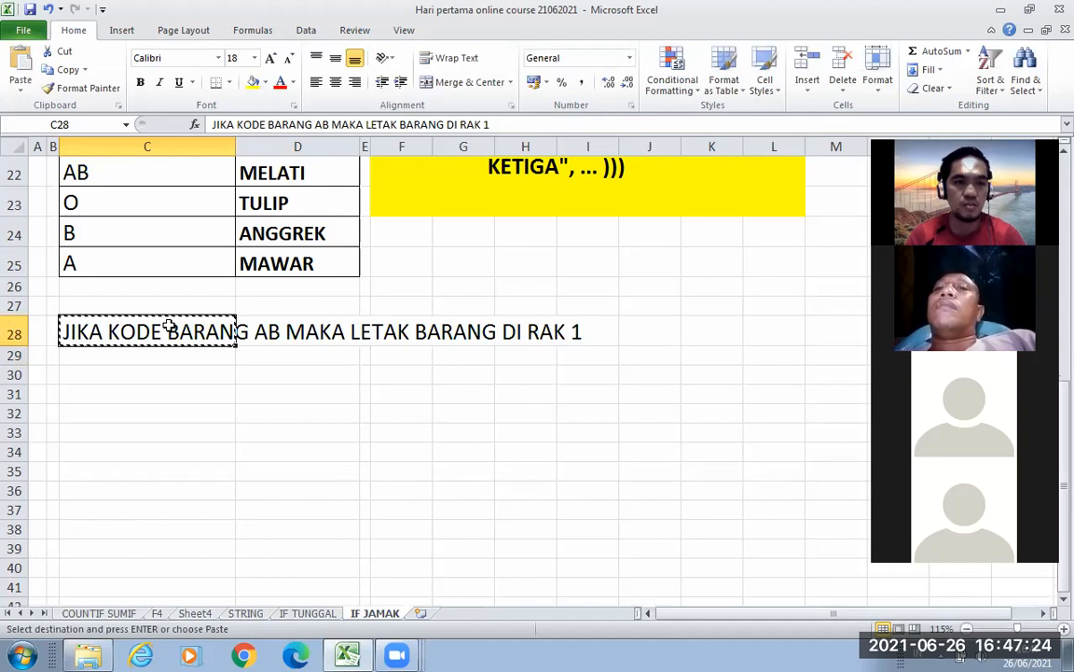
key("Down")
key("shift+Down")
key("shift+Down")
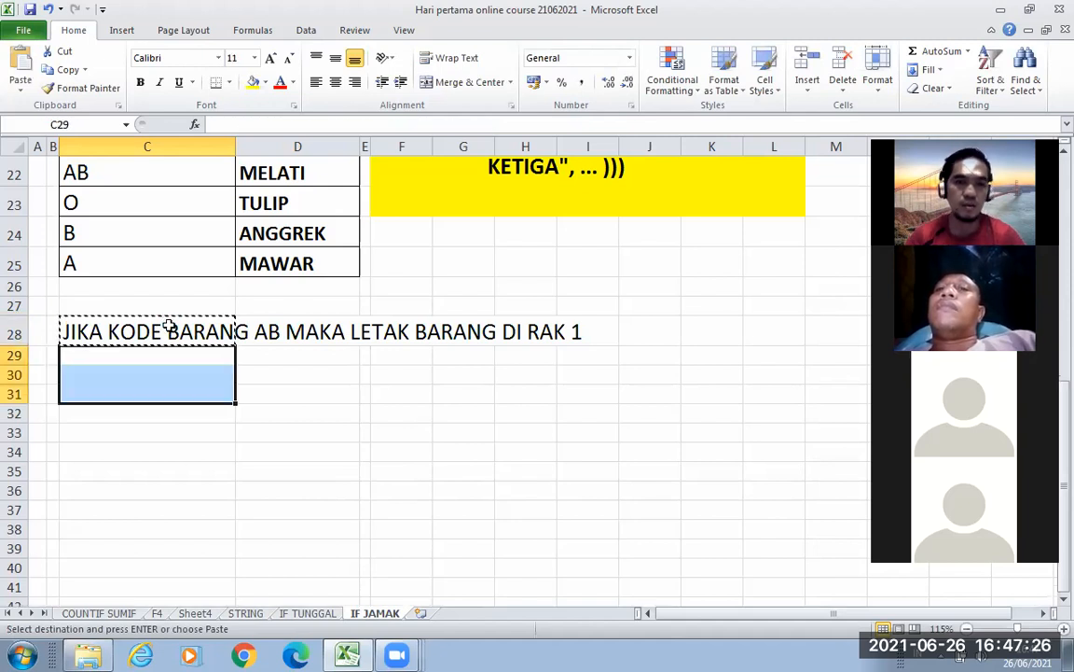
key("ctrl+v")
- Change the rule in C29 to item code BC and RAK 2
double_click(262, 362)
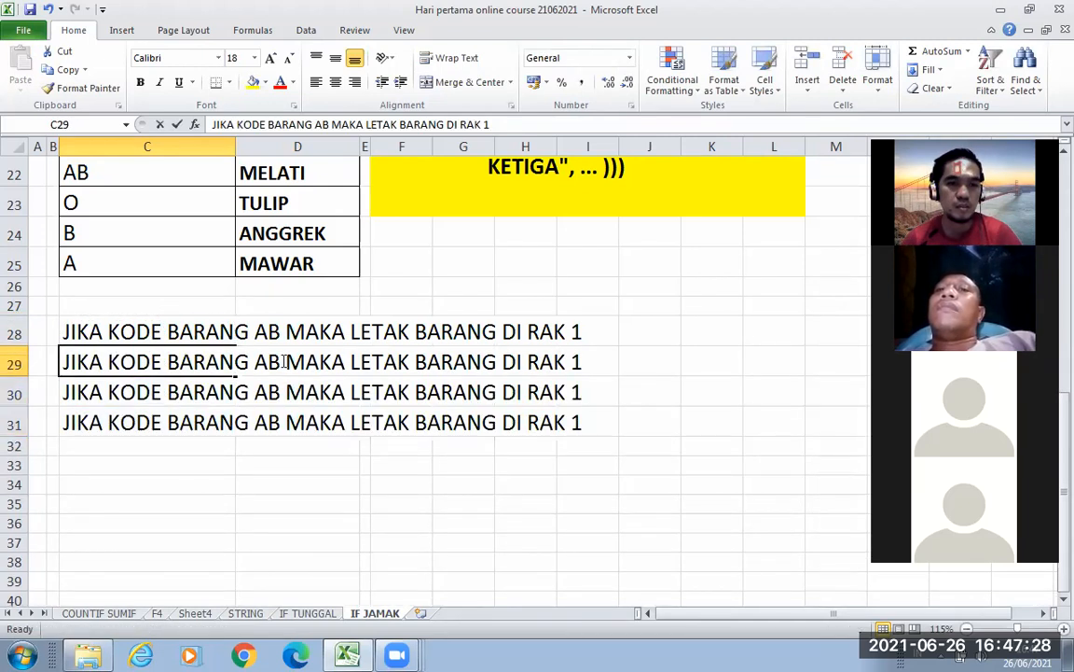
double_click(266, 362)
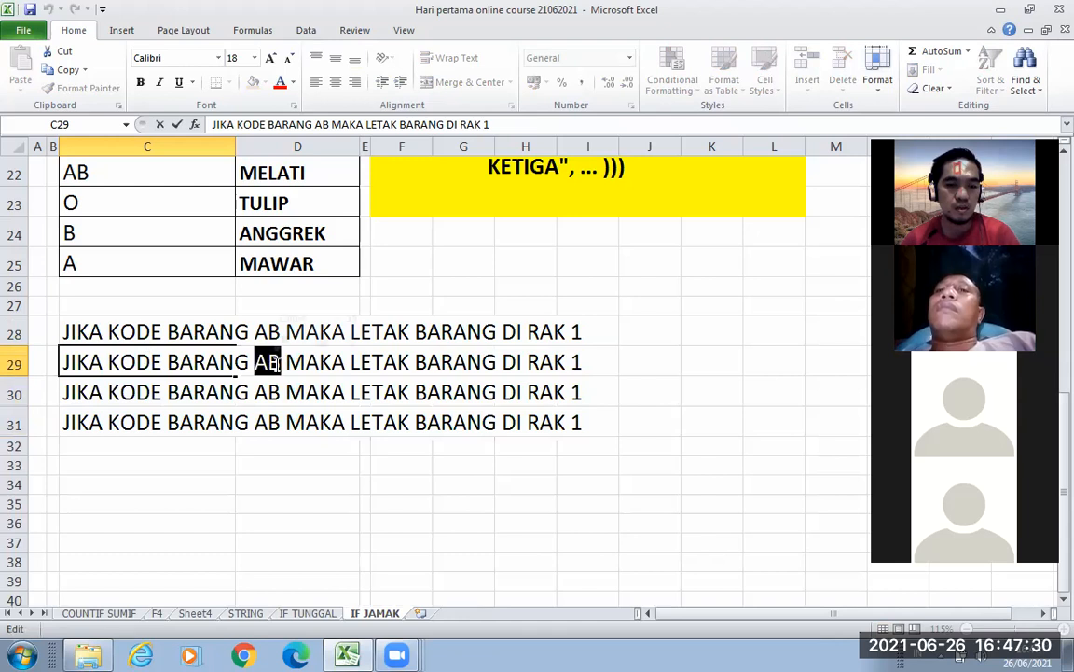
type("BC")
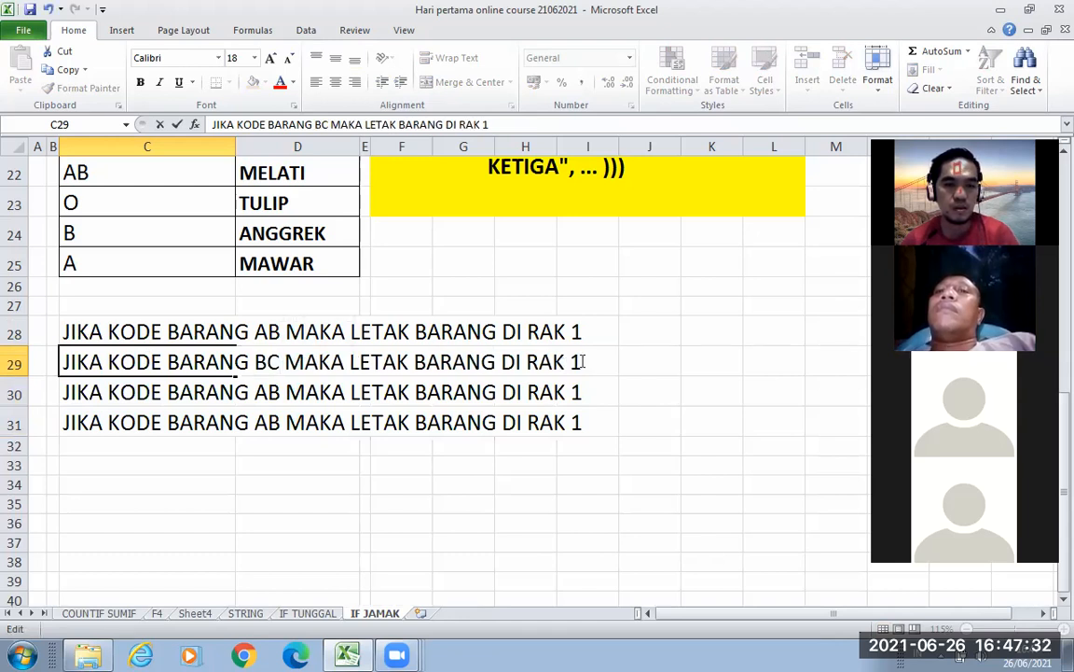
key("End")
key("BackSpace")
type("2")
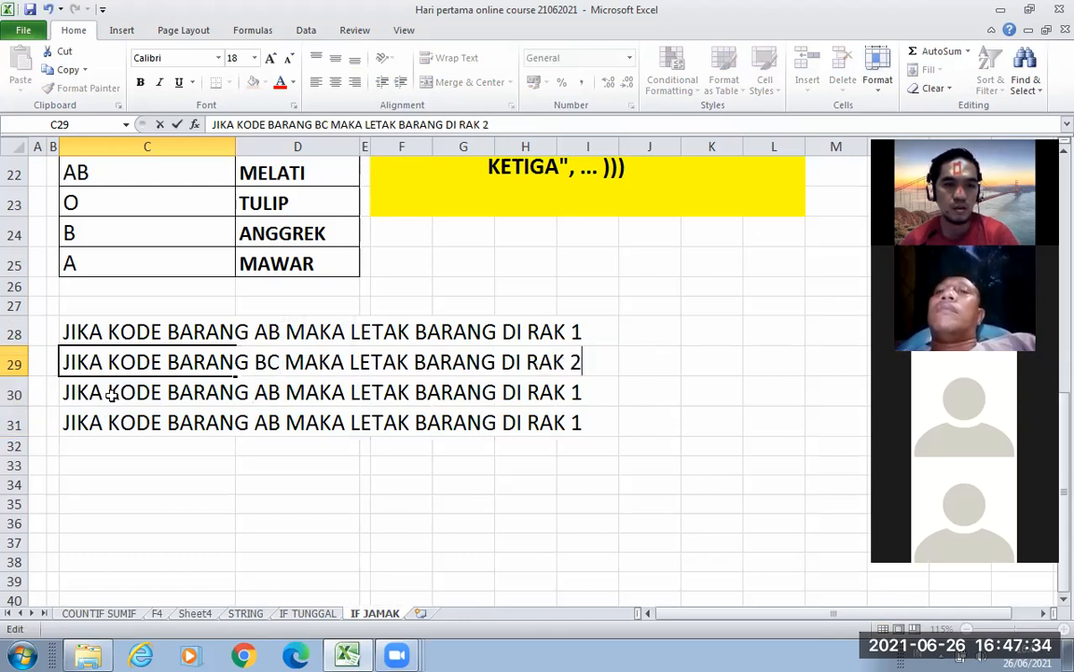
- Change the rule in C30 to item code CD and RAK 3
left_click(242, 392)
double_click(268, 391)
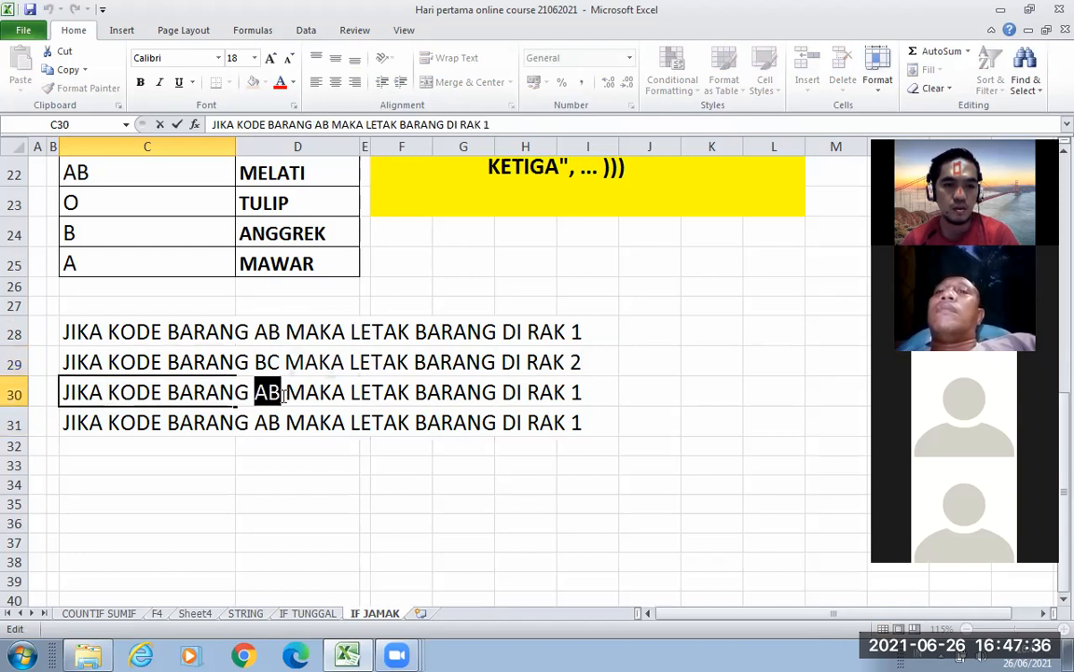
type("CD")
double_click(595, 392)
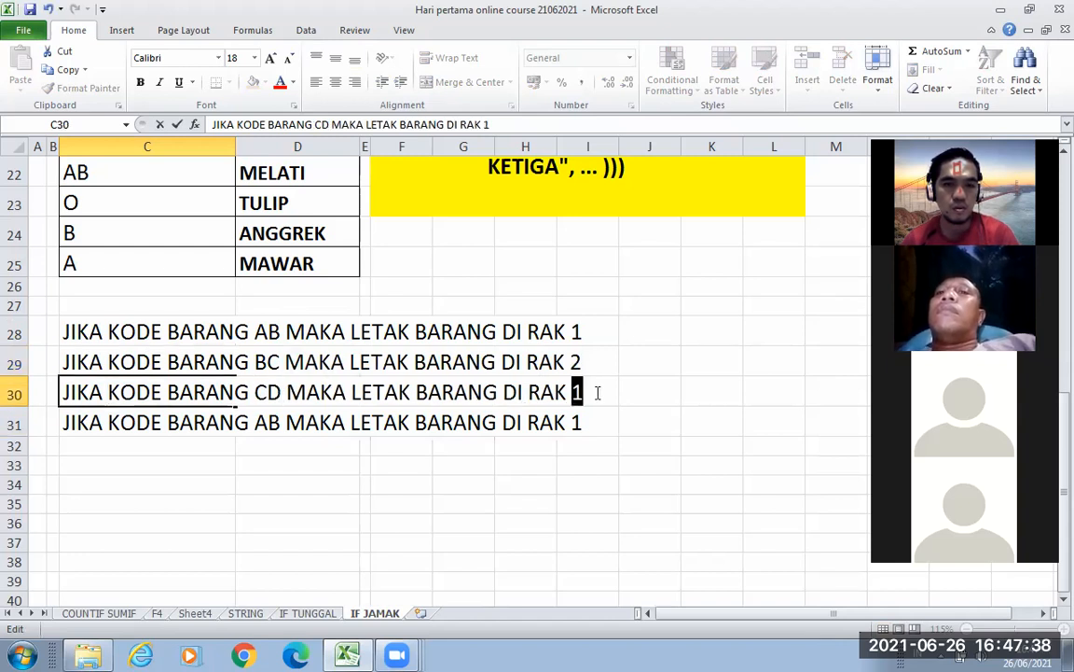
type("3")
- Change the rule in C31 to item code DE and RAK 4
left_click(280, 422)
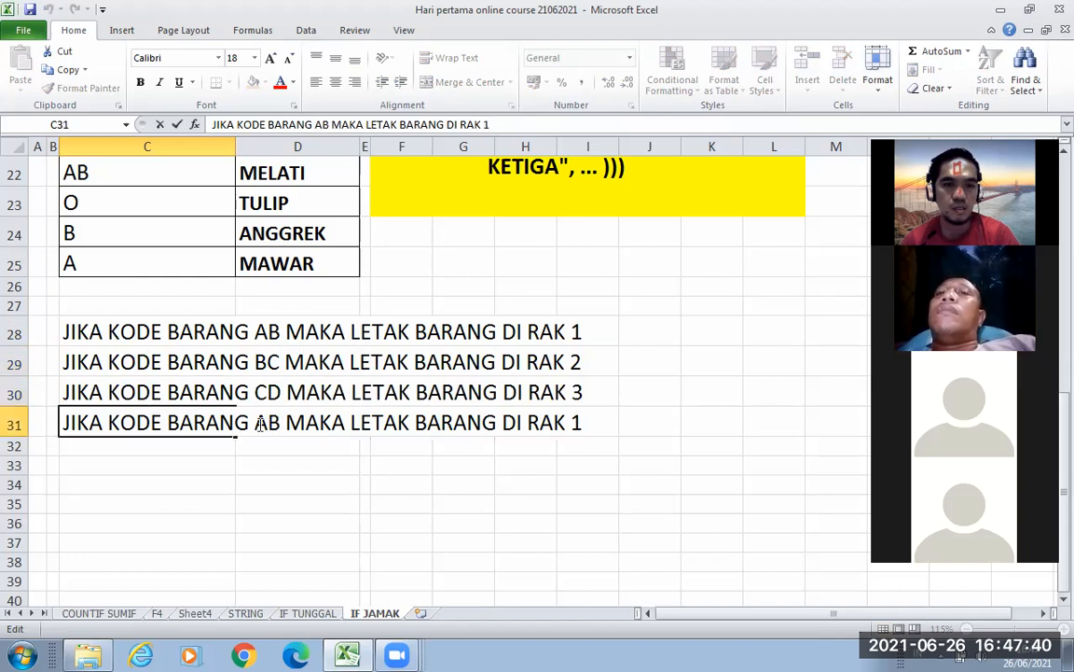
double_click(273, 422)
type("DE")
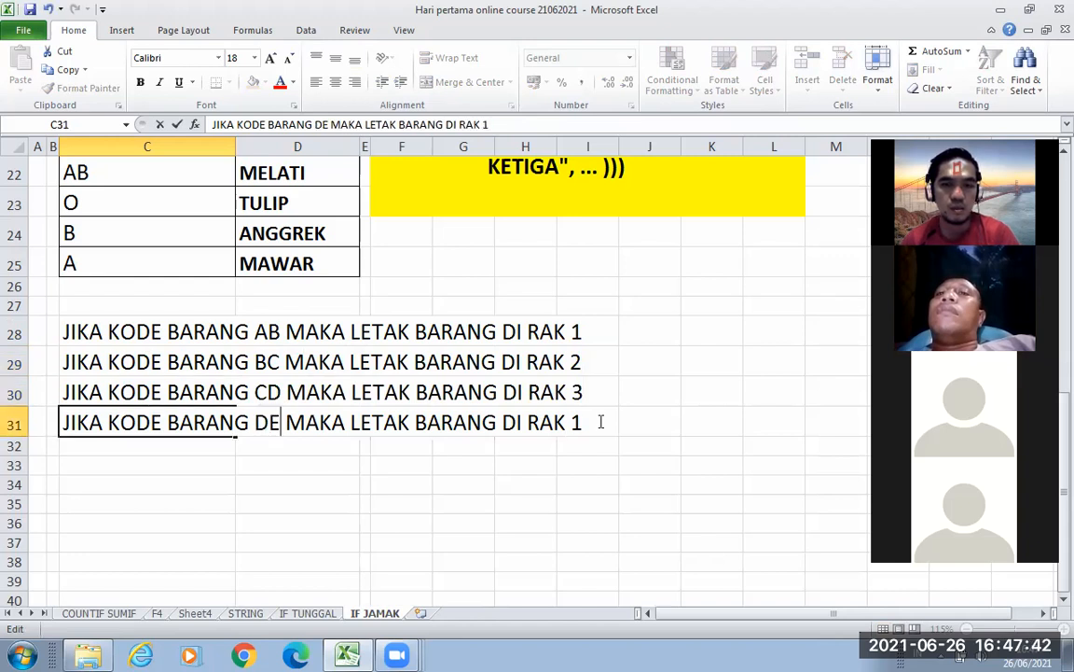
double_click(575, 422)
type("4")
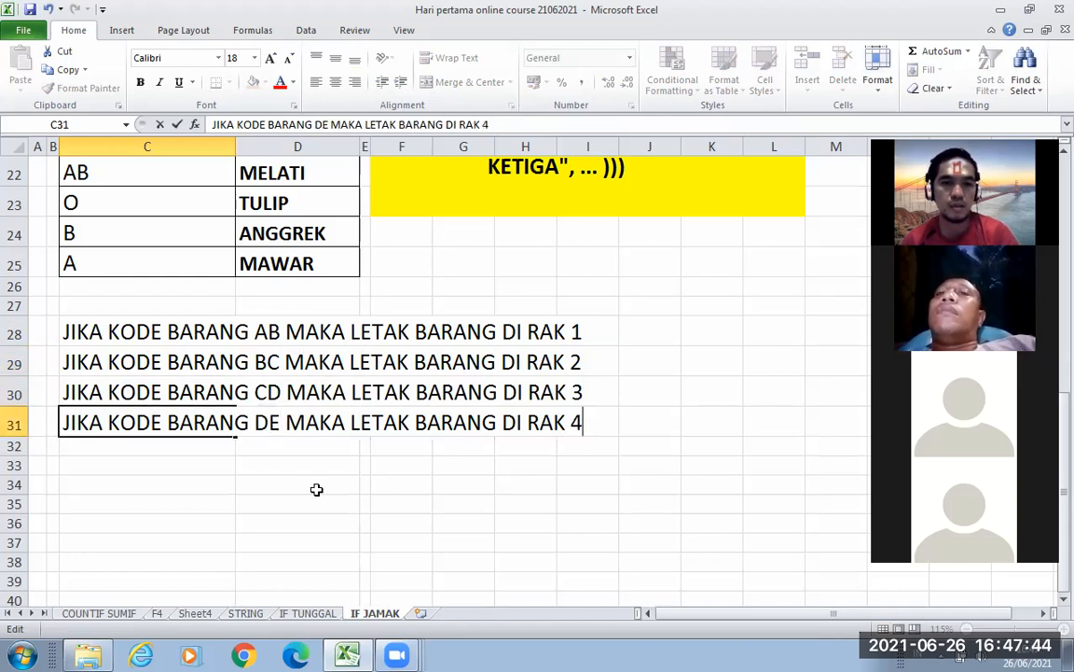
left_click(279, 484)
- Enter the table headings KODE BARANG in C33 and LETAK BARANG in D33
scroll(174, 386, "down", 1)
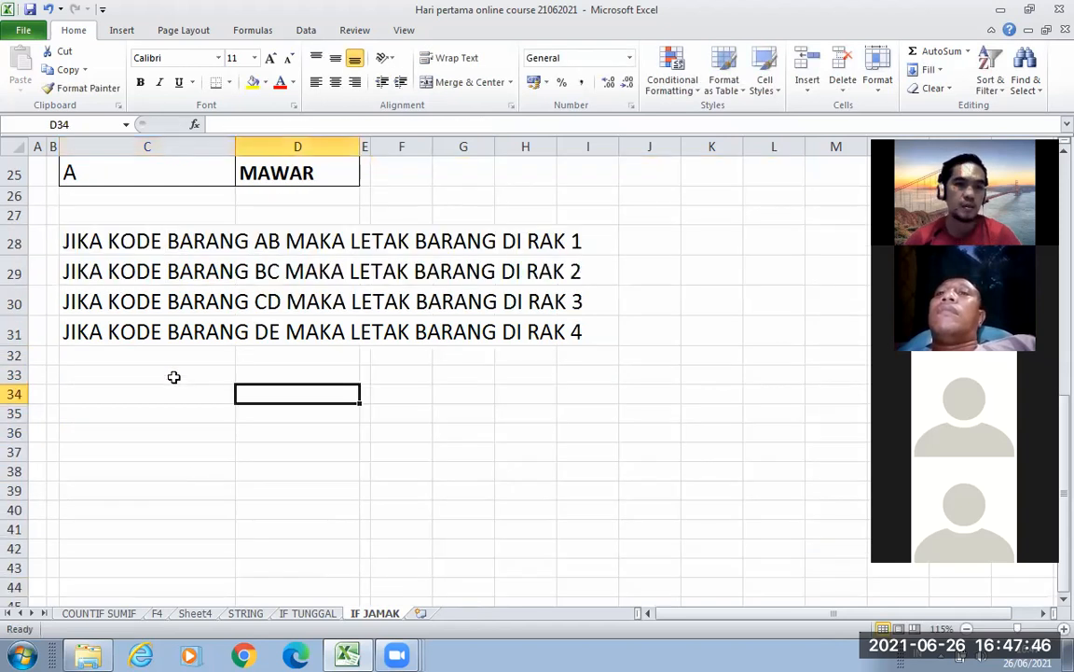
left_click(174, 375)
type("KODE")
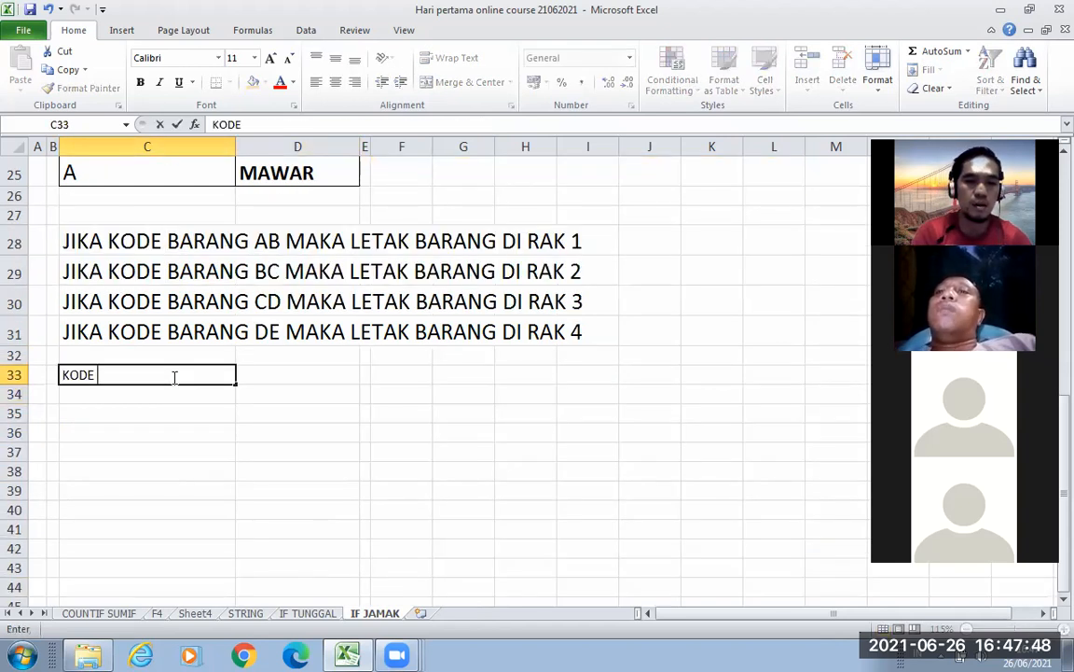
type(" BARANG")
key("ctrl+Return")
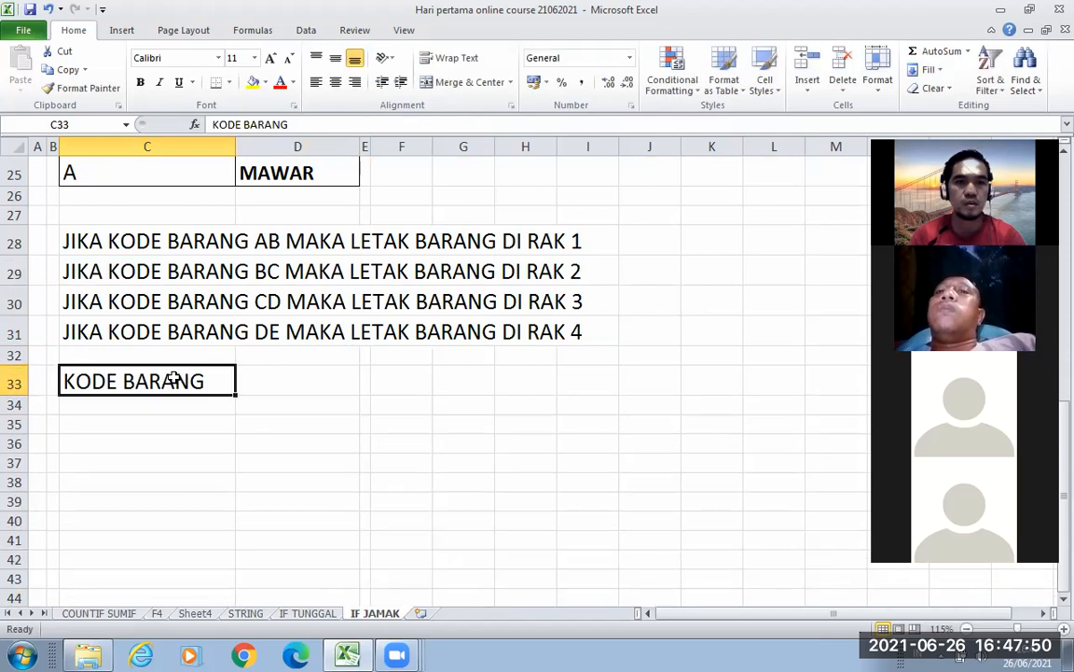
key("Tab")
type("L")
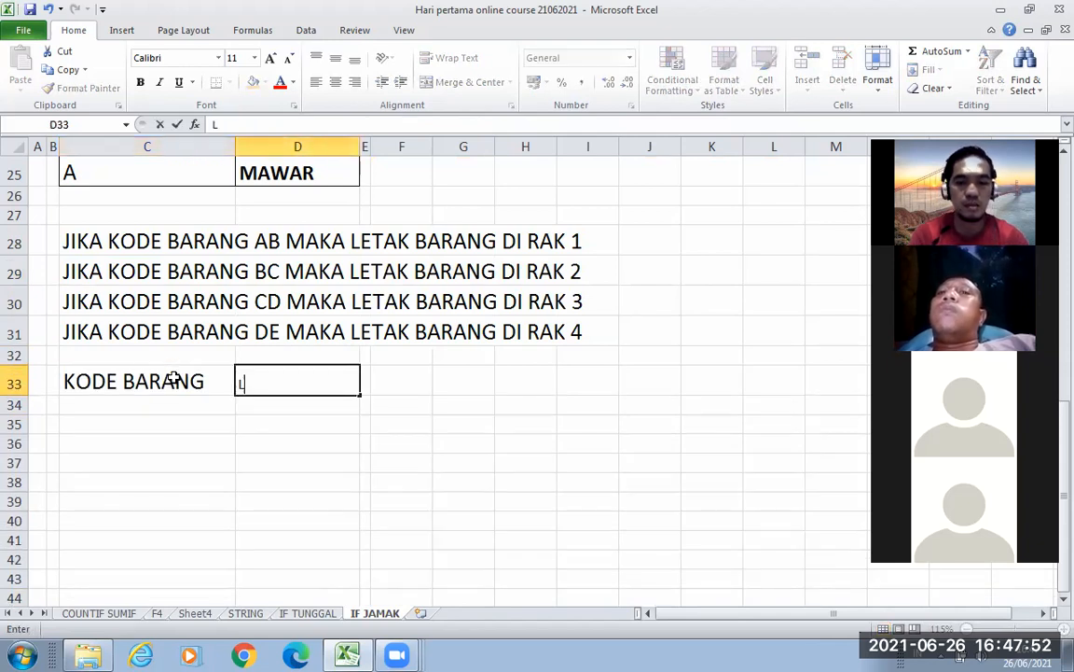
type("ETK")
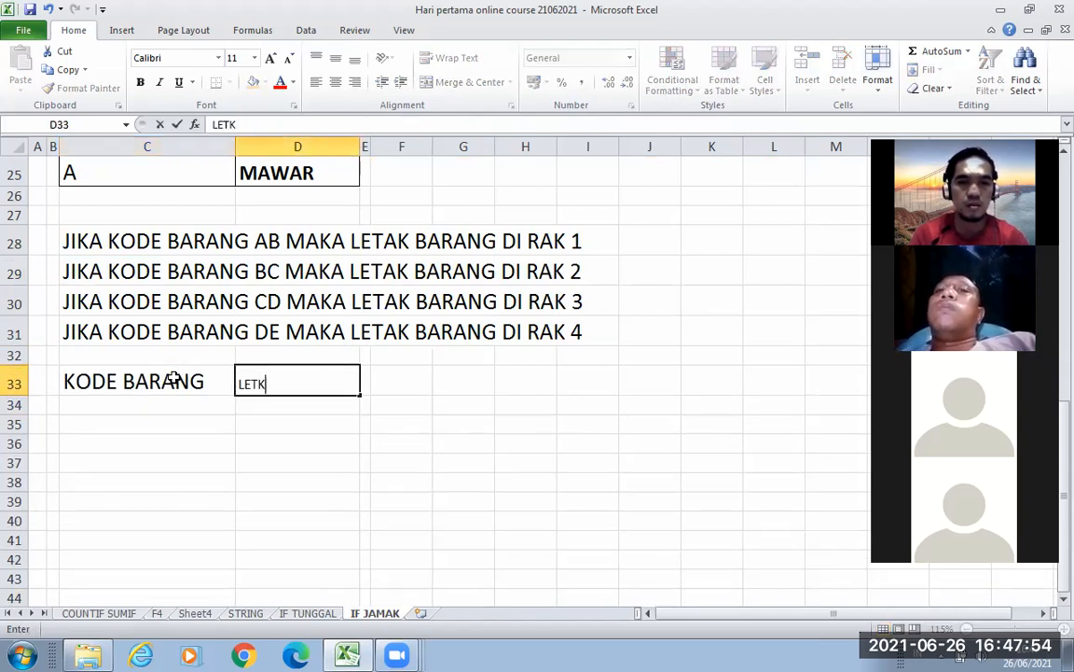
key("BackSpace")
type("AK BARANG")
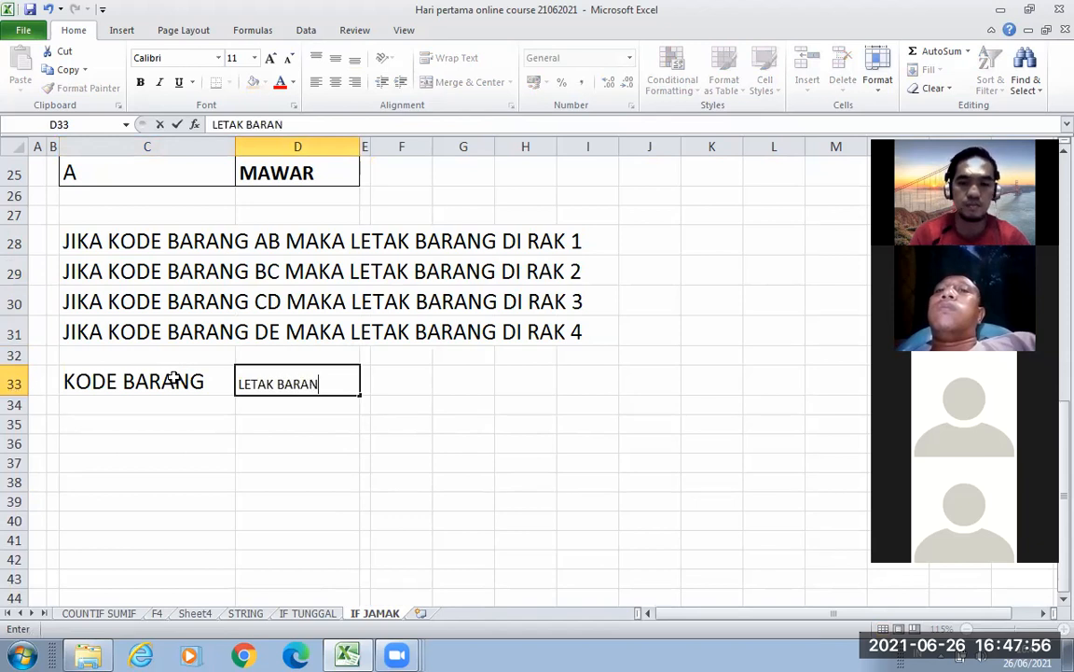
key("Return")
- Copy the formatting of C33 to the LETAK BARANG heading in D33 and widen column D to fit it
key("Up")
key("Left")
left_click(79, 87)
left_click(317, 382)
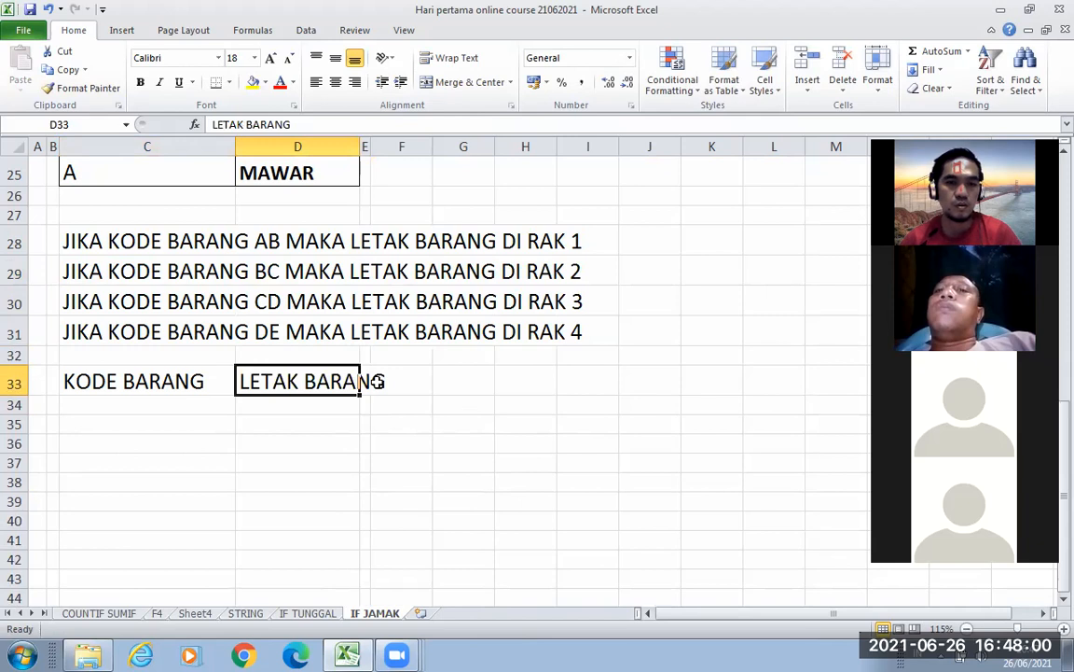
left_click(465, 406)
left_click_drag(360, 148, 400, 148)
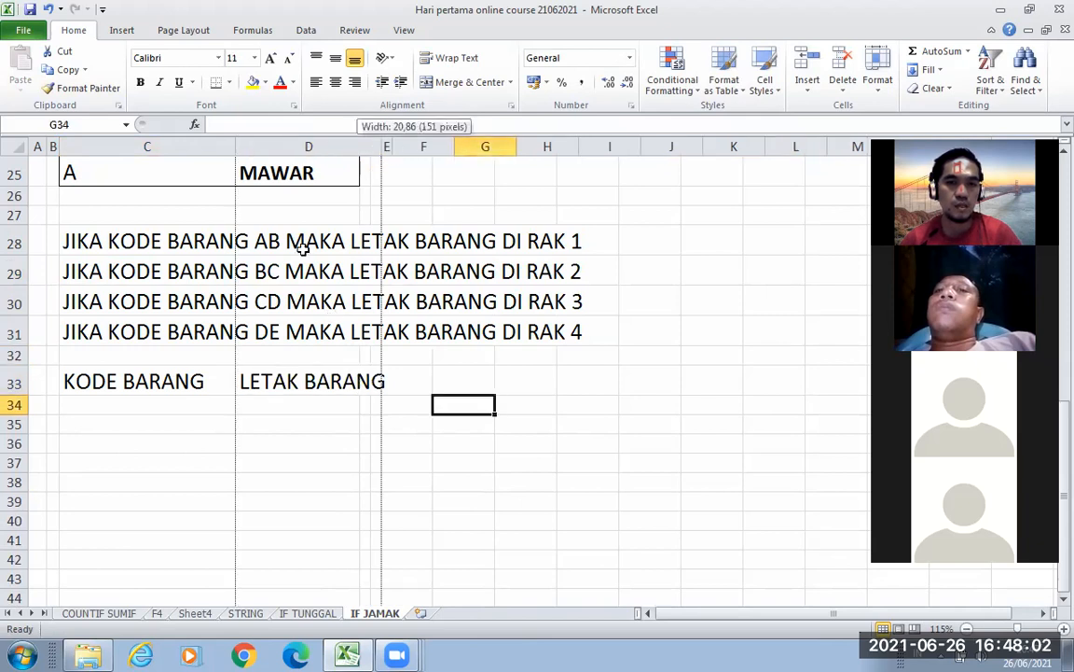
- Fill C34:C39 under KODE BARANG with the item codes BC, CD, AB, DE, AB and BC
left_click(209, 402)
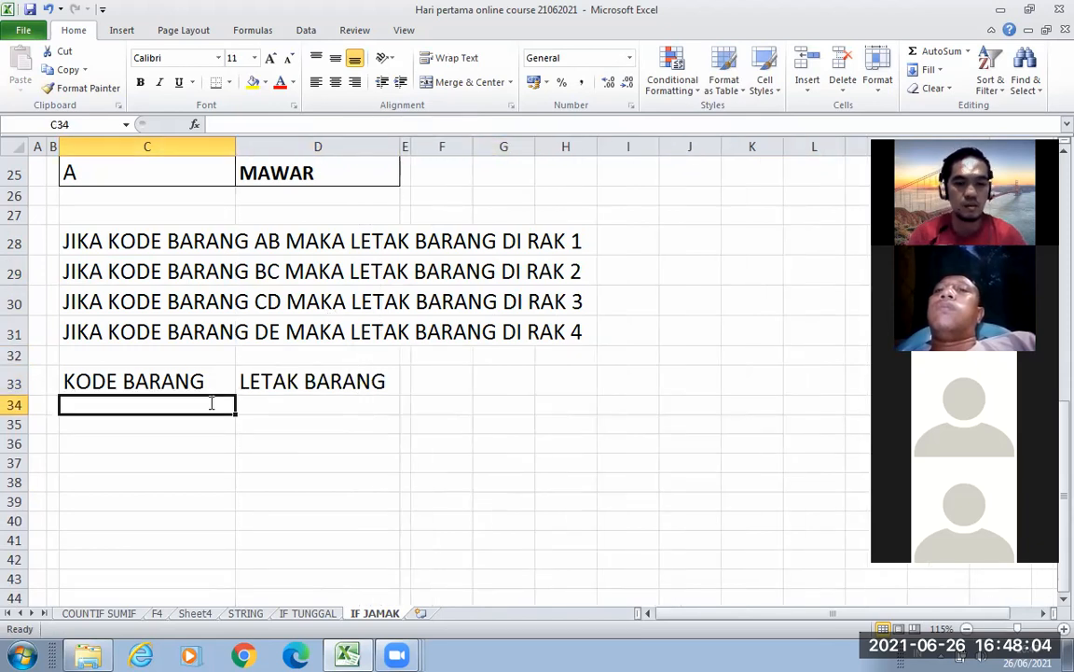
type("BC")
key("Return")
type("CD")
key("Return")
type("AB")
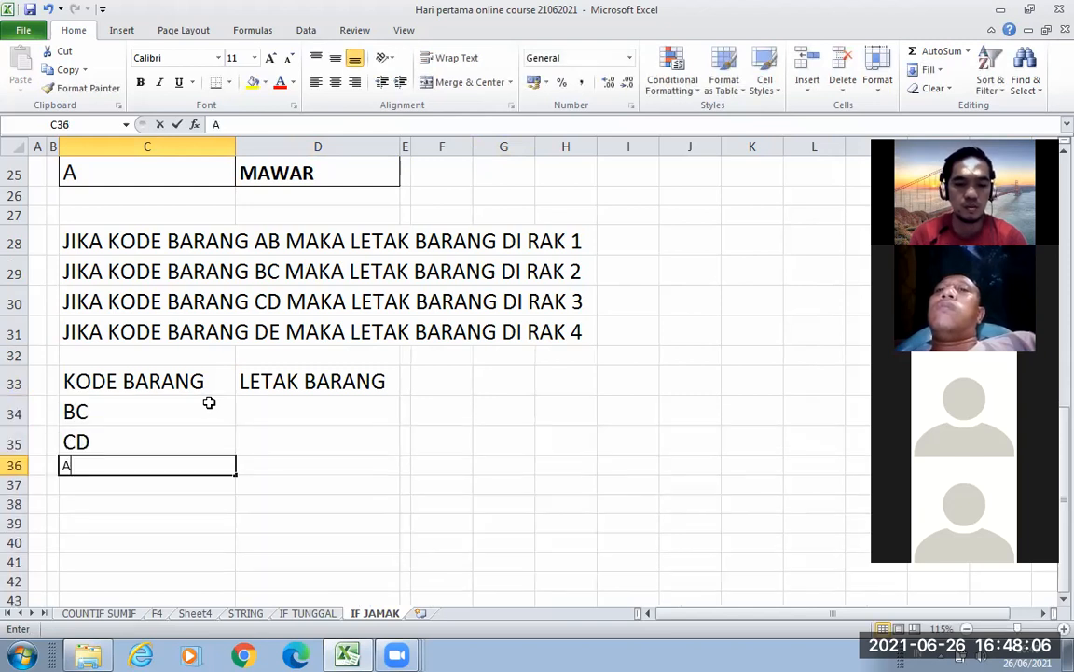
key("Return")
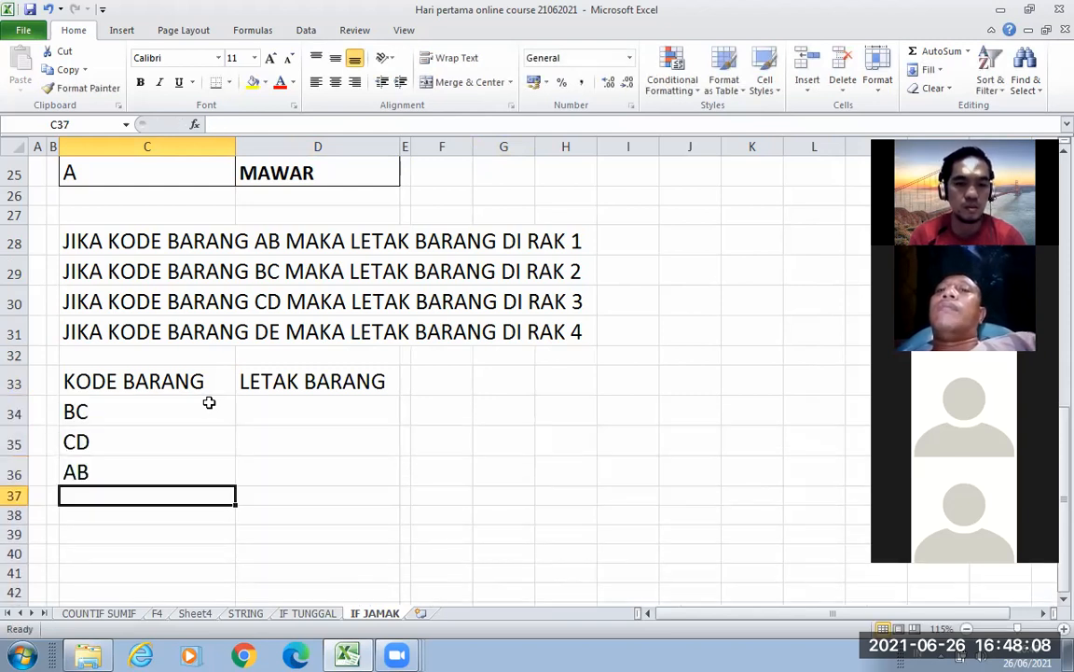
type("DE")
key("Return")
type("AB")
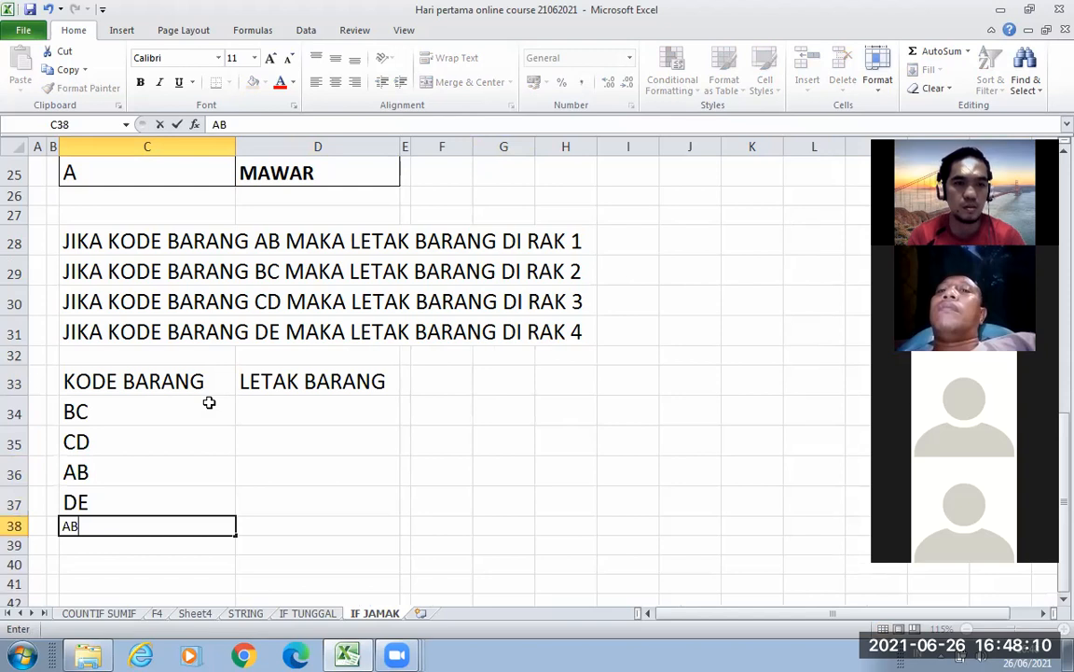
key("Return")
type("D")
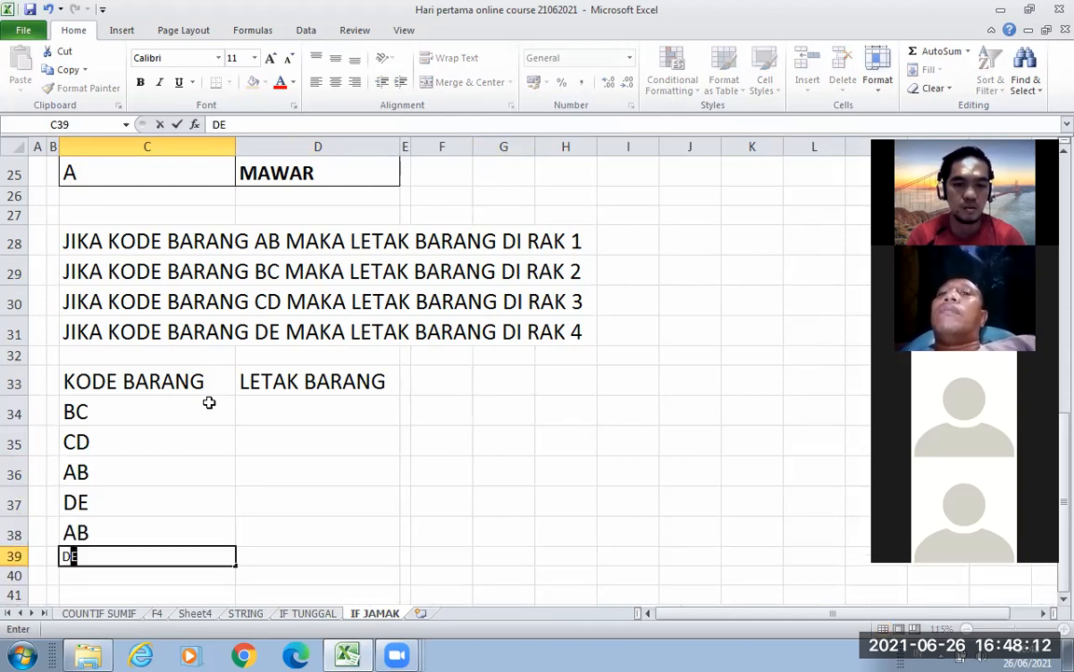
key("BackSpace")
key("BackSpace")
type("BC")
key("Return")
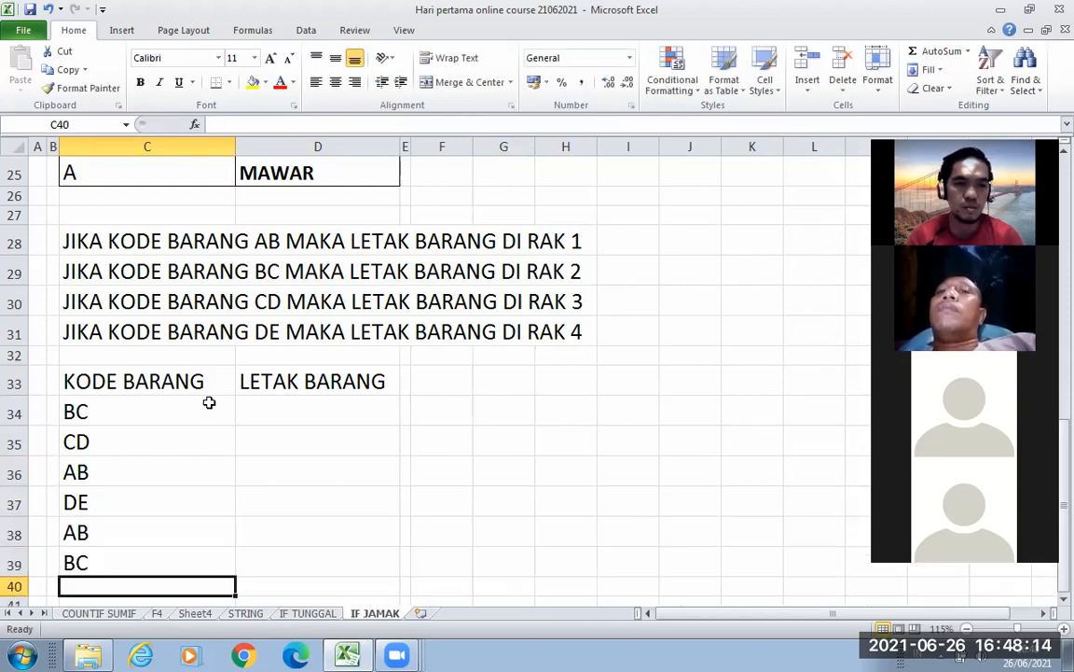
- Apply All Borders to the item-code table in C33:D39
left_click_drag(228, 384, 326, 562)
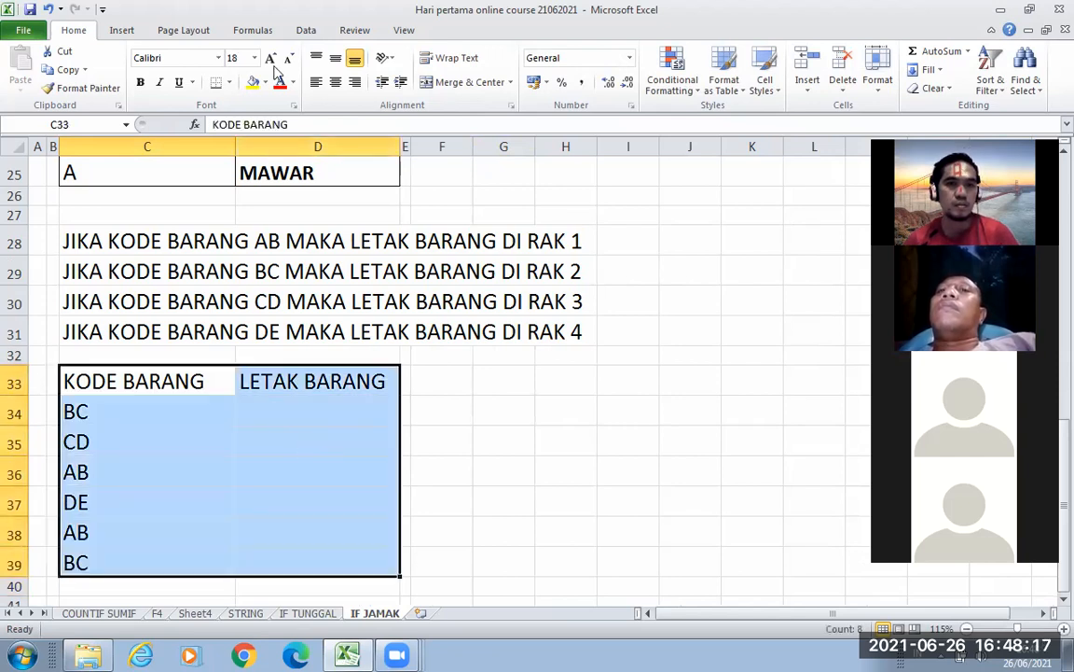
left_click(229, 82)
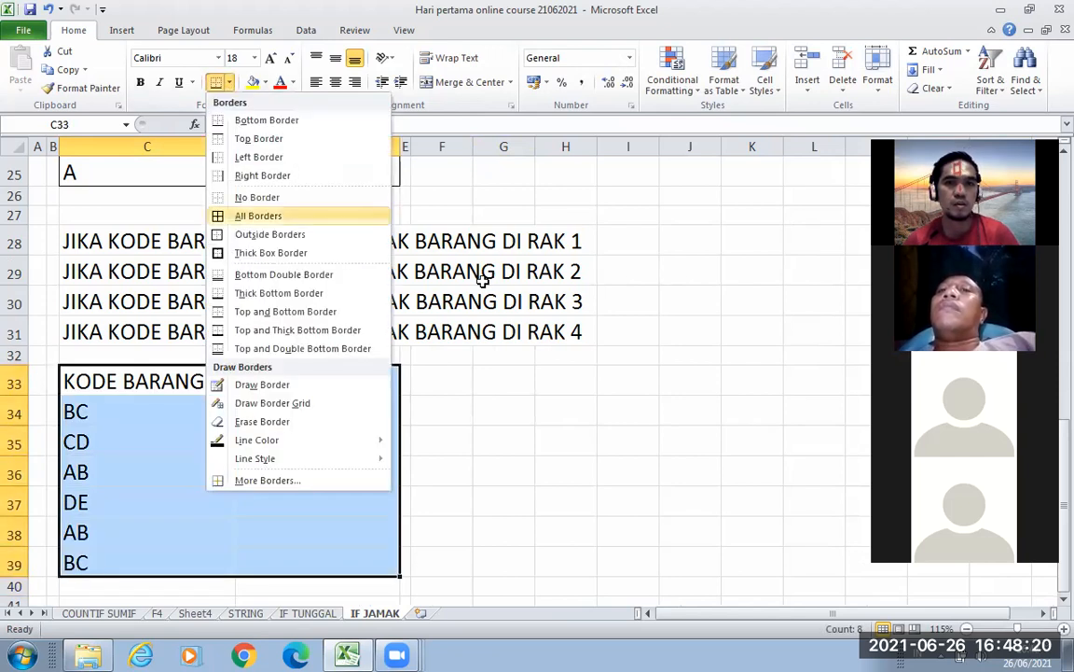
key("Return")
left_click(271, 439)
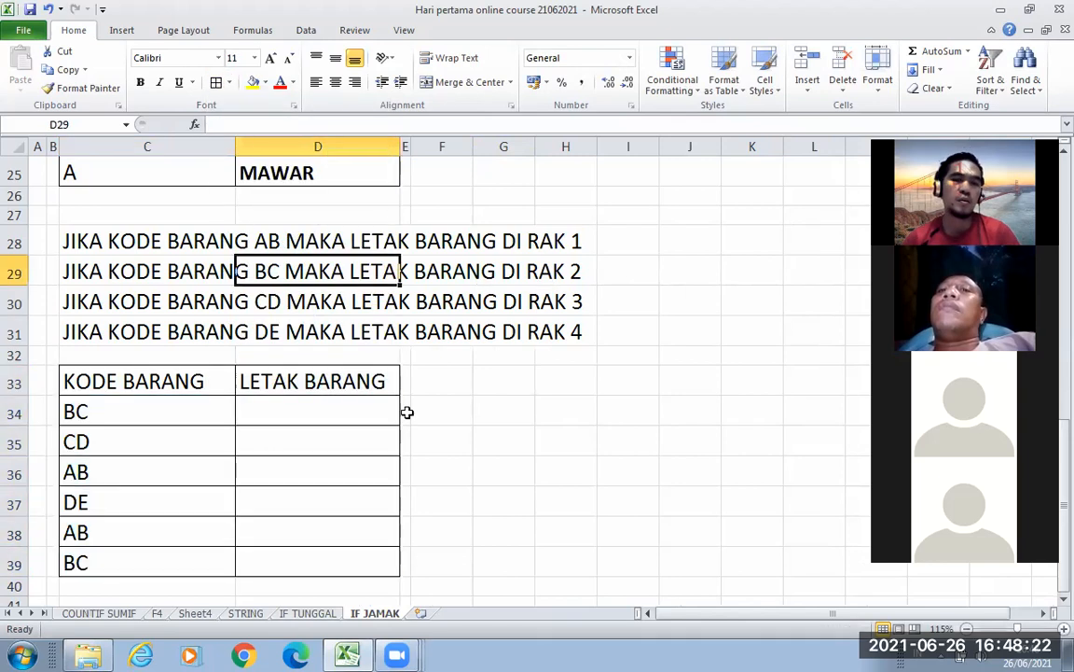
- Enter RAK 2 for code BC in D34 and RAK 3 for code CD in D35
scroll(504, 373, "down", 1)
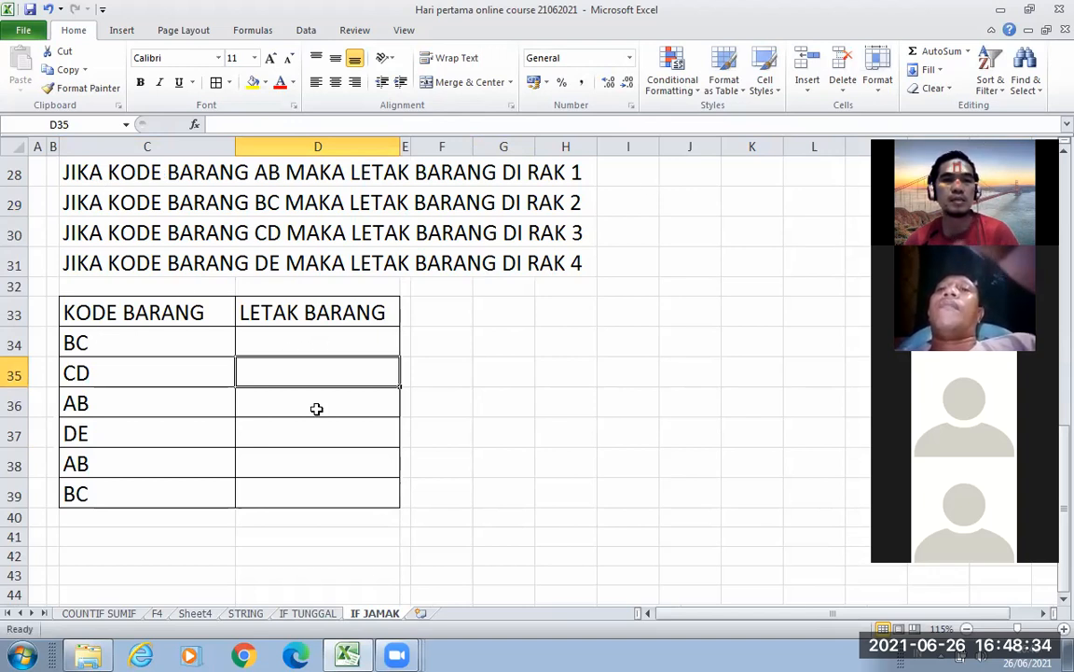
left_click(333, 342)
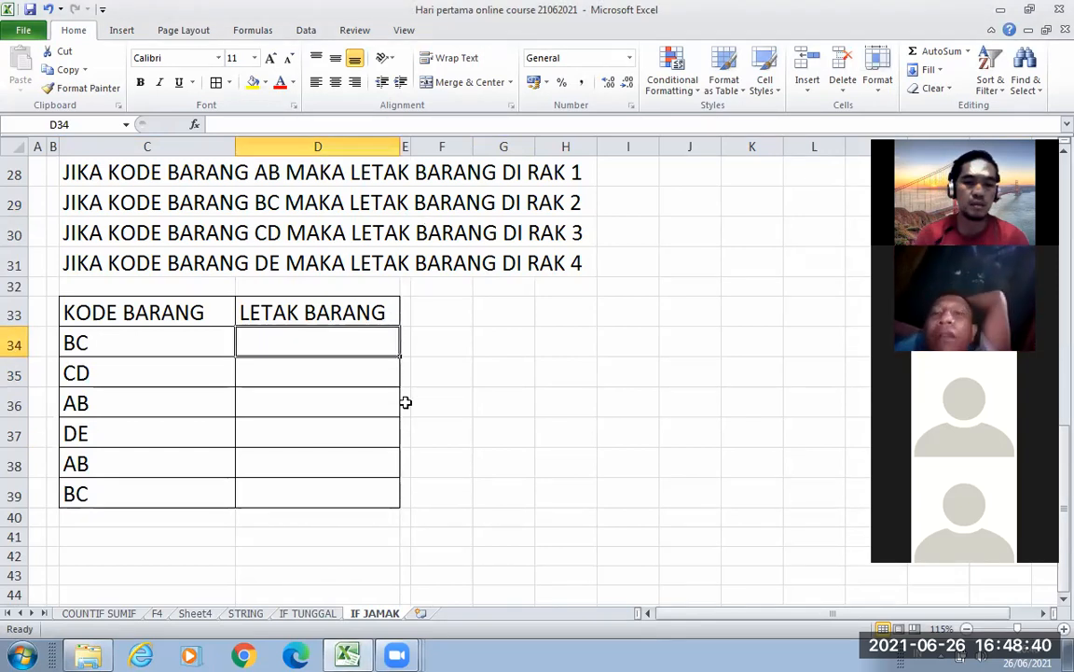
type("RAK 2")
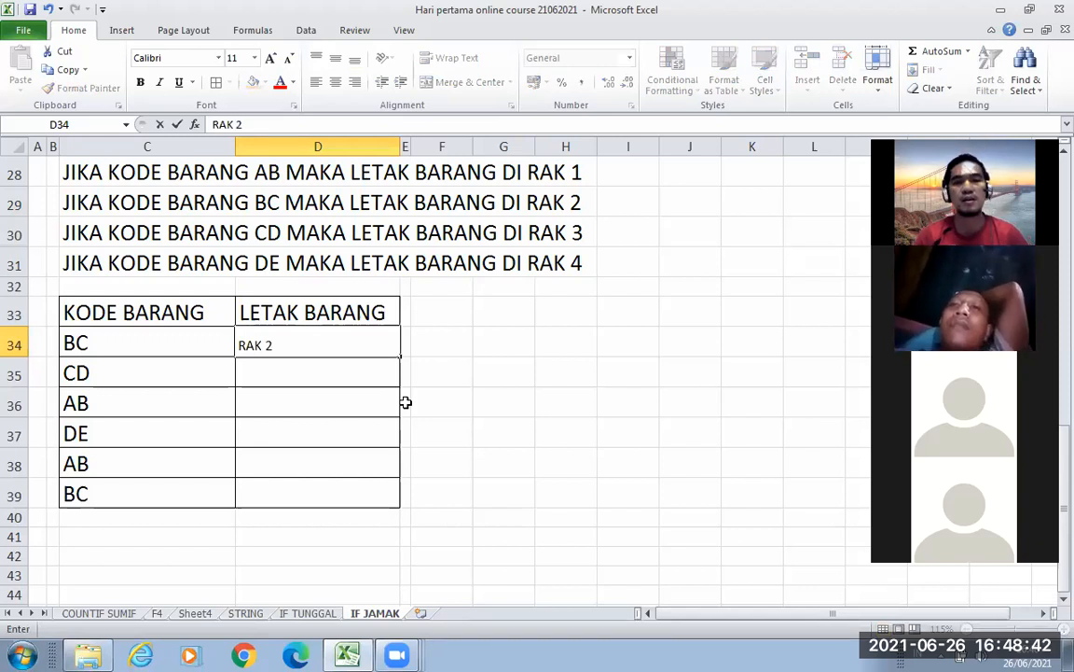
key("Return")
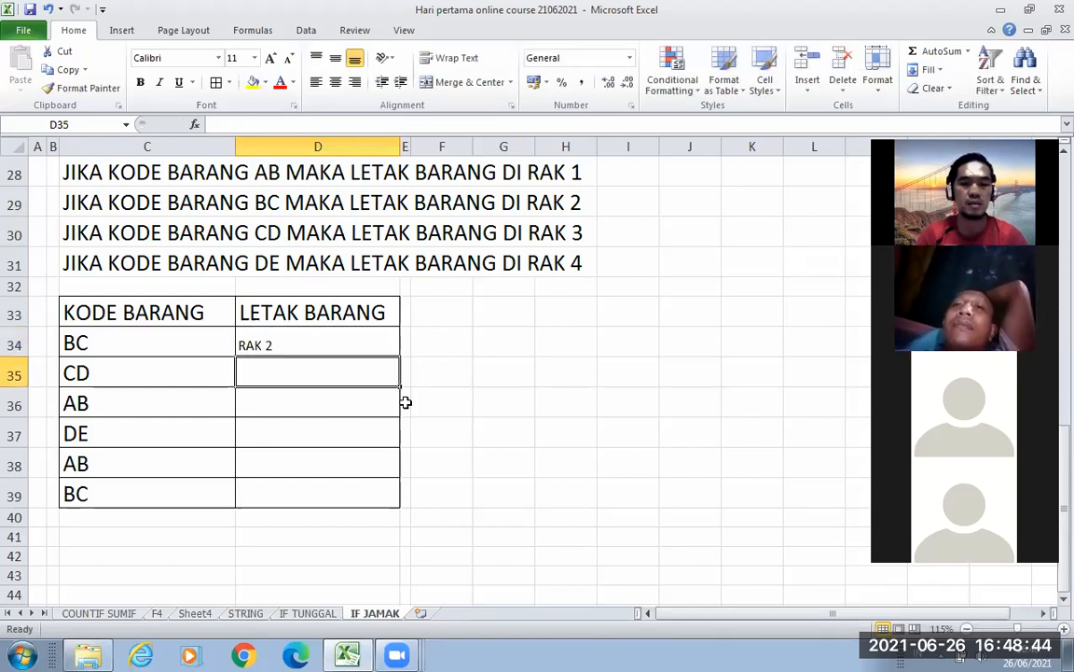
type("RAK 3")
key("Return")
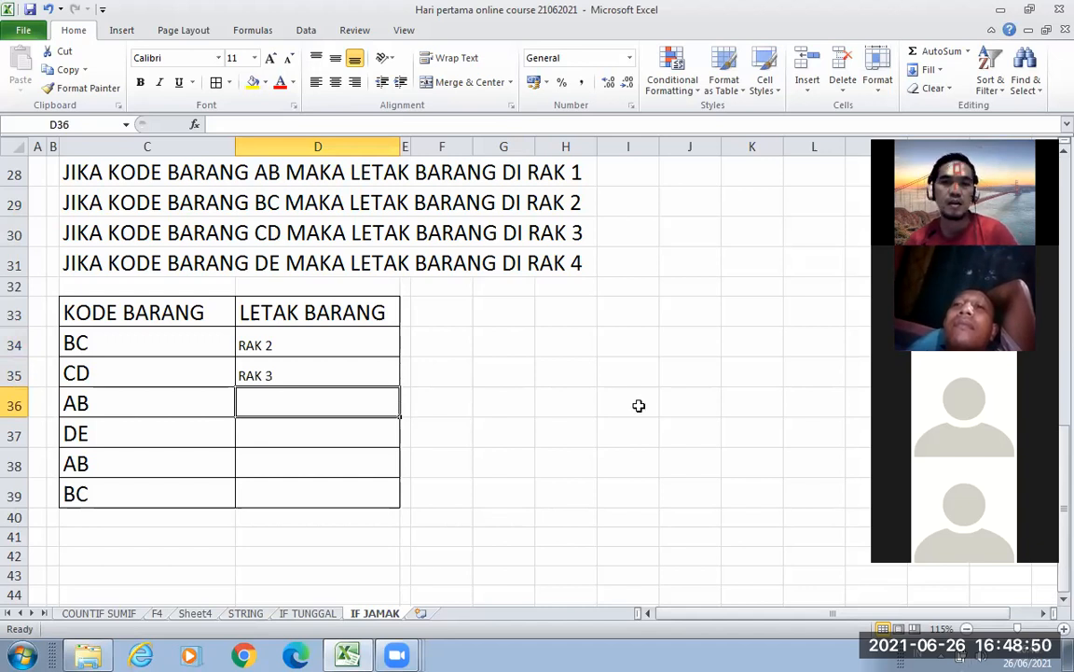
left_click(504, 372)
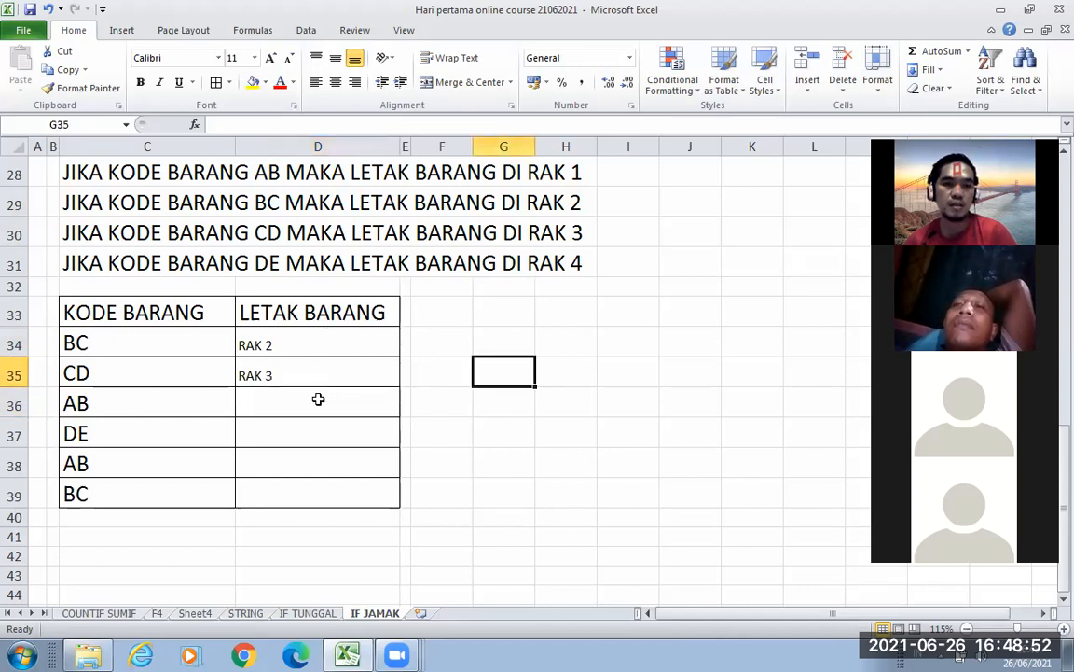
- Fill D36:D39 with the matching rack locations RAK 1, RAK 4, RAK 1 and RAK 2
left_click(318, 399)
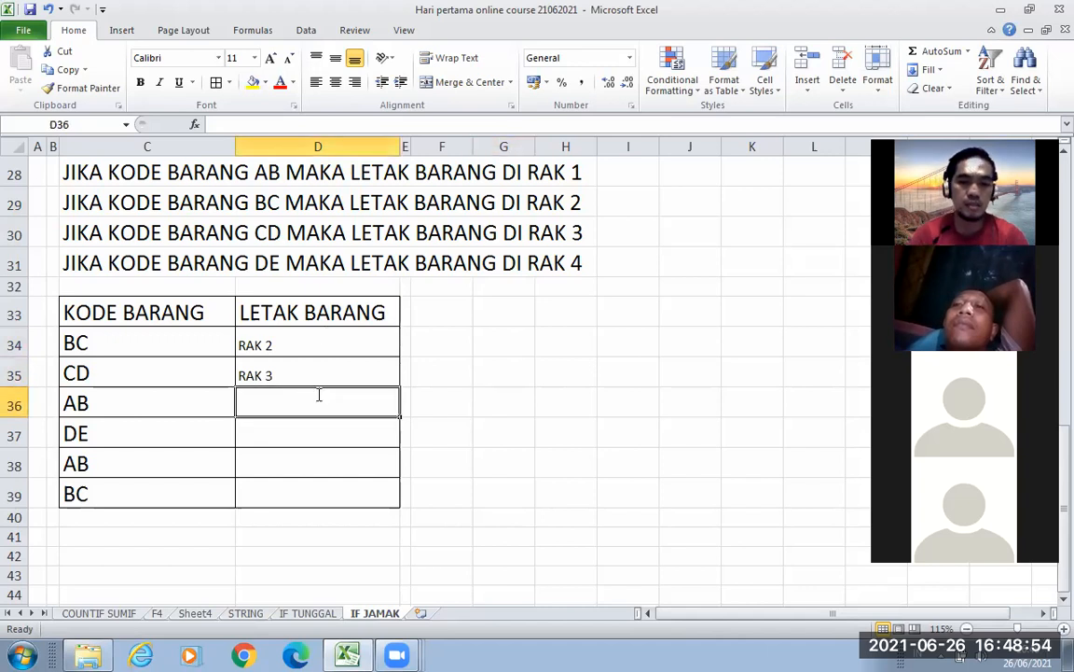
type("RAK 1")
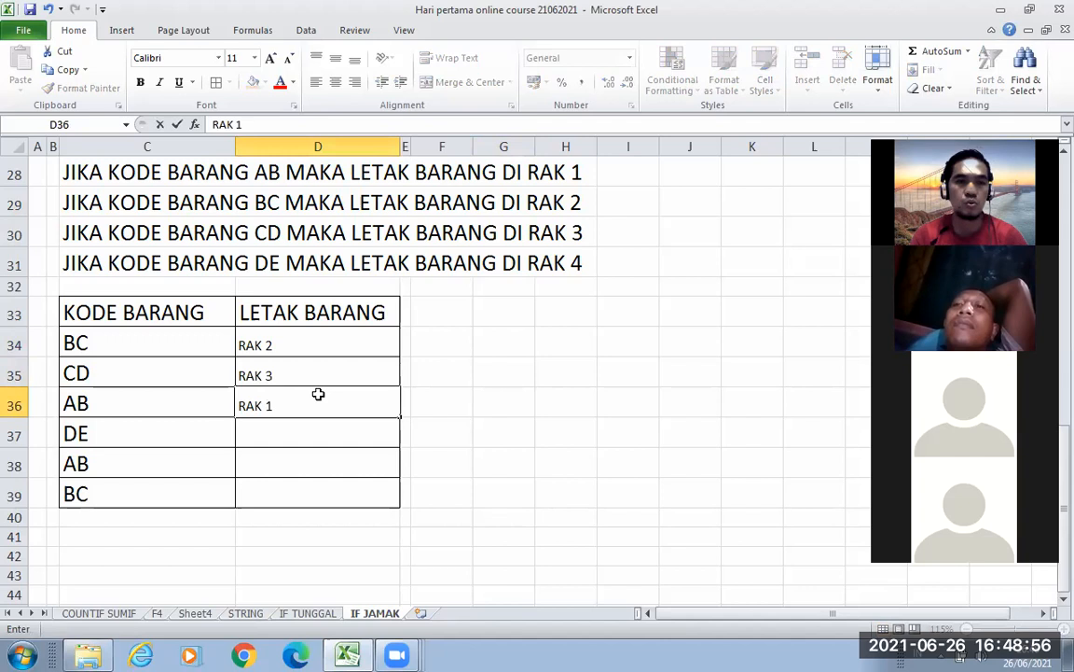
key("Return")
type("RAK 4")
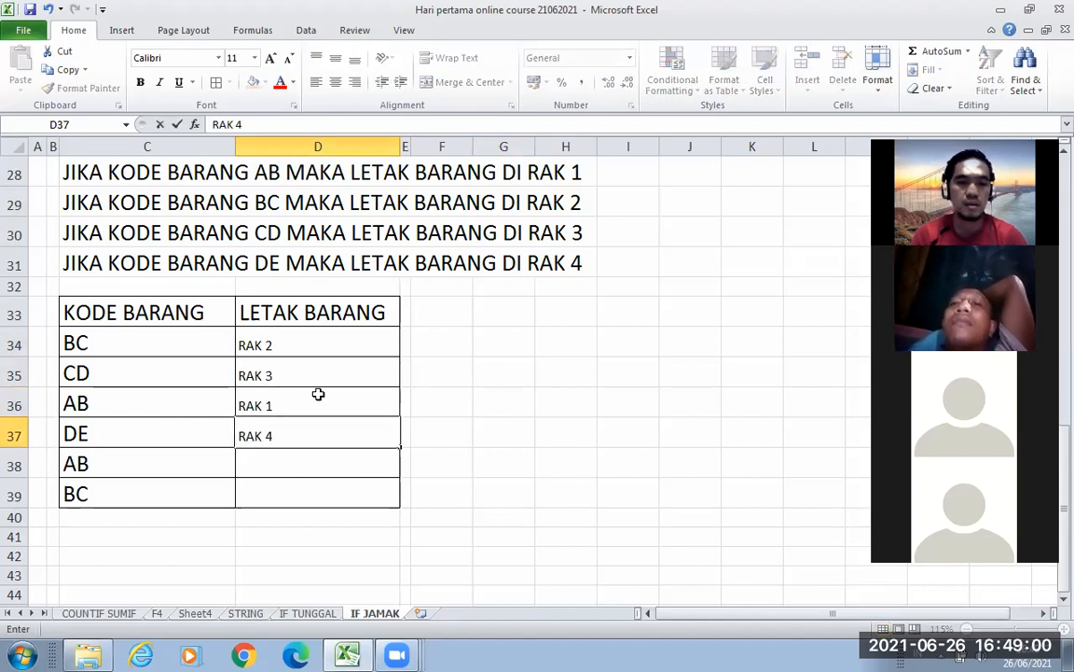
key("Return")
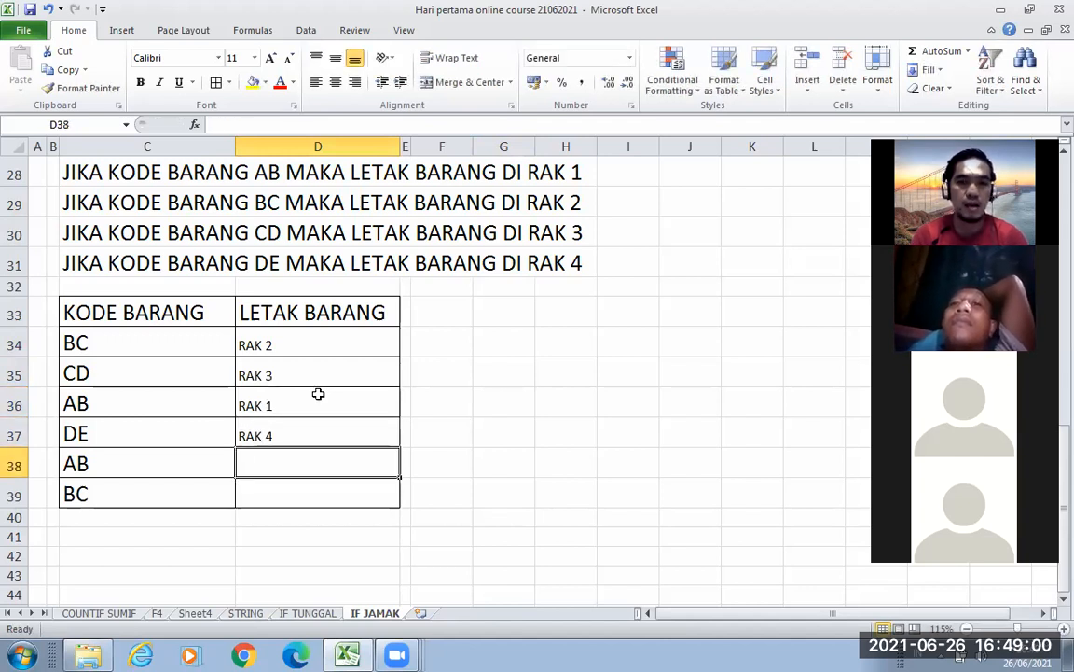
type("RAK 1")
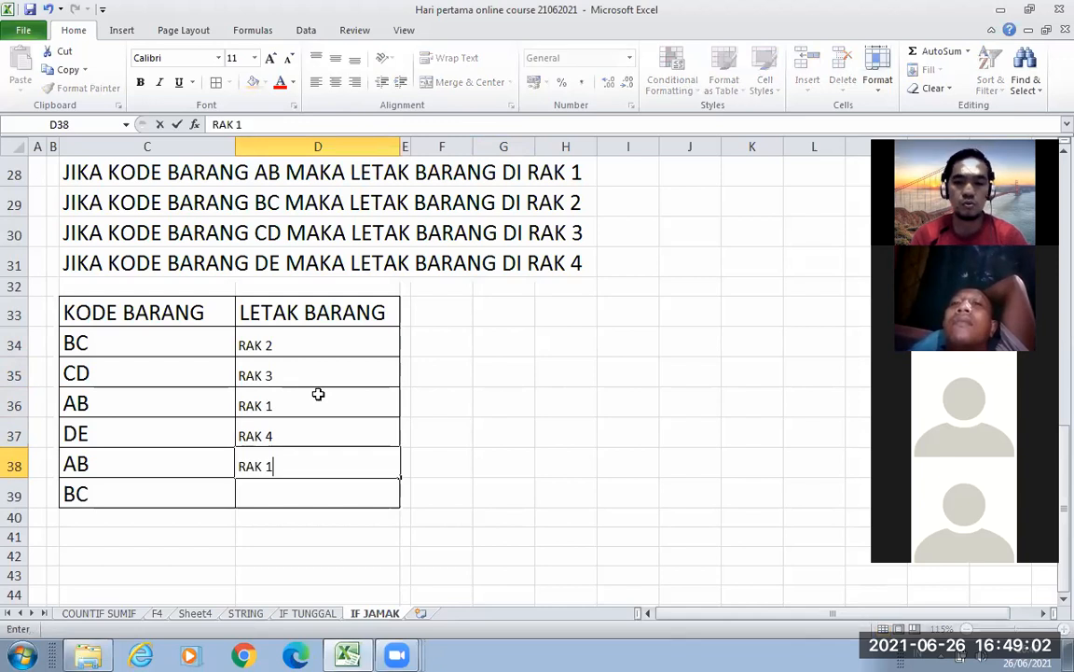
key("Return")
type("RA")
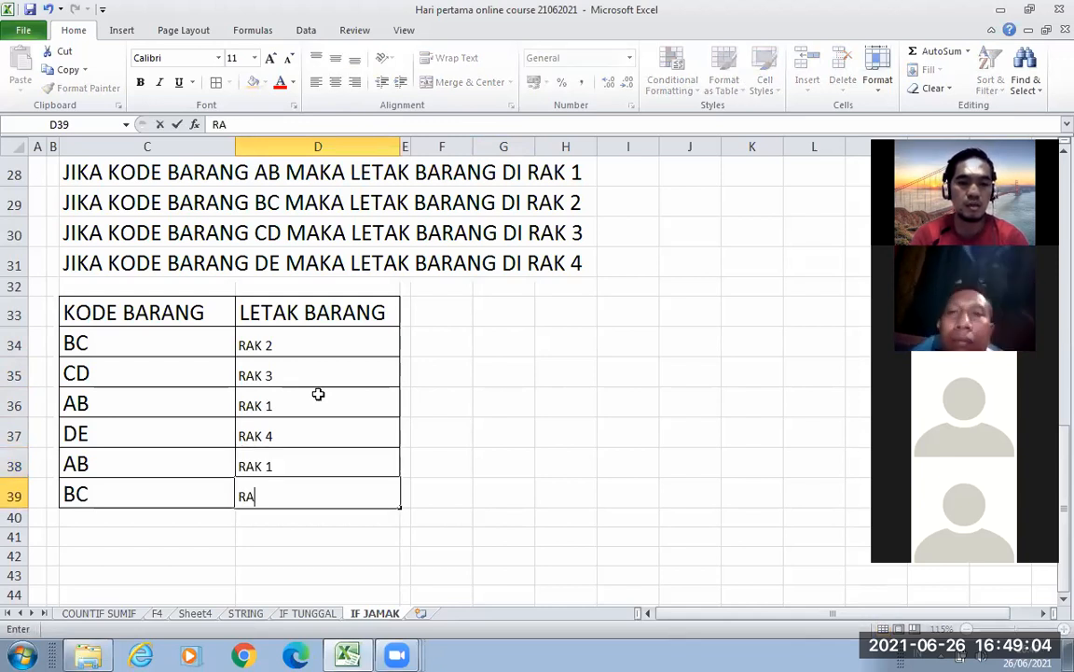
type("K 2")
key("Return")
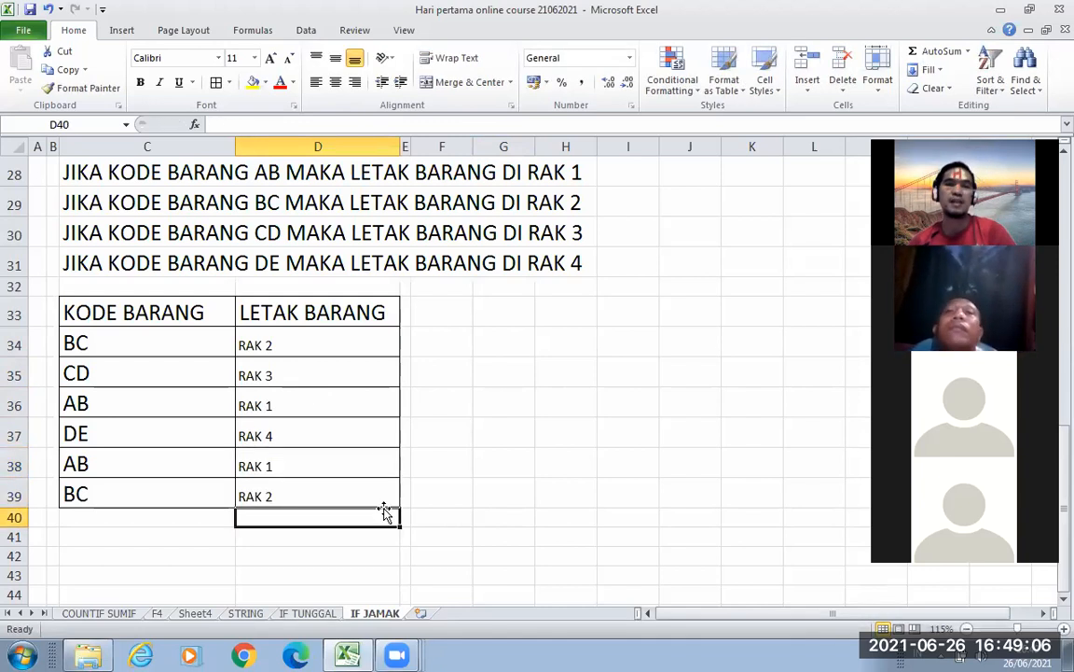
- Format the rack locations in D34:D39 as bold with font size 16
left_click_drag(343, 343, 343, 499)
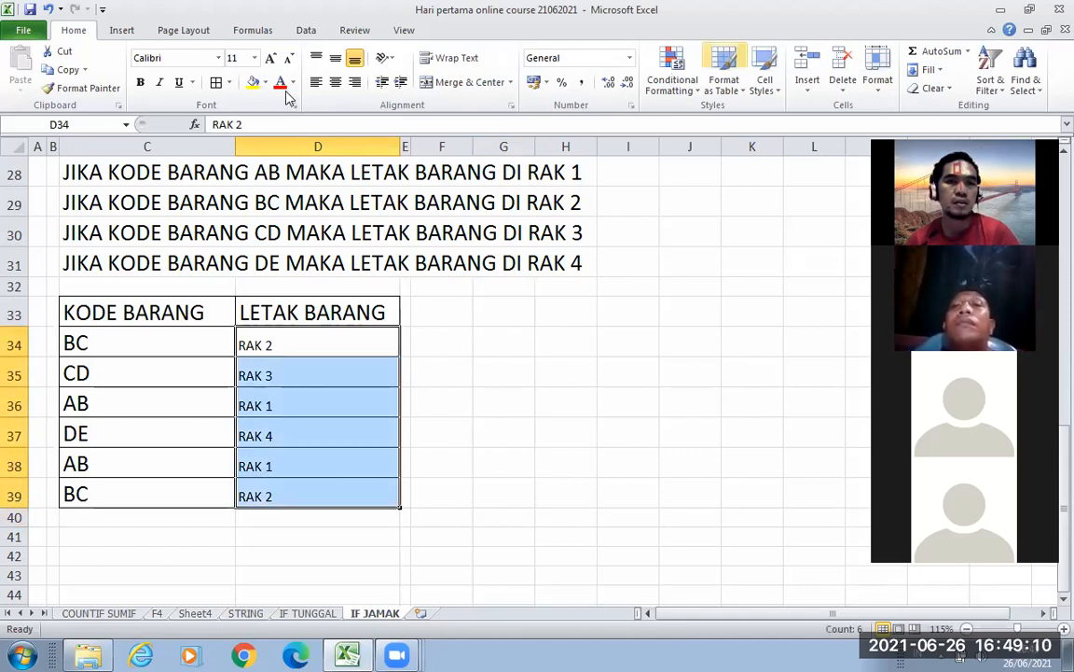
left_click(140, 83)
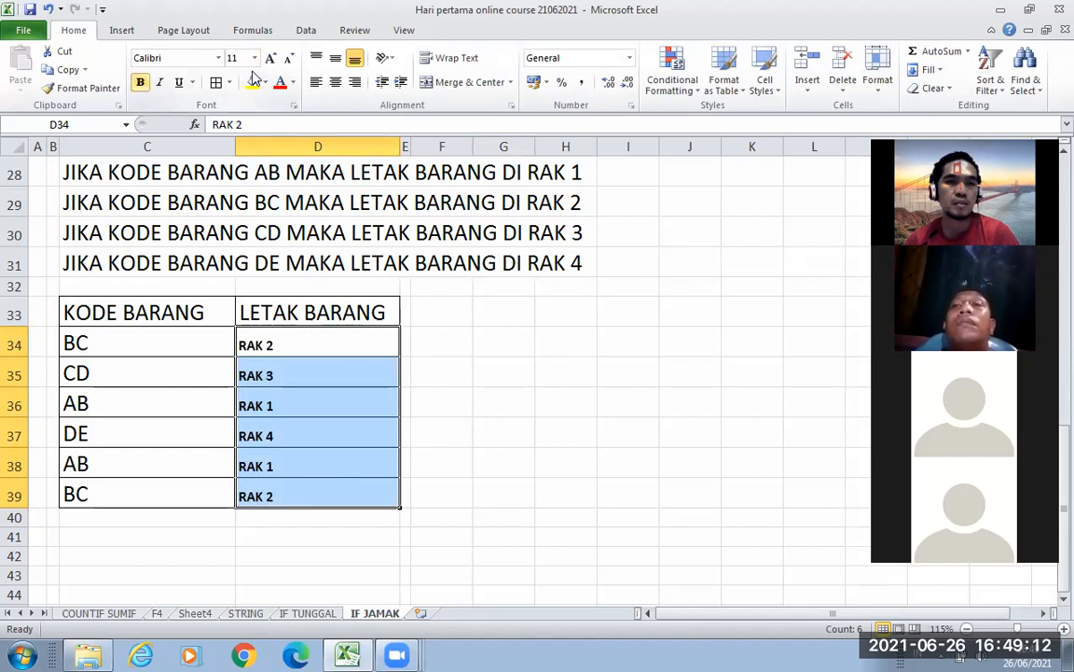
left_click(254, 58)
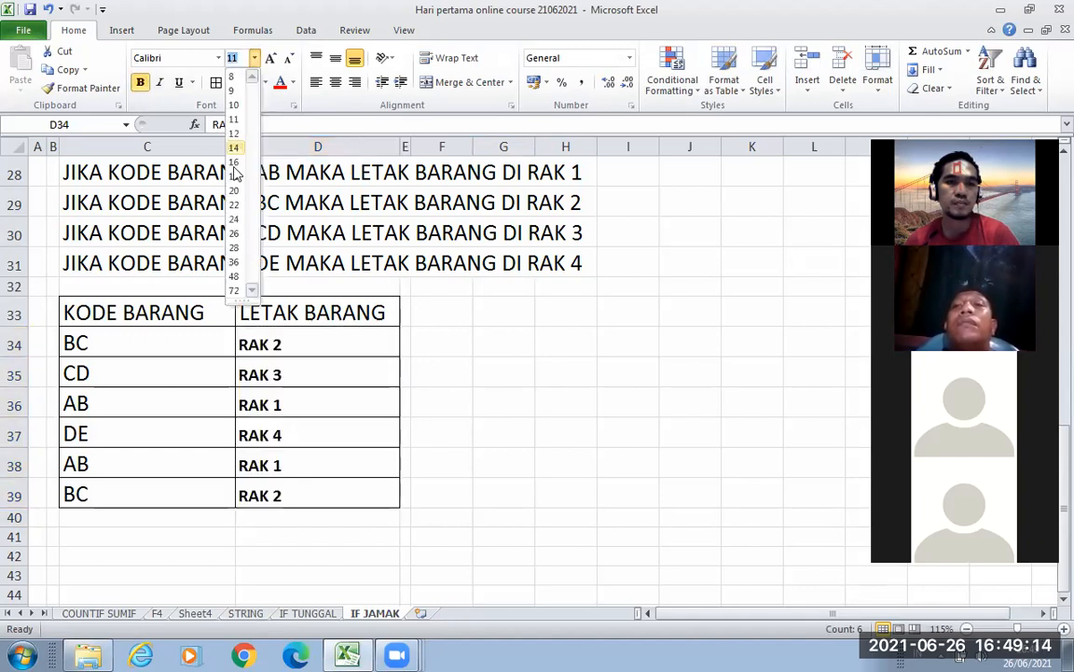
left_click(234, 166)
left_click(578, 453)
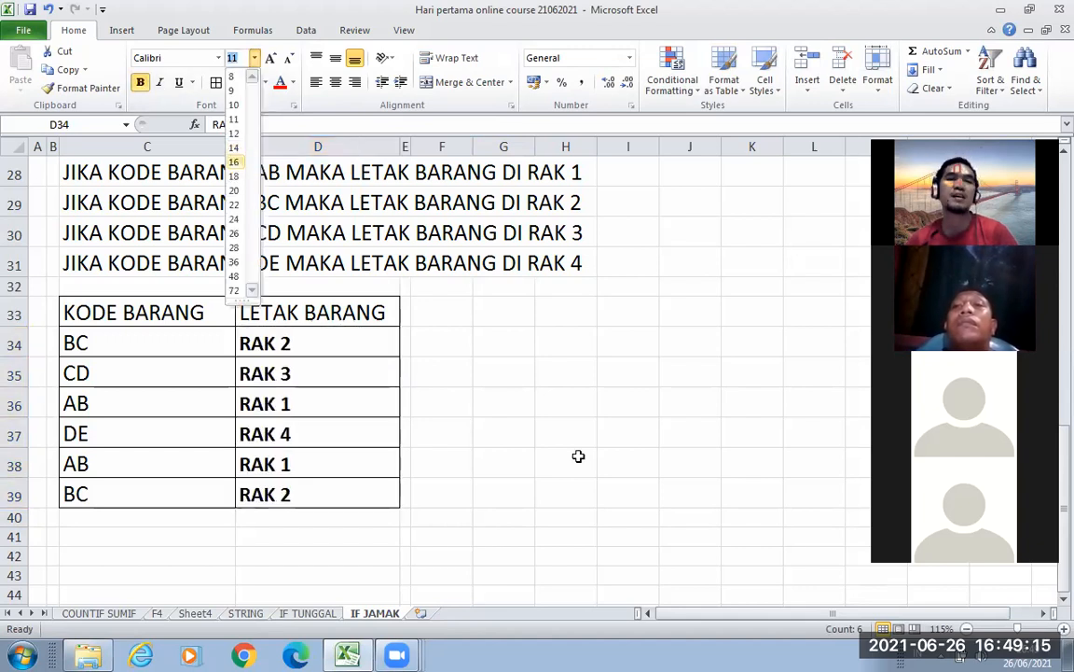
left_click(348, 346)
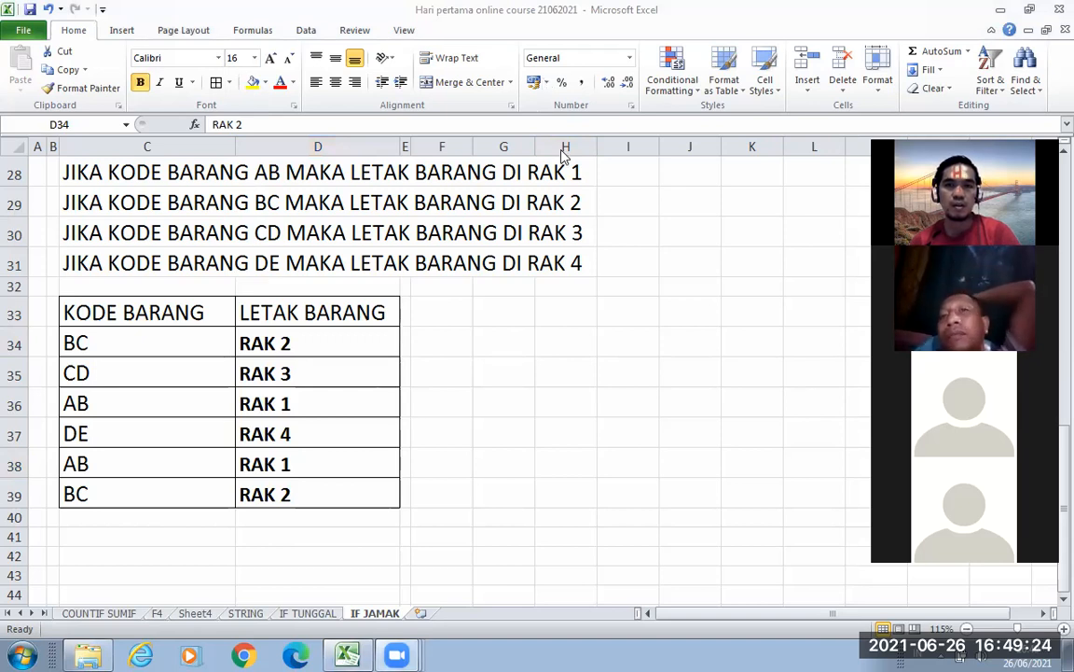
- Review the item-code rules in rows 28 to 31 and the rack table against the blood type example above
scroll(624, 382, "up", 2)
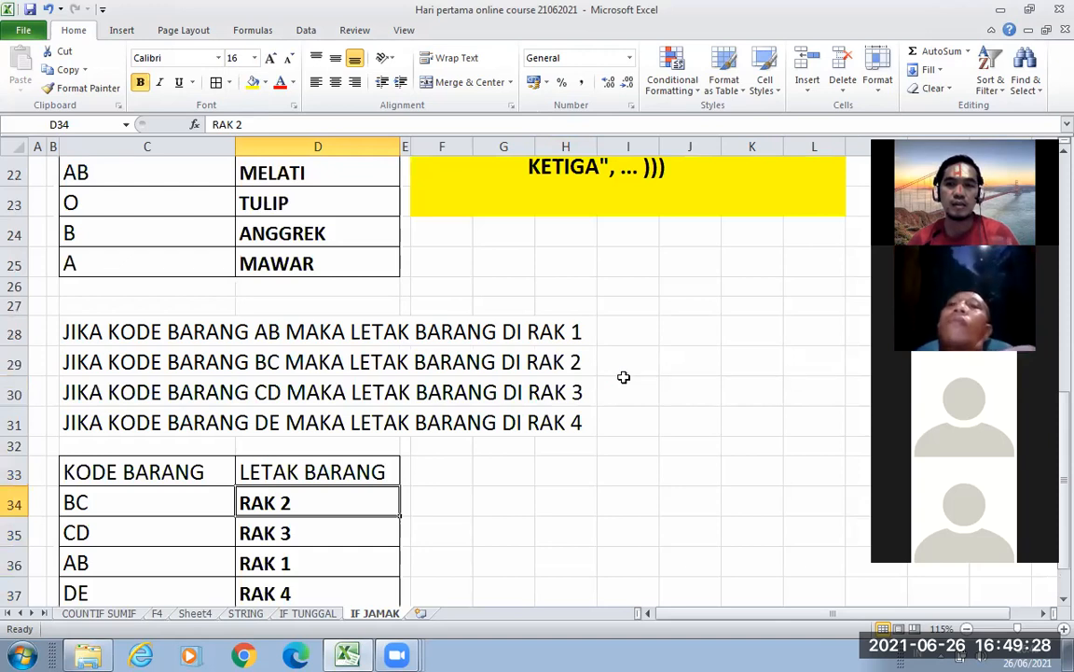
scroll(624, 376, "down", 2)
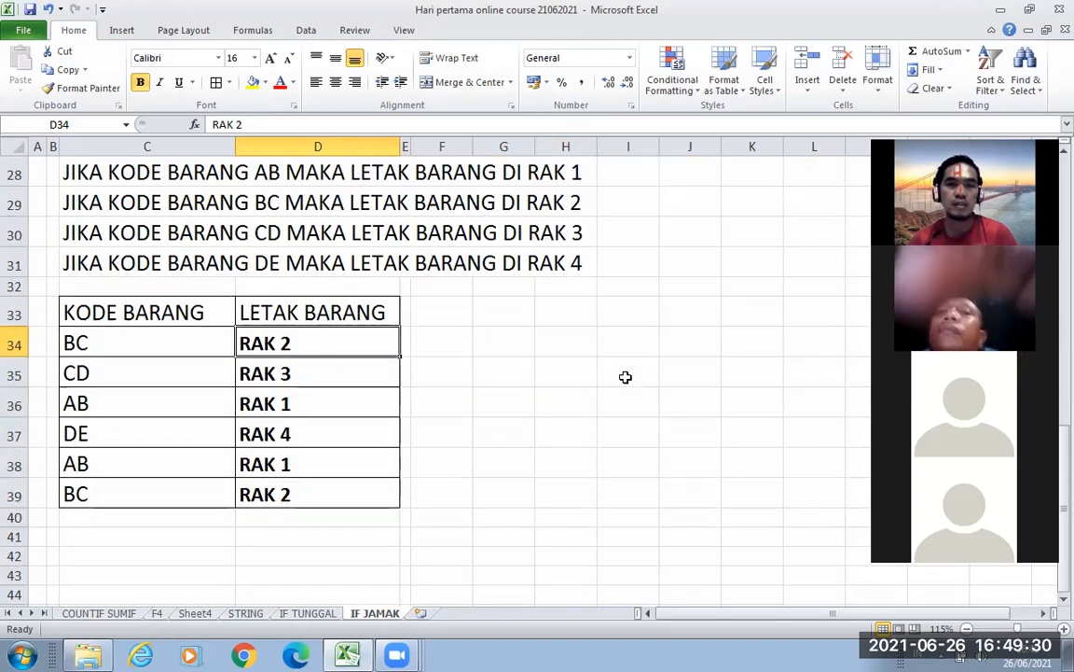
left_click(703, 199)
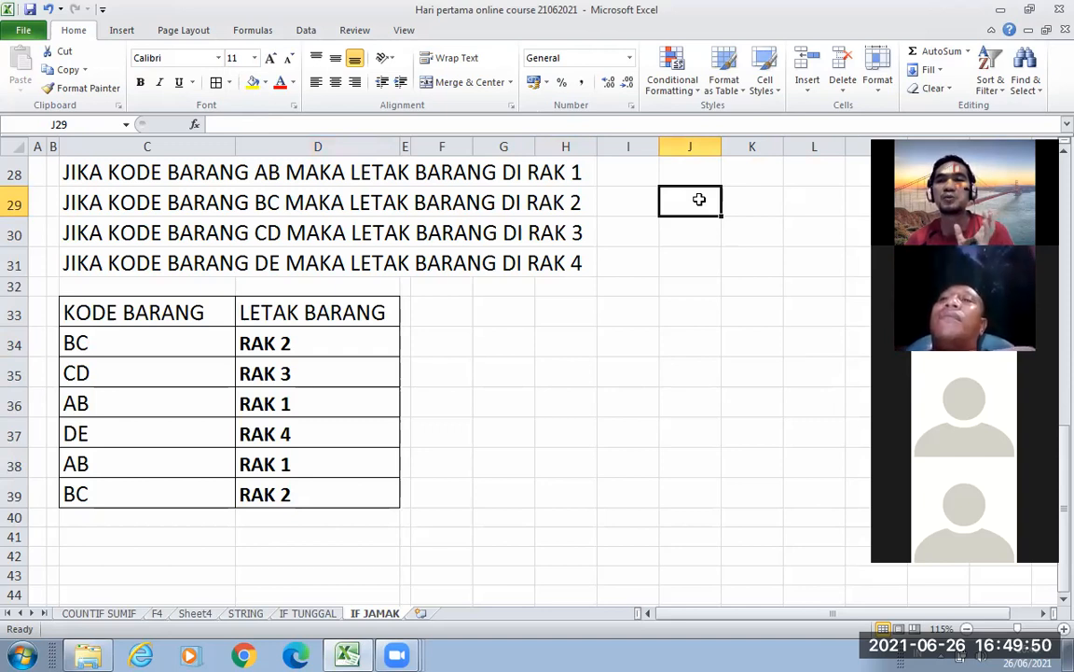
left_click(760, 347)
scroll(760, 347, "up", 1)
scroll(761, 346, "up", 3)
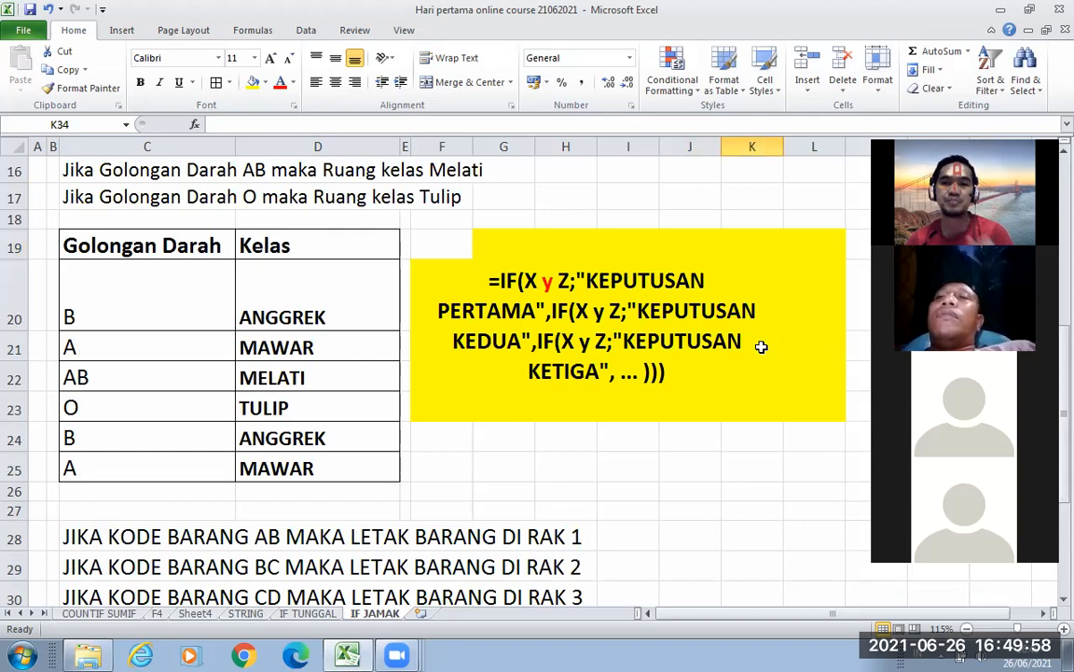
scroll(761, 346, "down", 3)
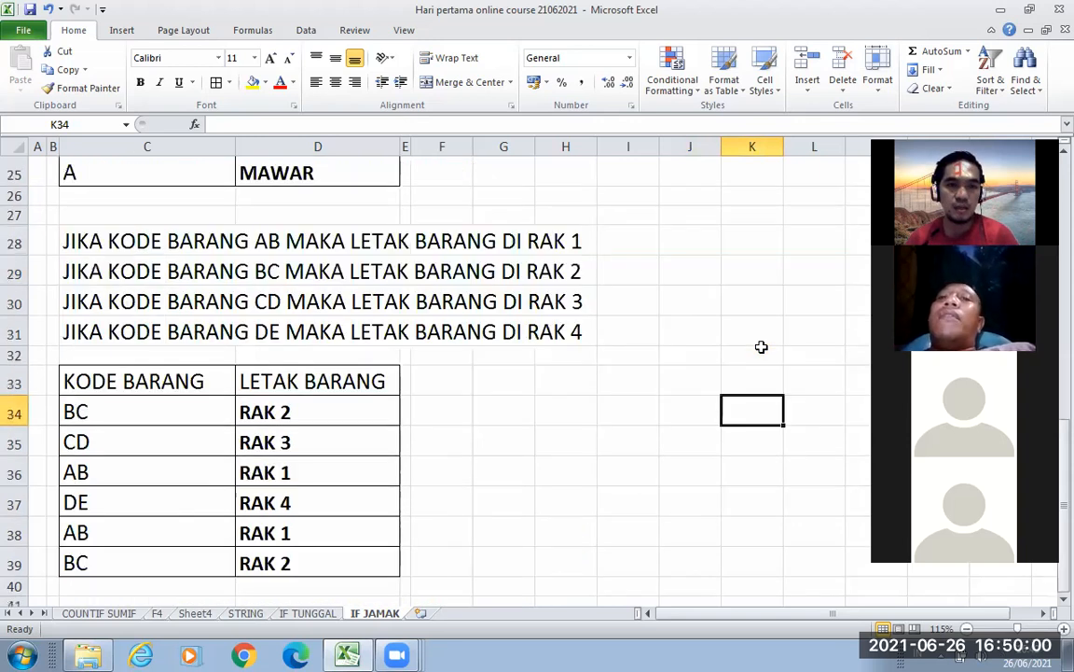
scroll(760, 346, "down", 1)
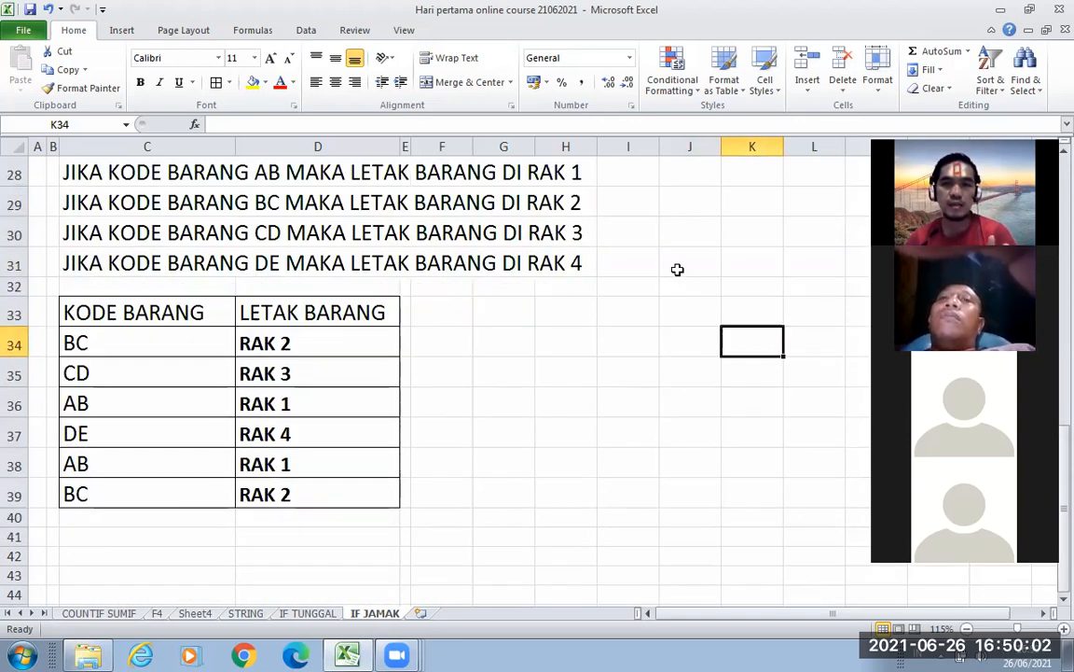
left_click(678, 269)
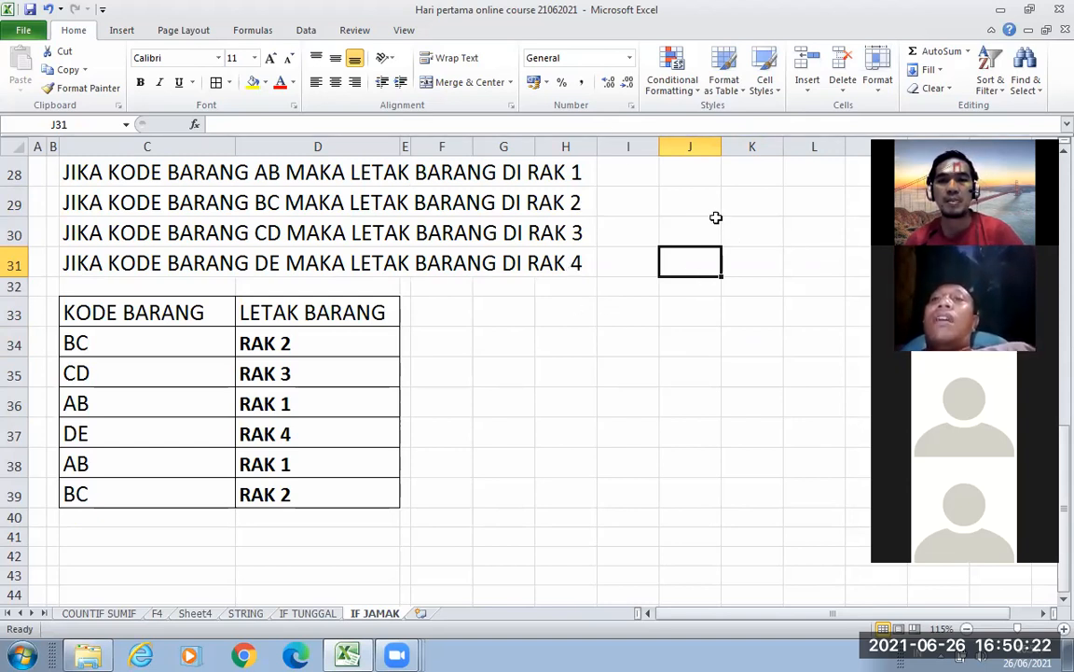
- Review the nested IF syntax, its X, y and Z legend, and the blood type classroom example on the IF JAMAK sheet
scroll(721, 235, "up", 2)
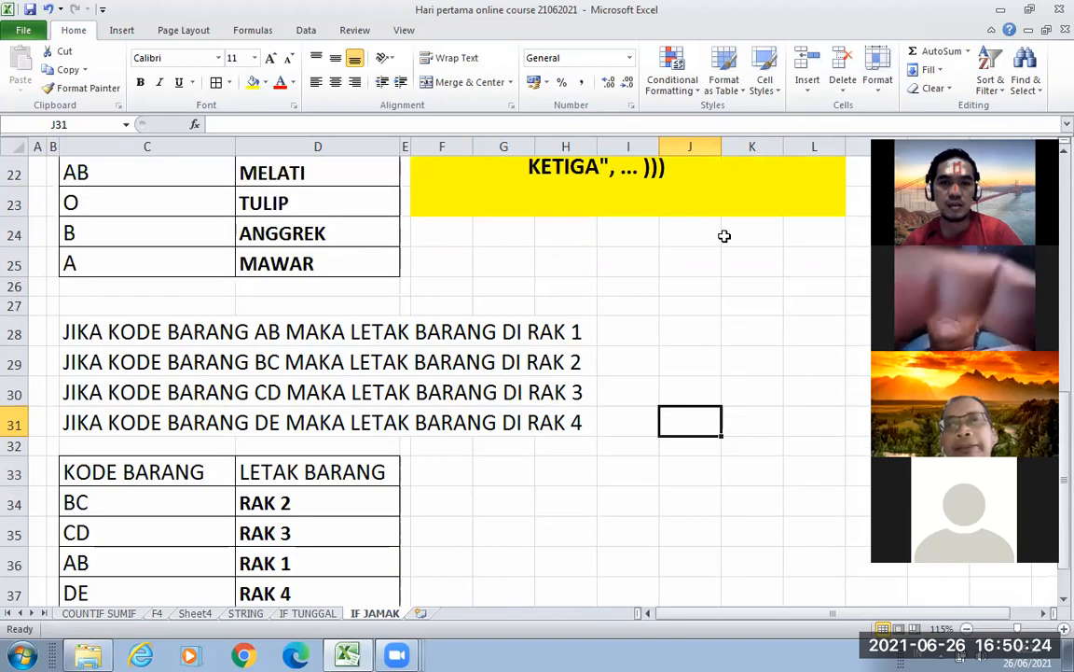
scroll(722, 235, "up", 3)
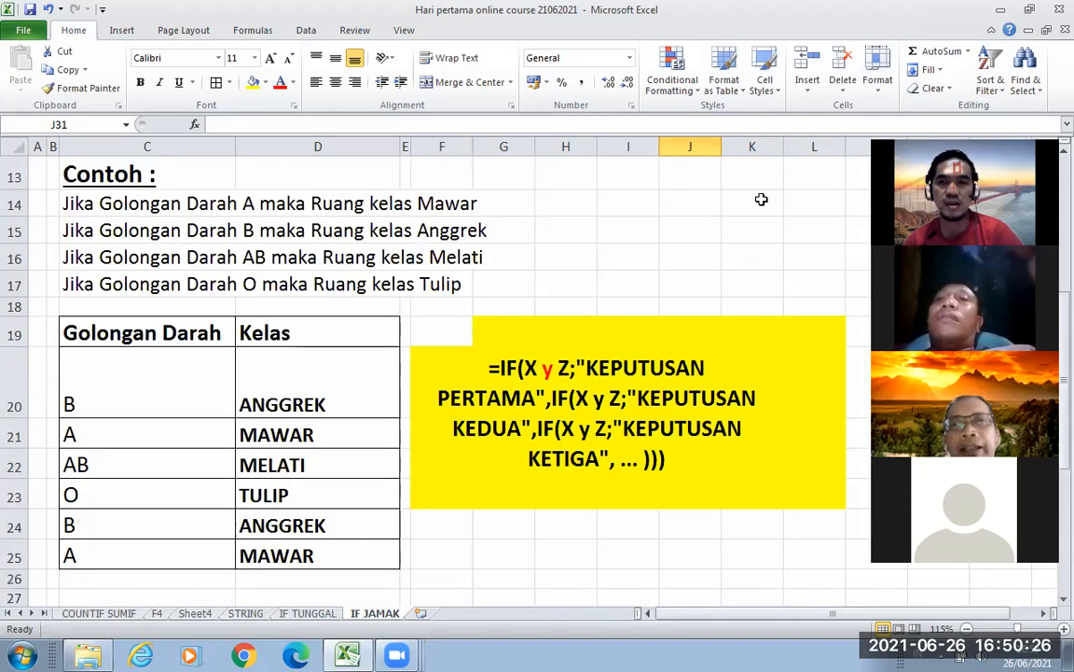
scroll(759, 203, "up", 4)
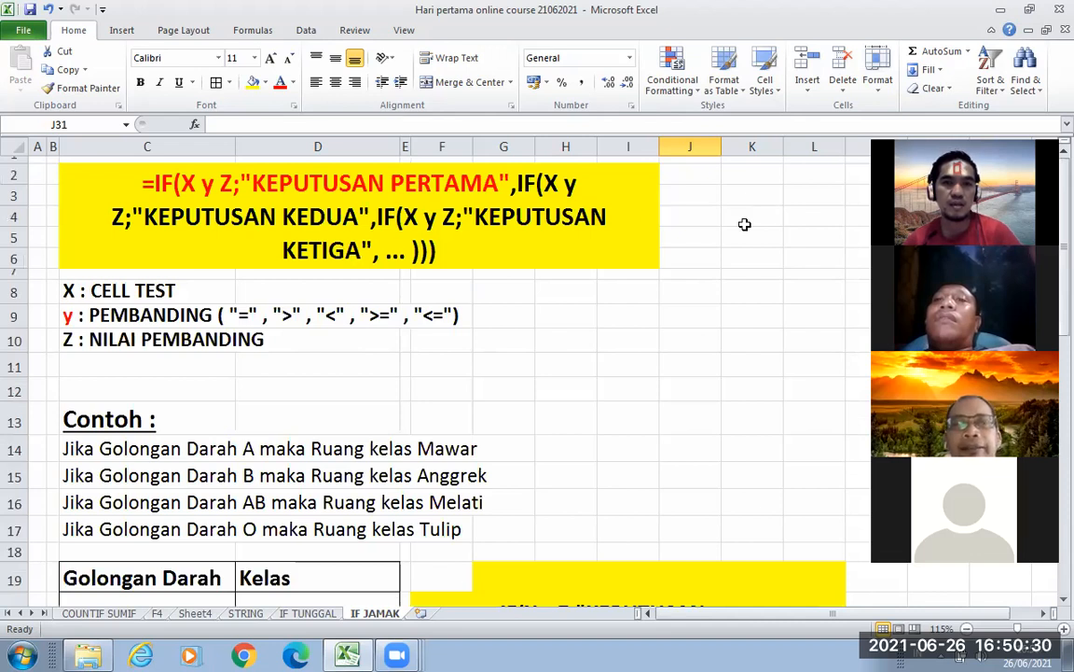
left_click(761, 217)
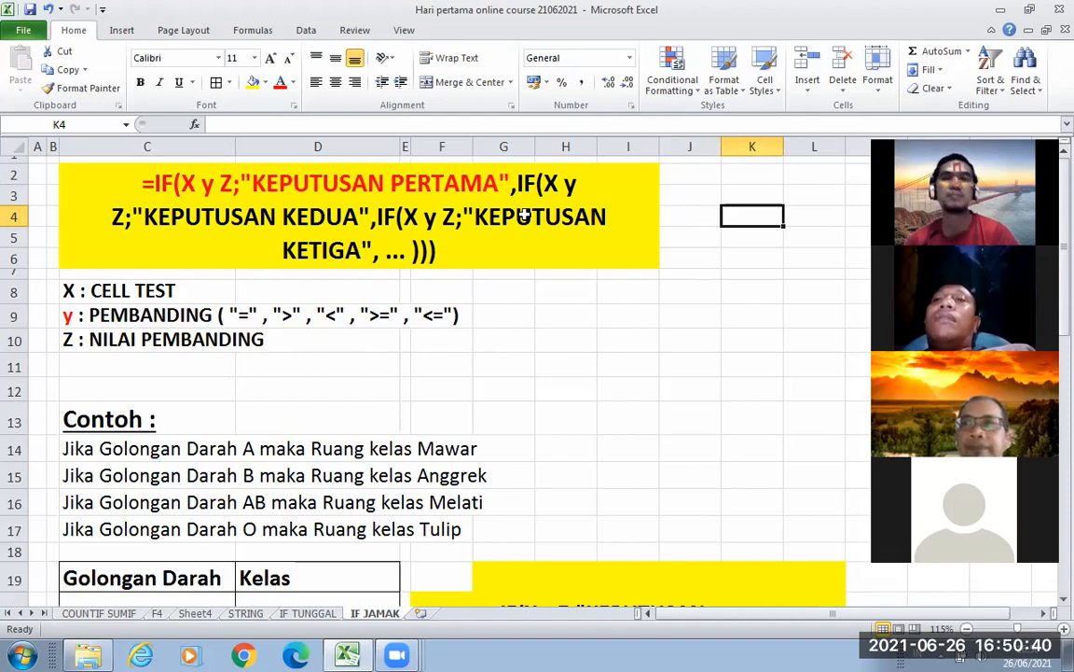
left_click(763, 293)
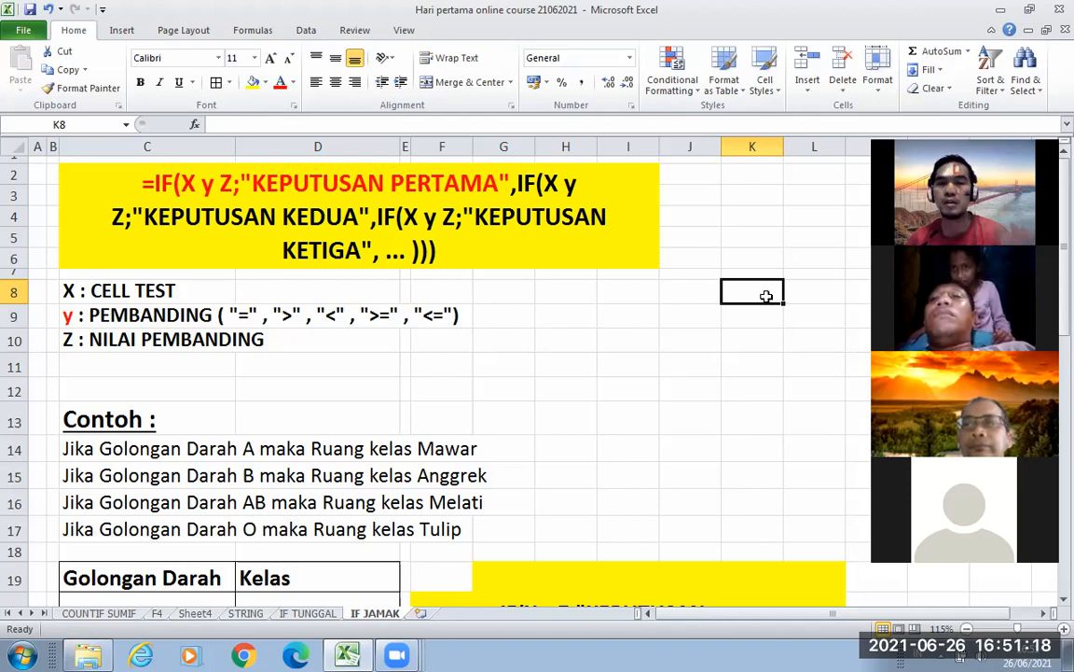
left_click(728, 354)
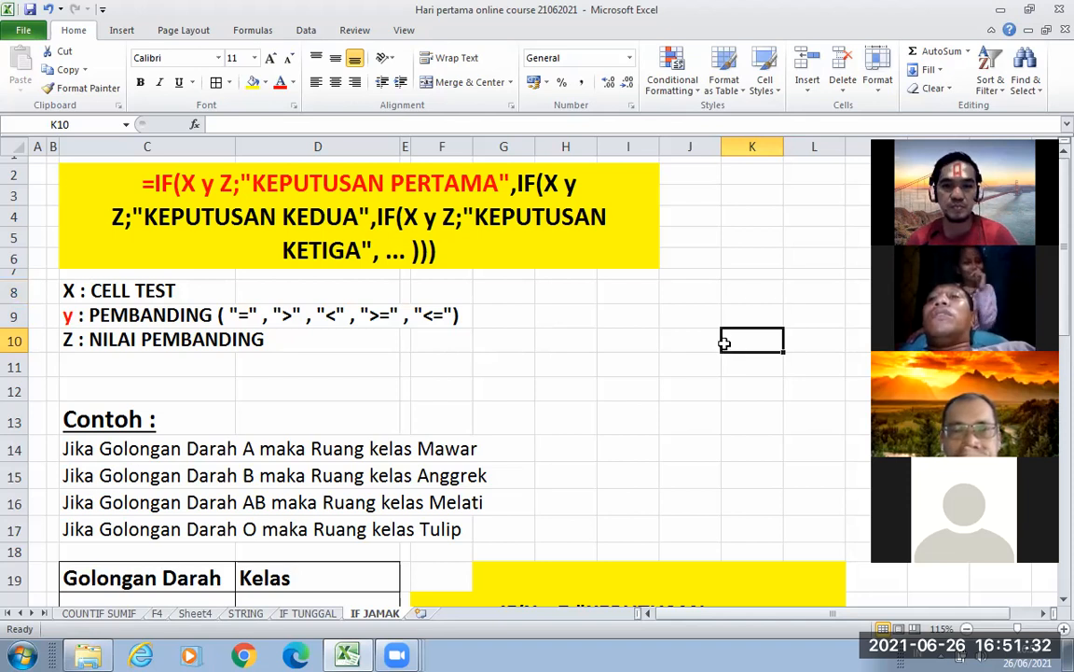
left_click(684, 339)
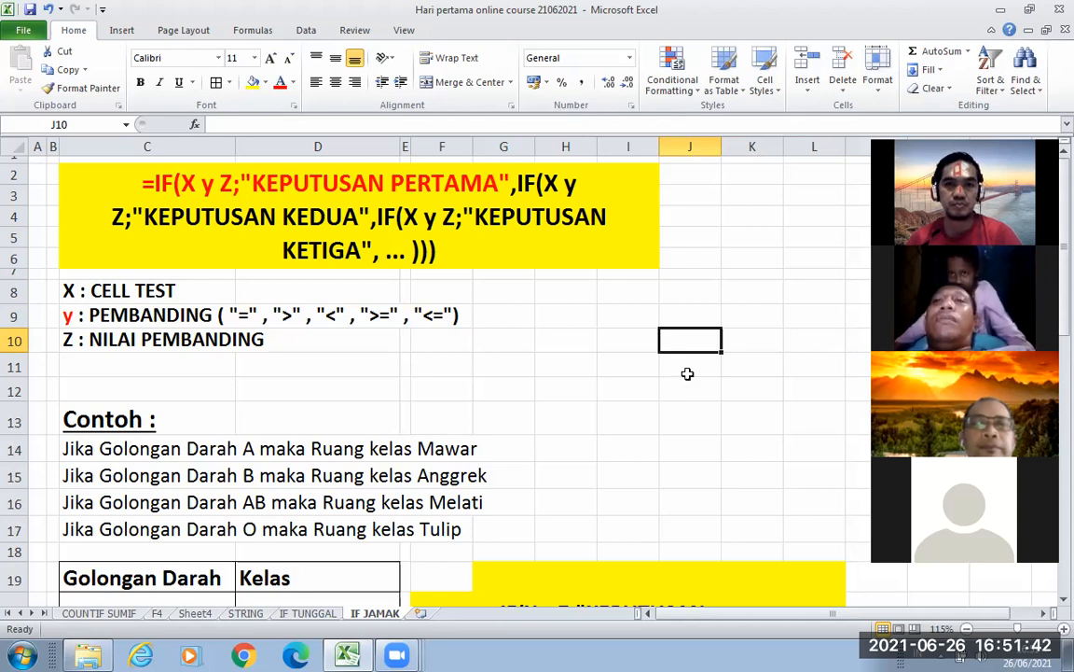
scroll(687, 374, "down", 3)
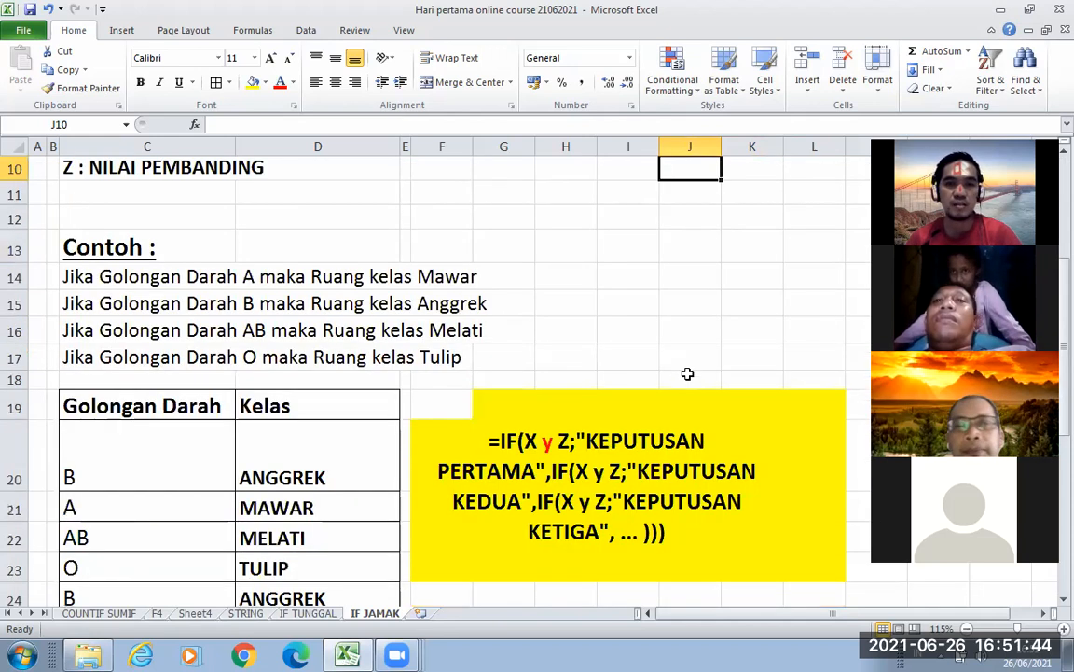
scroll(687, 374, "up", 3)
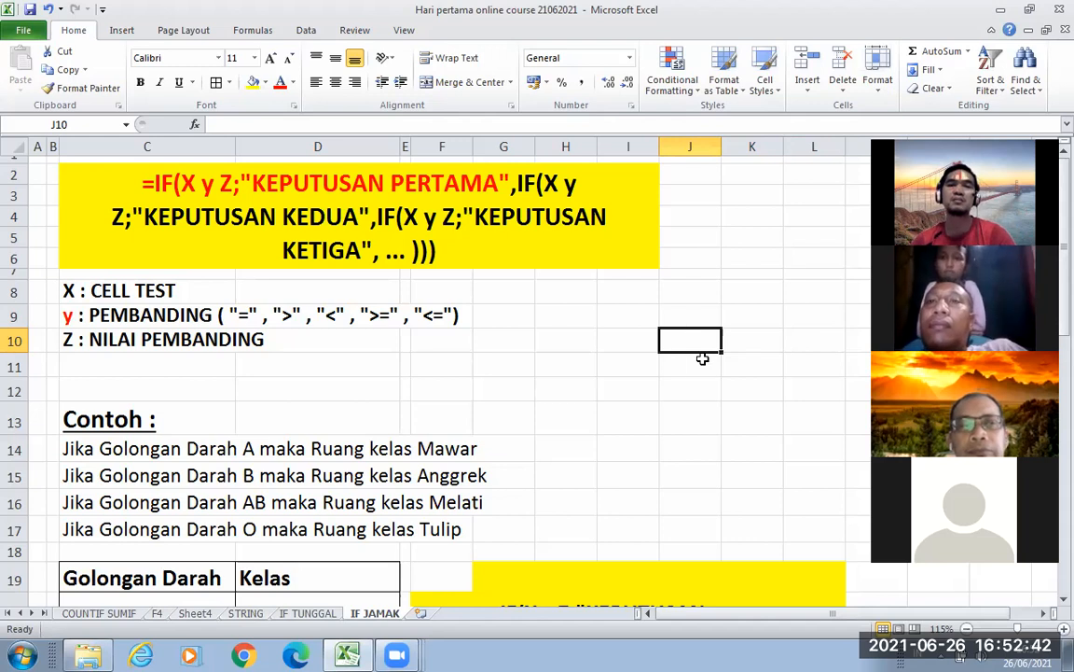
scroll(704, 392, "down", 3)
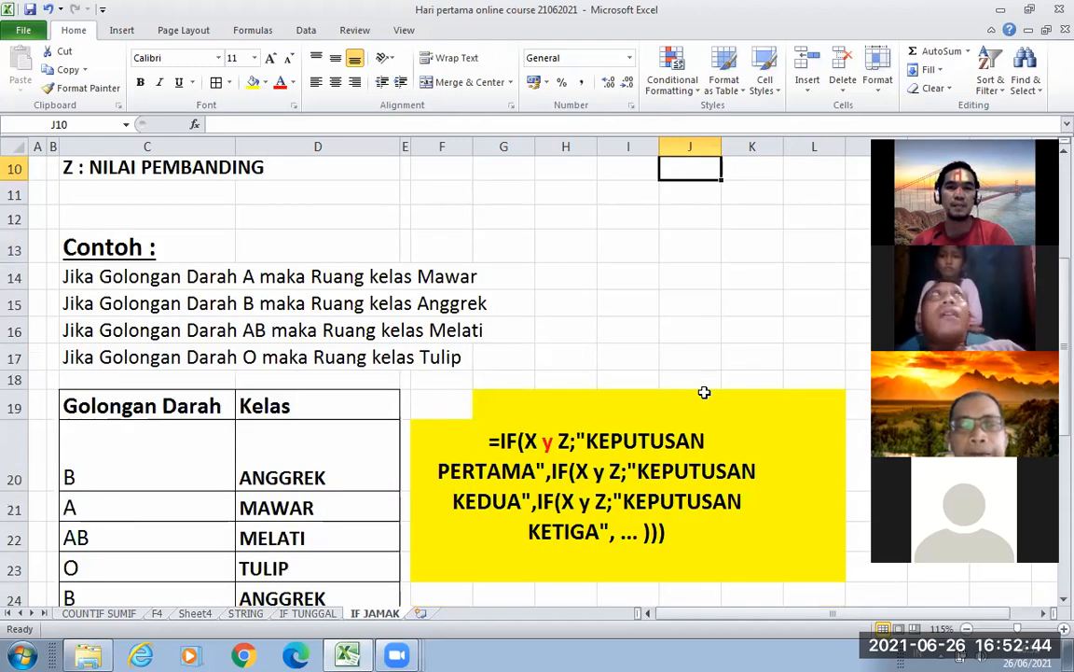
scroll(704, 392, "down", 2)
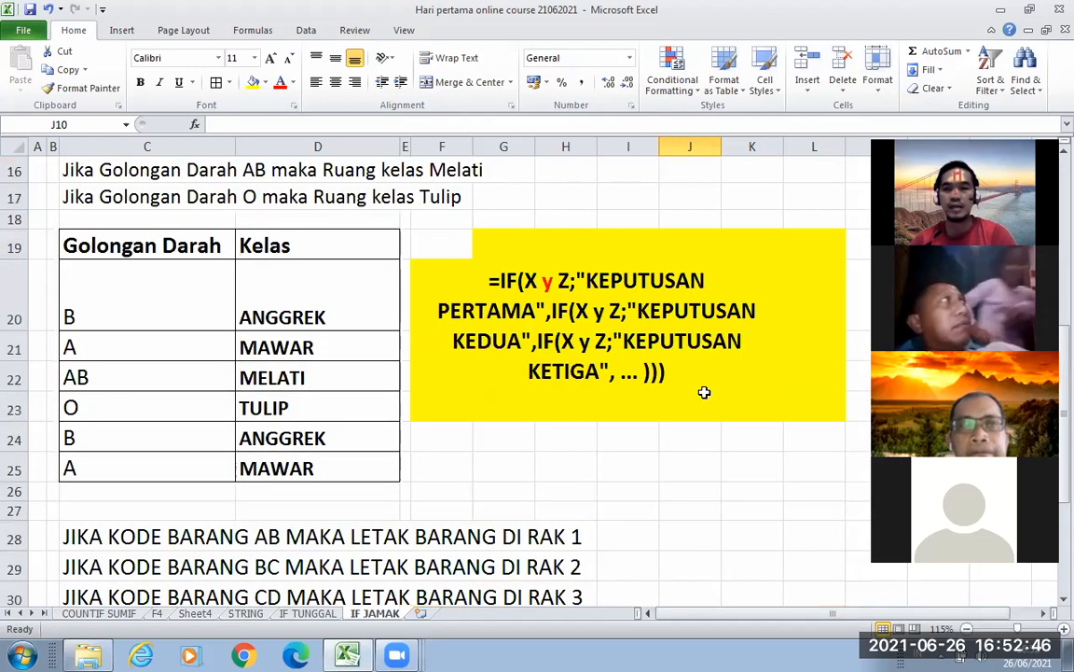
scroll(703, 392, "up", 5)
left_click(690, 258)
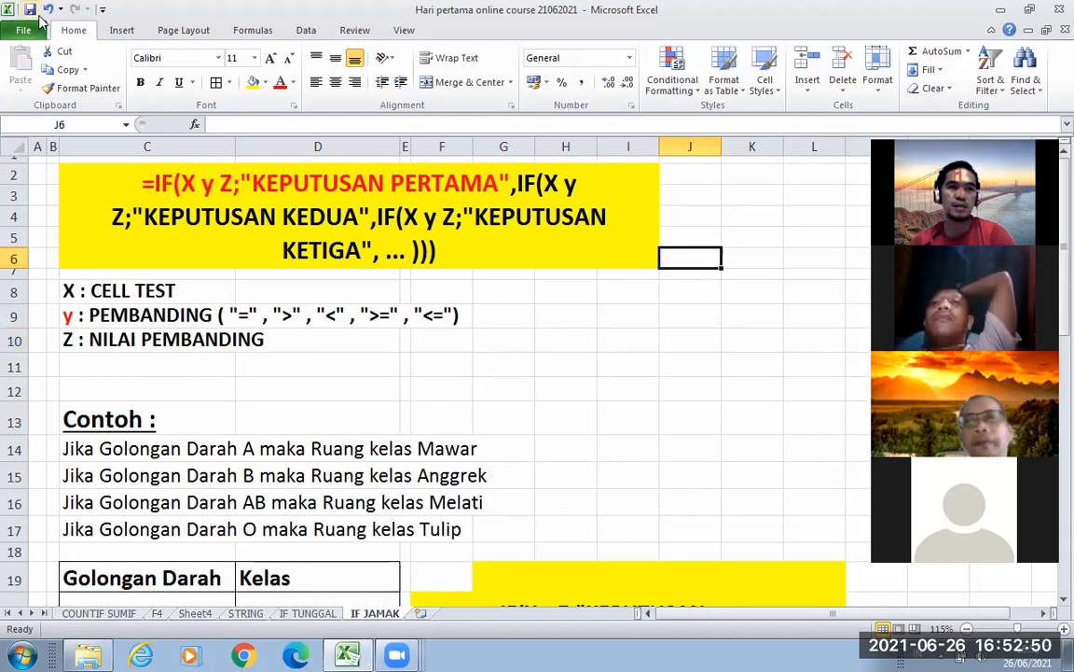